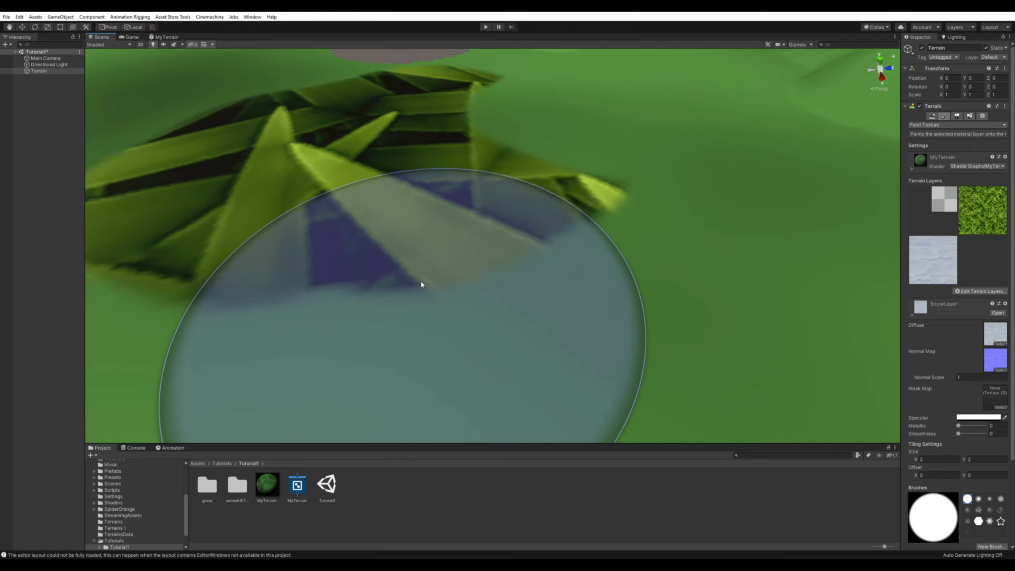
Select the GrassLayer terrain layer and lower the paint brush opacity to about 19.
scroll(440, 282, down, 10)
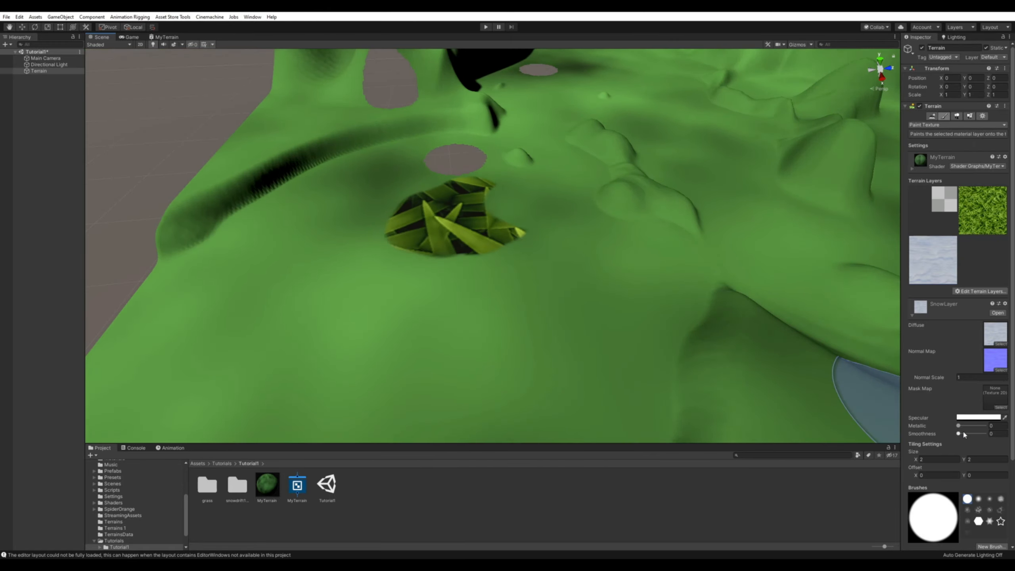
click(988, 219)
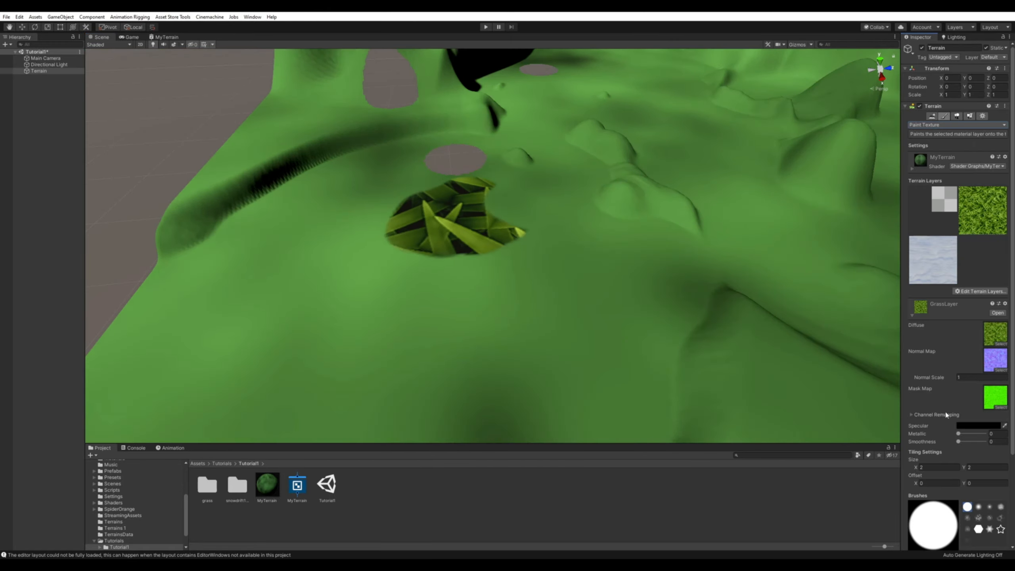
scroll(944, 430, down, 3)
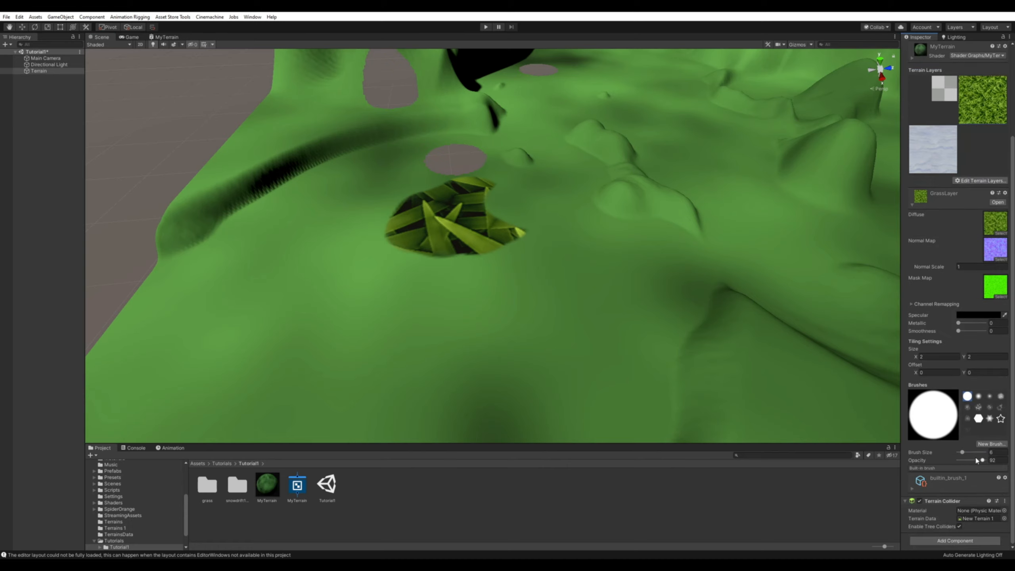
drag(982, 460, 963, 461)
Paint several faint grass patches on the terrain around the existing solid grass patch.
mouse_move(471, 374)
mouse_down()
mouse_move(401, 363)
mouse_move(607, 354)
mouse_up()
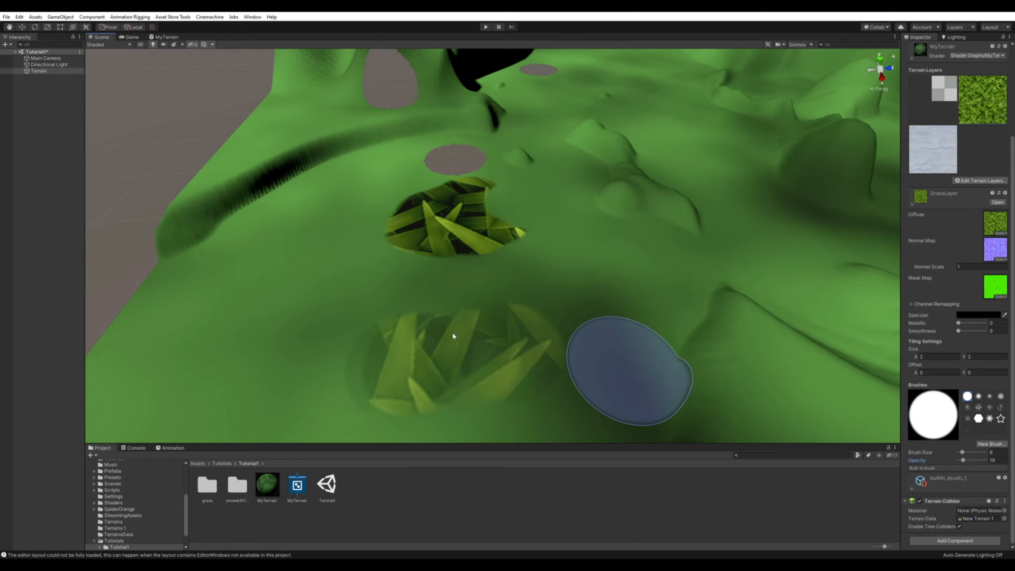
click(310, 301)
click(612, 311)
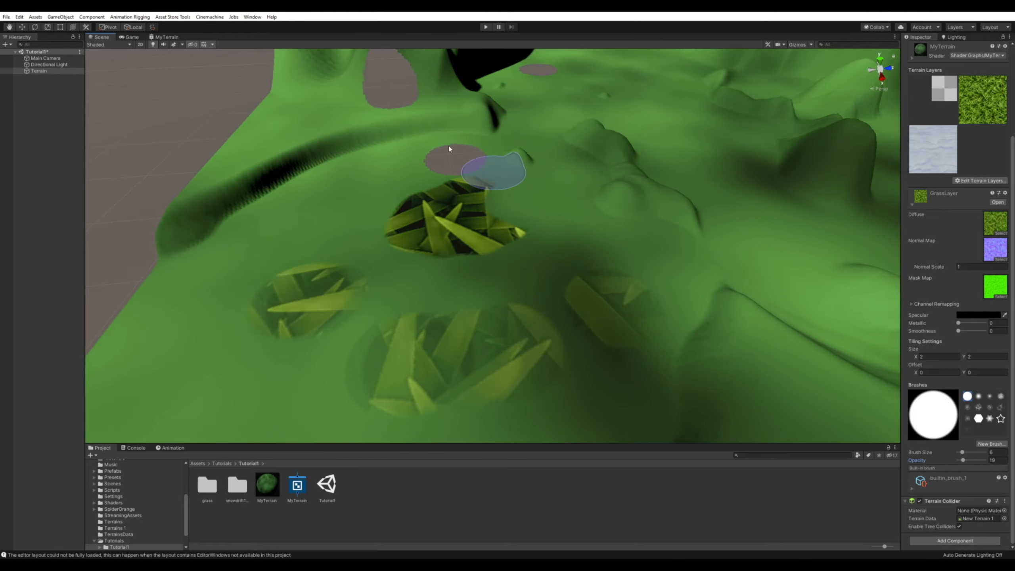
alt+drag(583, 265, 517, 227)
alt+right_drag(516, 227, 492, 220)
alt+drag(692, 263, 603, 255)
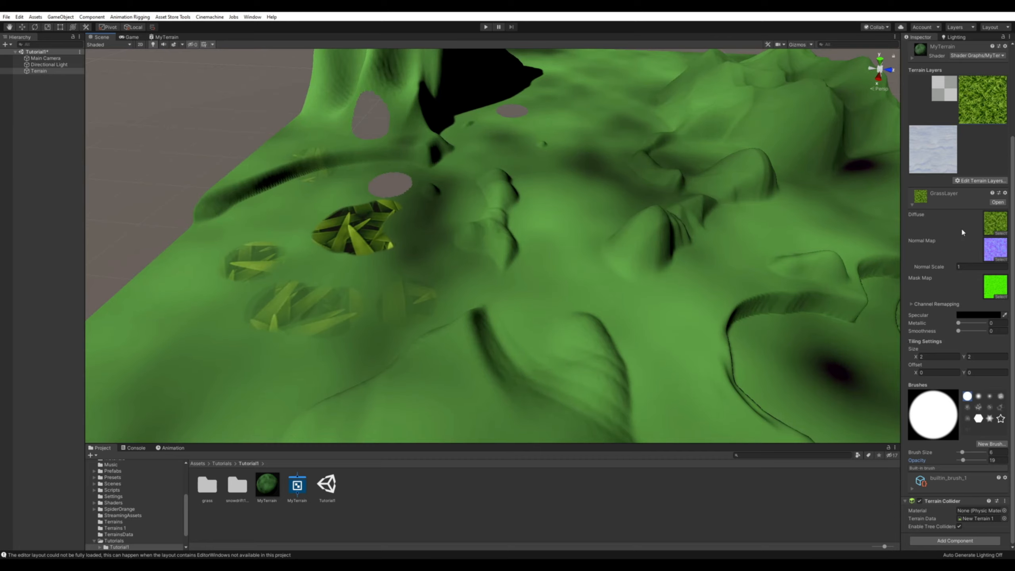
Erase the faint grass patches with the EraserLayer, keeping the solid grass patch.
click(937, 95)
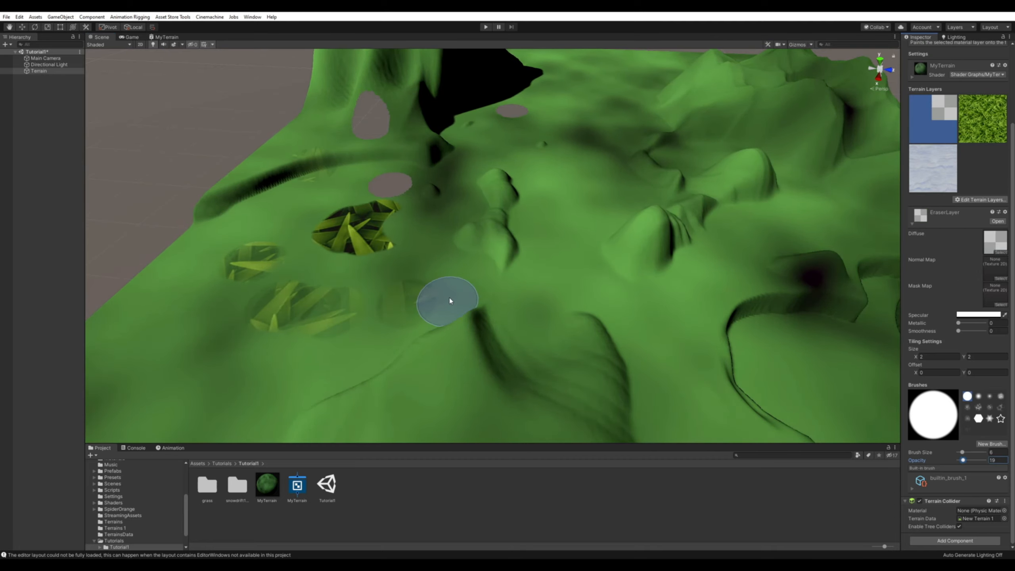
mouse_move(403, 301)
mouse_down()
mouse_move(394, 318)
mouse_move(271, 300)
mouse_move(246, 258)
mouse_move(312, 160)
mouse_up()
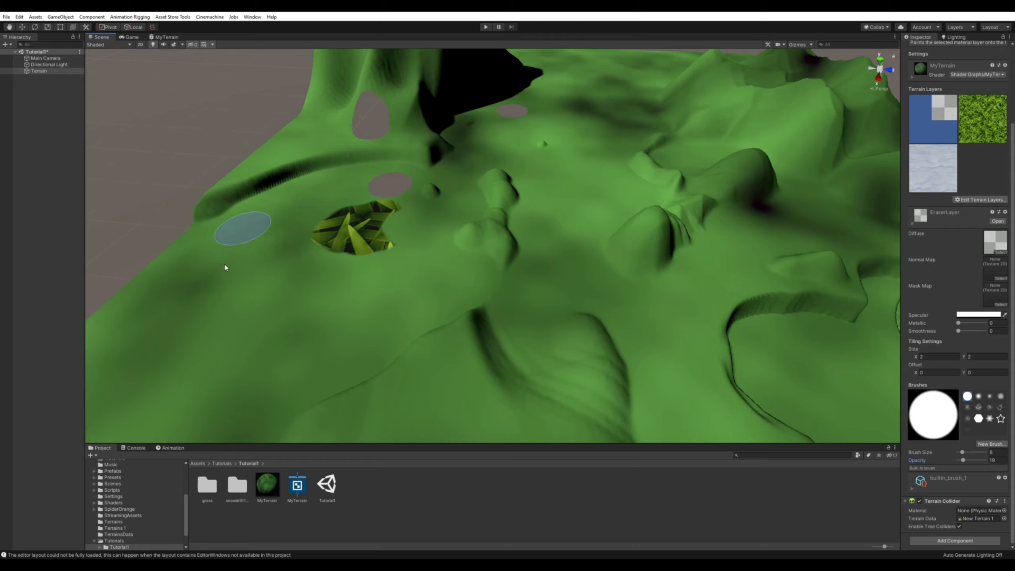
mouse_move(396, 354)
alt+mouse_down()
mouse_move(417, 356)
mouse_move(378, 341)
alt+mouse_up()
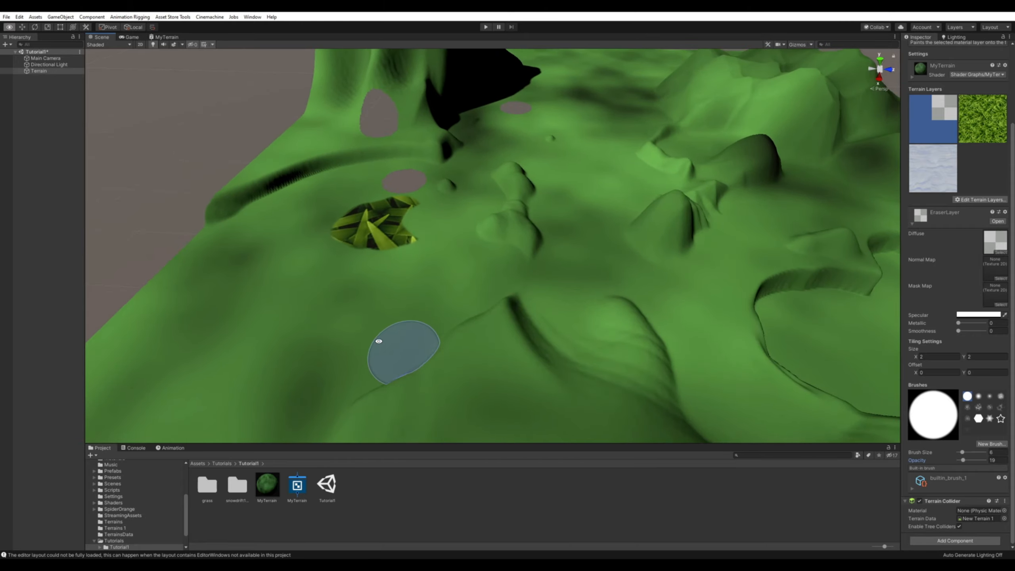
Extend the MyTerrain shader graph with Layer2Albedo and Layer3Albedo samples chained through Lerps driven by Control's B and A channels, and save it.
click(163, 37)
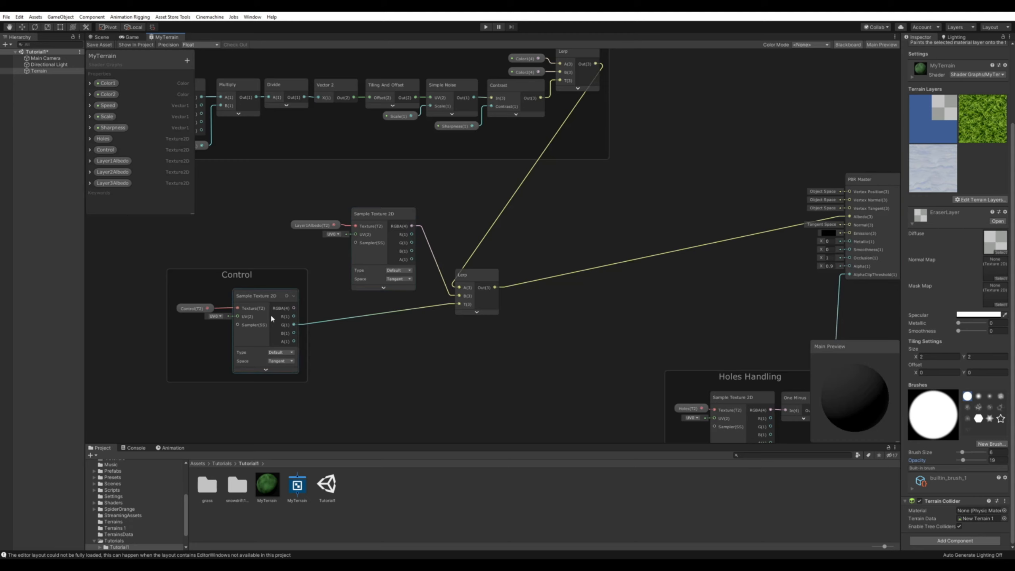
middle_drag(520, 364, 491, 354)
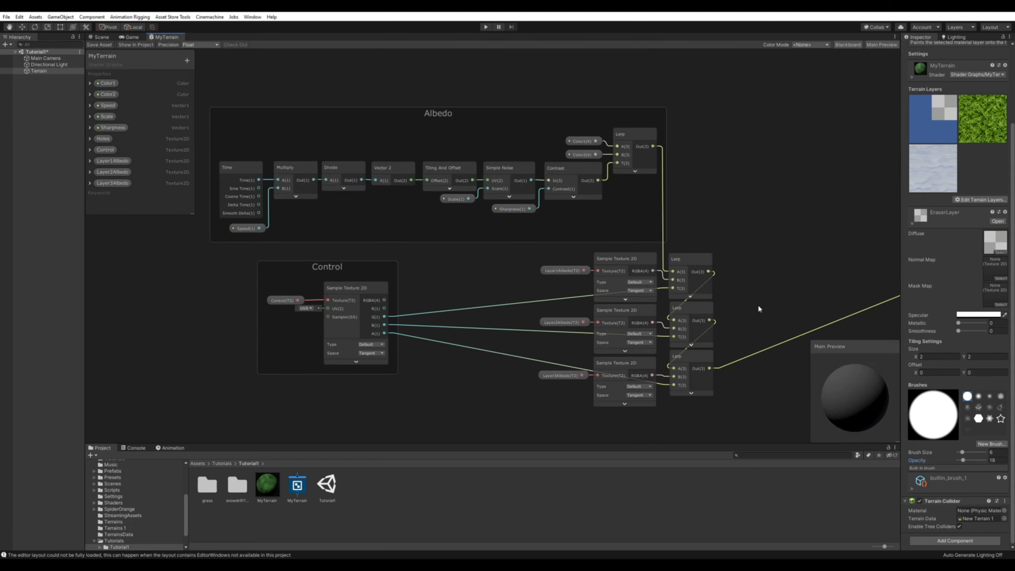
middle_drag(759, 309, 712, 265)
click(644, 219)
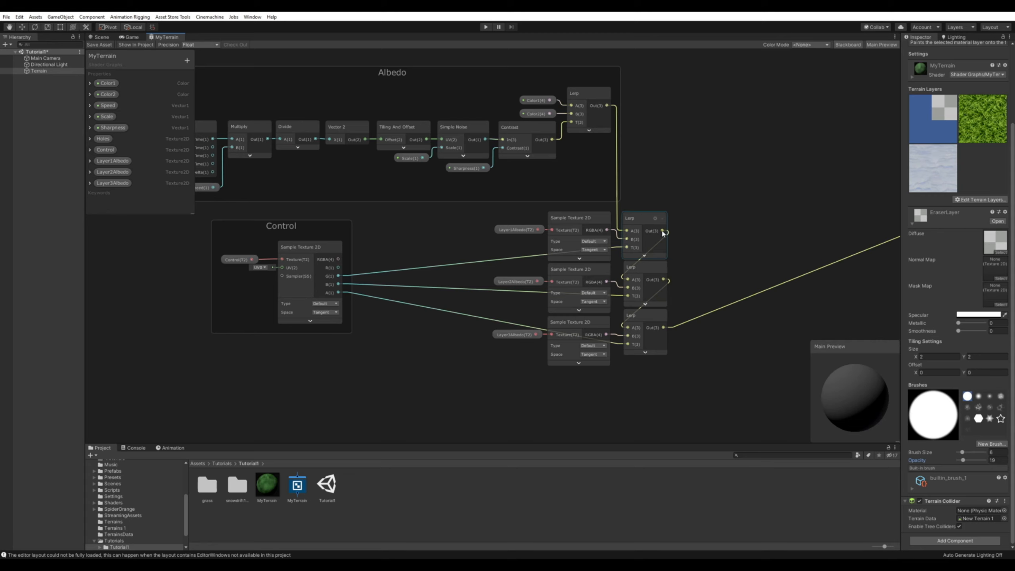
middle_drag(718, 238, 669, 223)
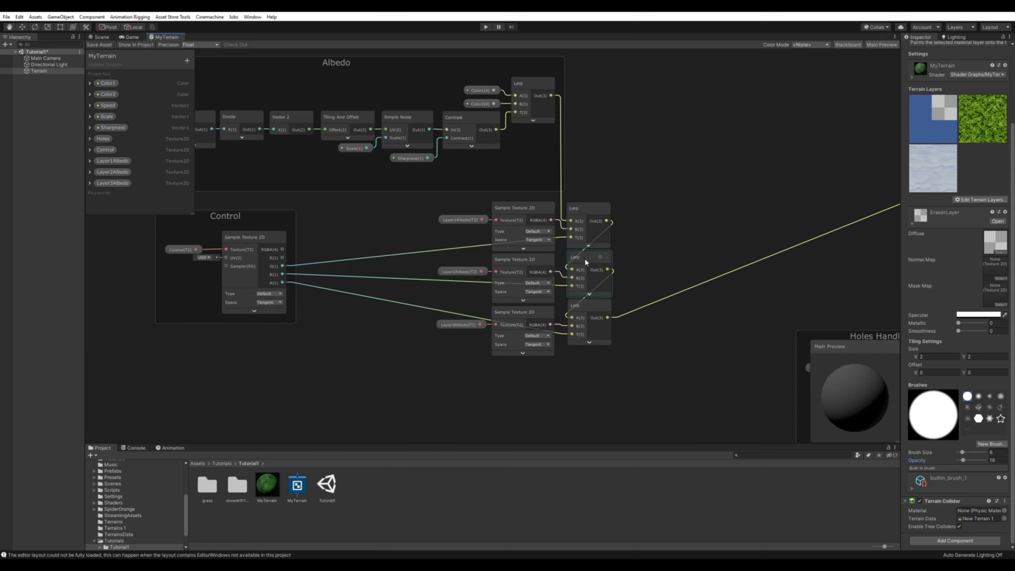
middle_drag(410, 282, 274, 273)
click(109, 46)
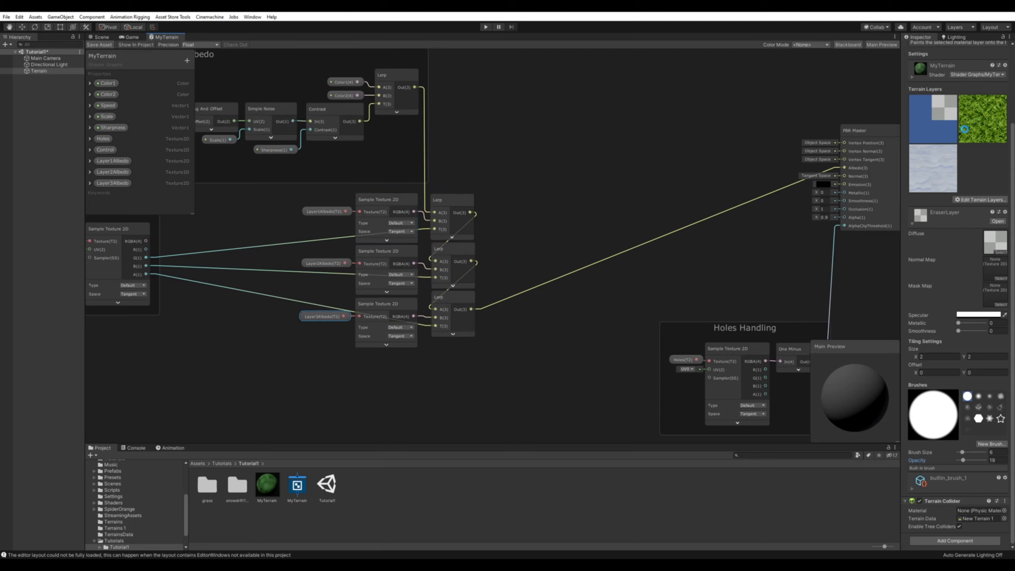
Back in the scene, erase a round spot where the grass and pale patches overlap, and select the GrassLayer terrain layer.
click(99, 38)
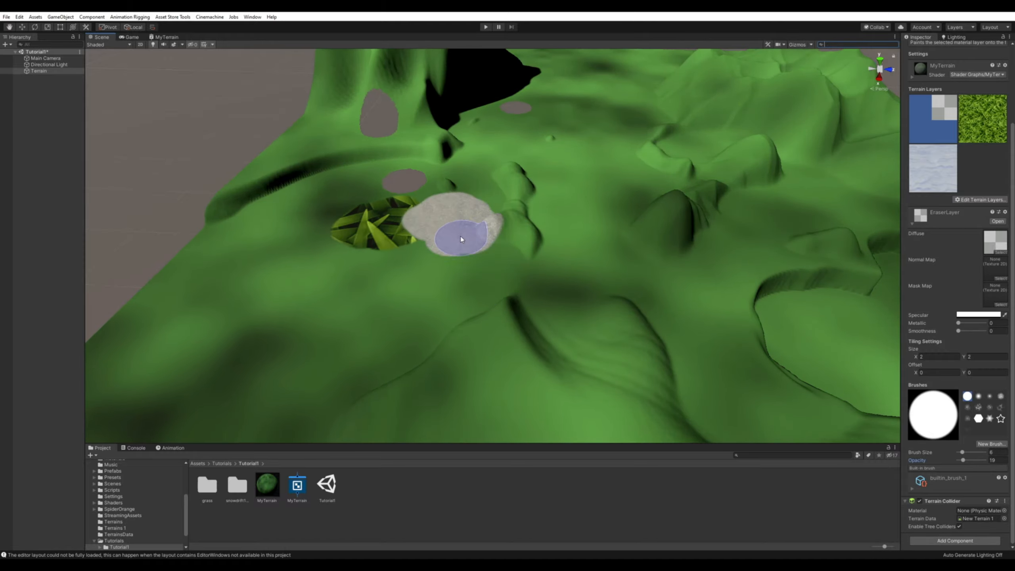
scroll(490, 232, up, 5)
middle_drag(492, 256, 521, 259)
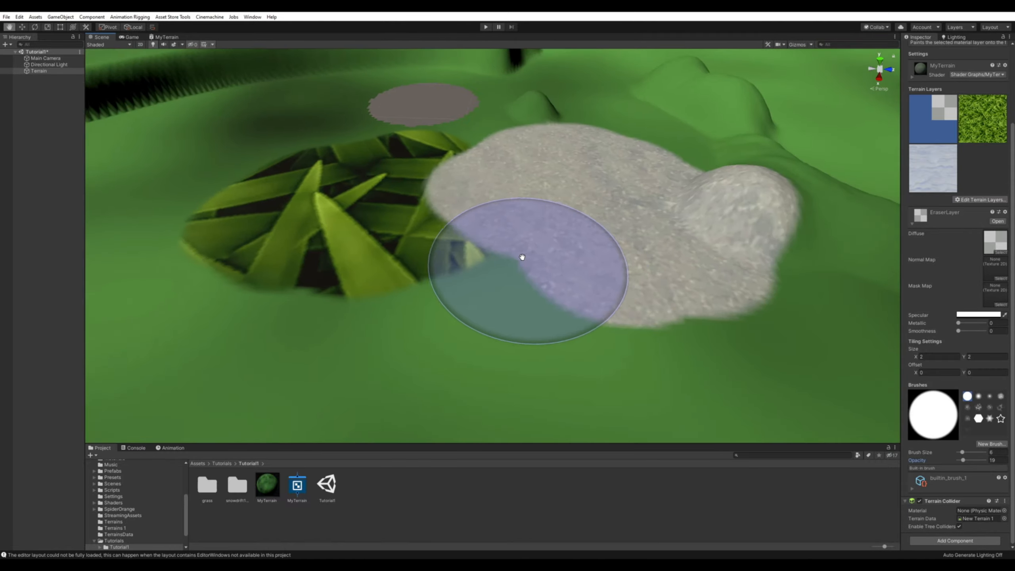
scroll(518, 261, down, 3)
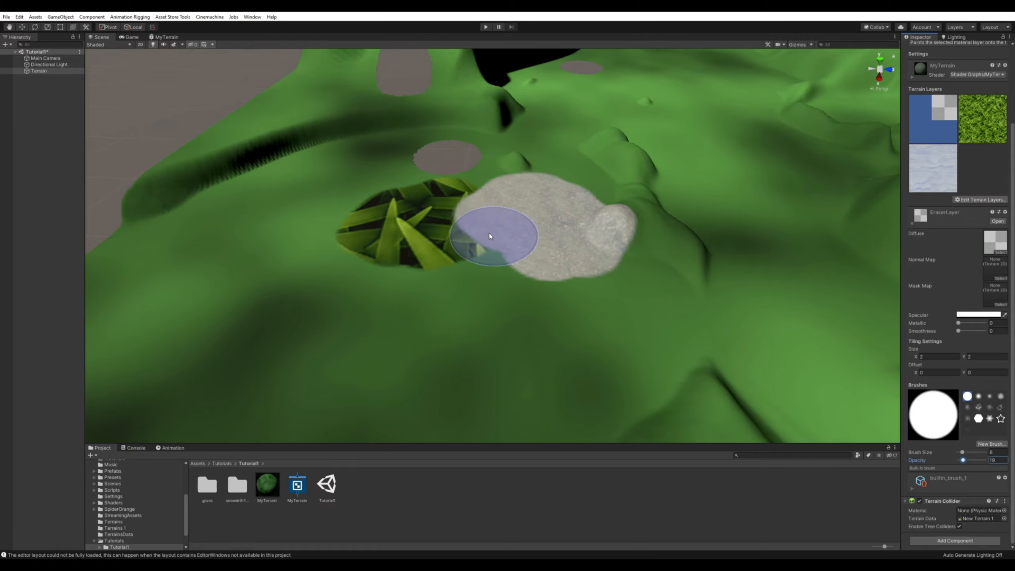
click(487, 220)
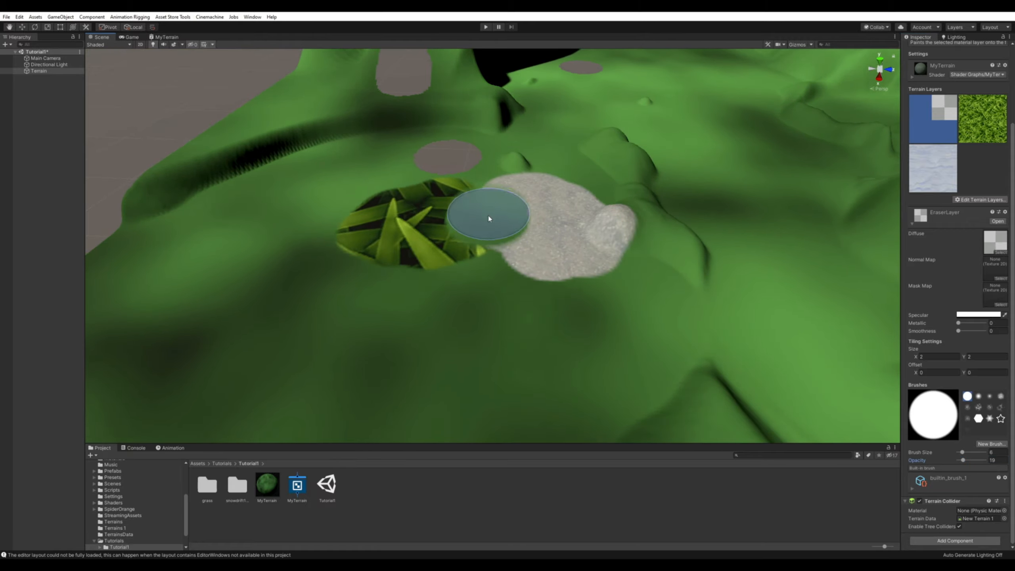
mouse_move(592, 327)
alt+mouse_down()
mouse_move(537, 340)
mouse_move(608, 324)
mouse_move(565, 307)
mouse_move(601, 322)
mouse_move(580, 327)
mouse_move(603, 322)
mouse_move(591, 306)
mouse_move(596, 292)
mouse_move(664, 295)
mouse_move(656, 303)
alt+mouse_up()
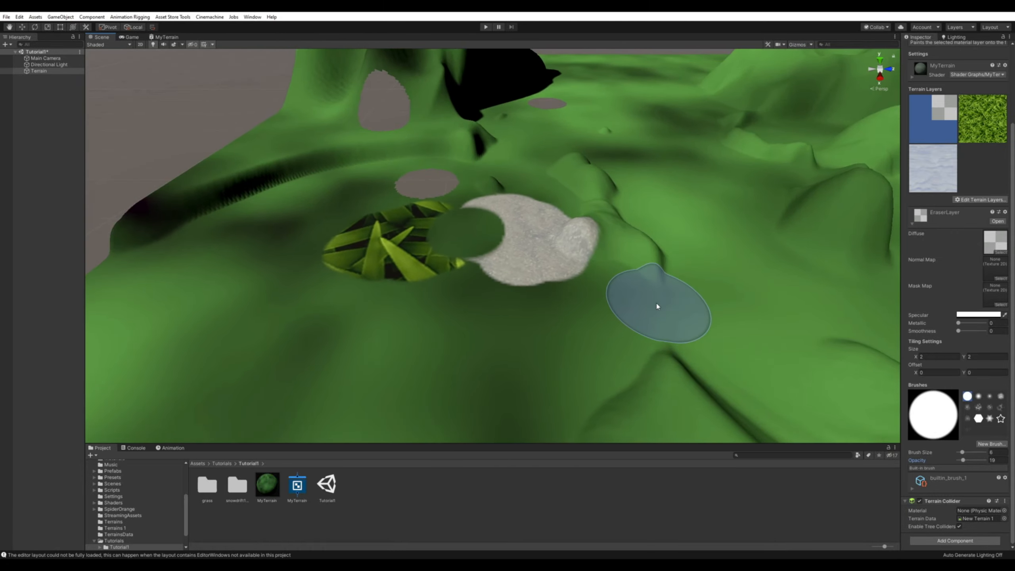
click(983, 118)
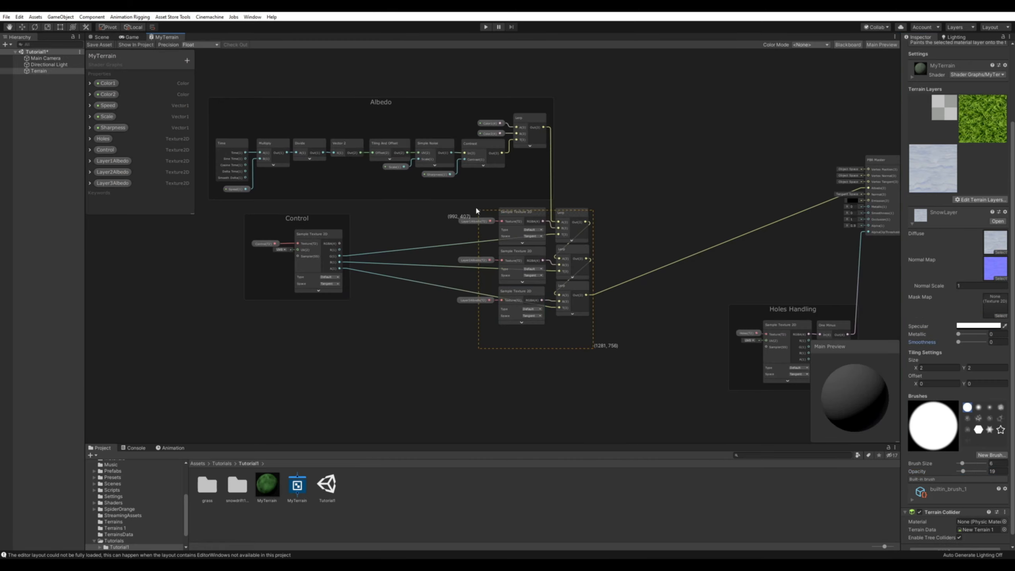
Group the three layer albedo samples and their Lerp nodes in the shader graph under the title "Texture Painting".
drag(476, 208, 474, 203)
key(ctrl+g)
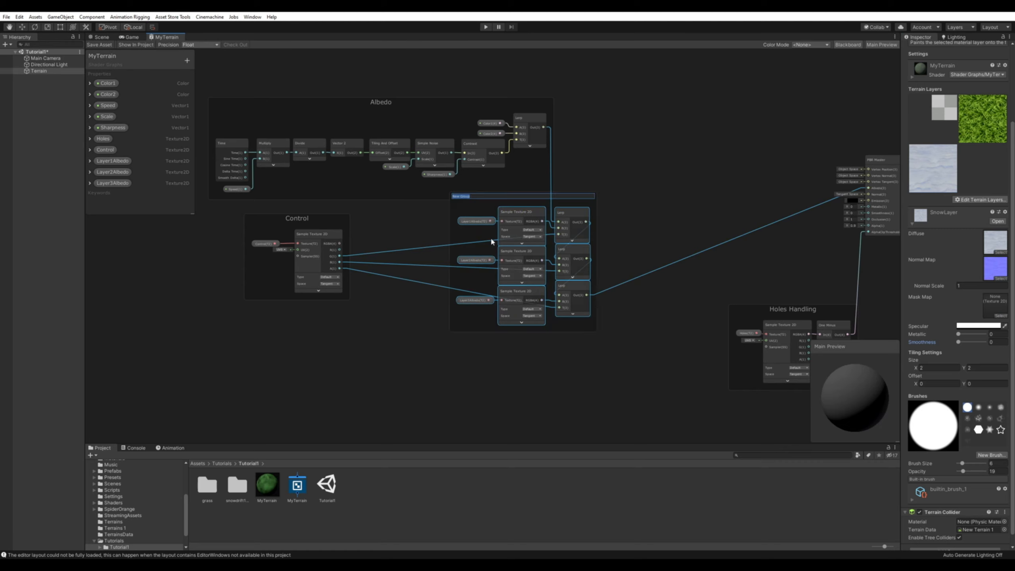
text(Texture Painting)
key(Return)
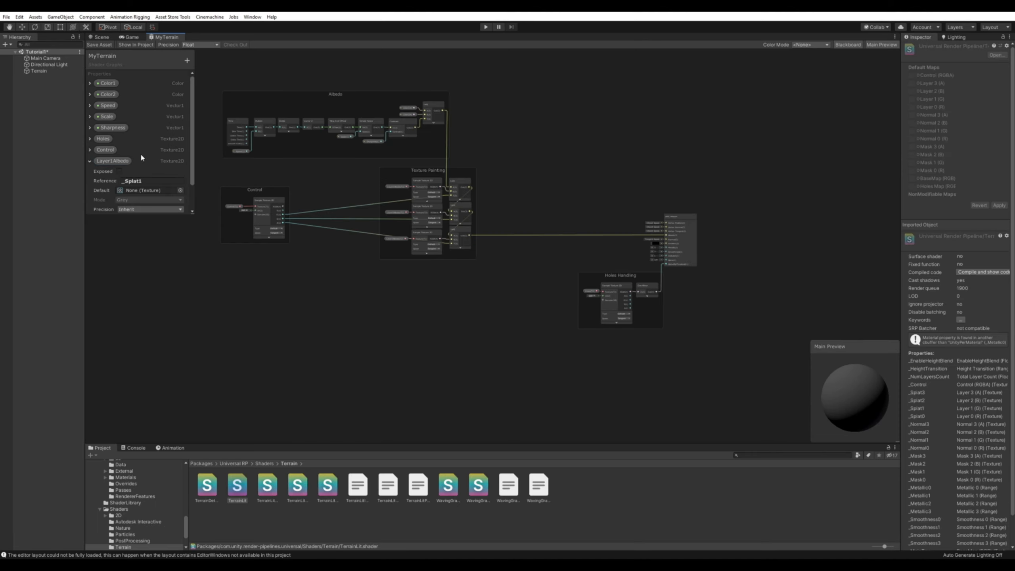
Add a Texture2D property named Layer1Normal to the MyTerrain shader graph.
scroll(141, 157, down, 2)
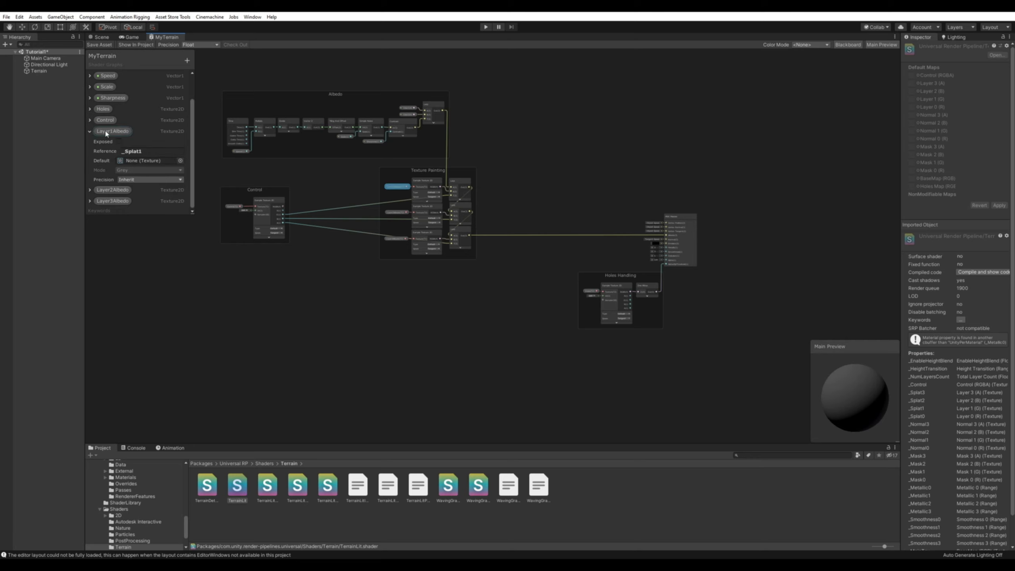
click(187, 61)
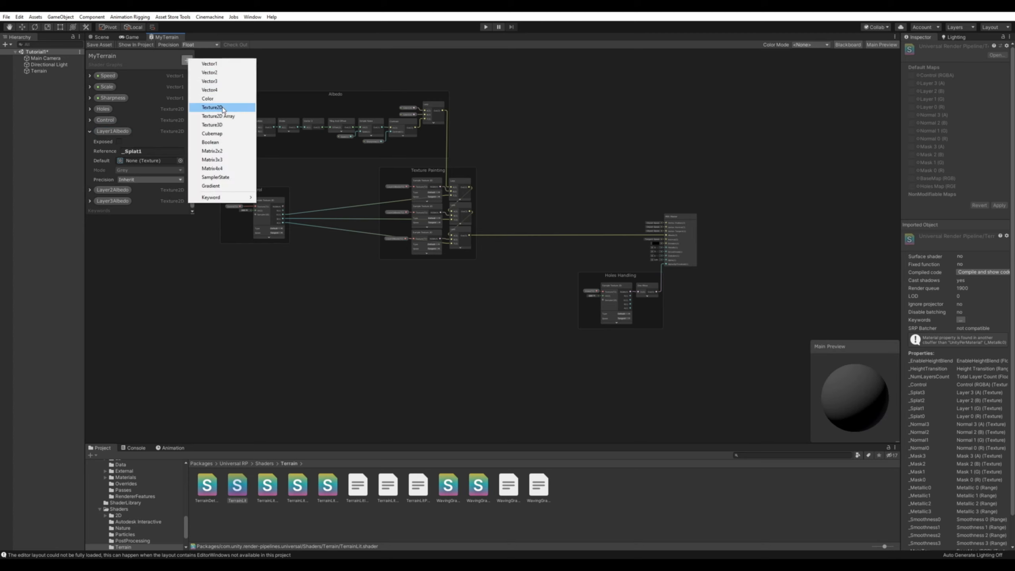
click(222, 105)
scroll(137, 160, down, 3)
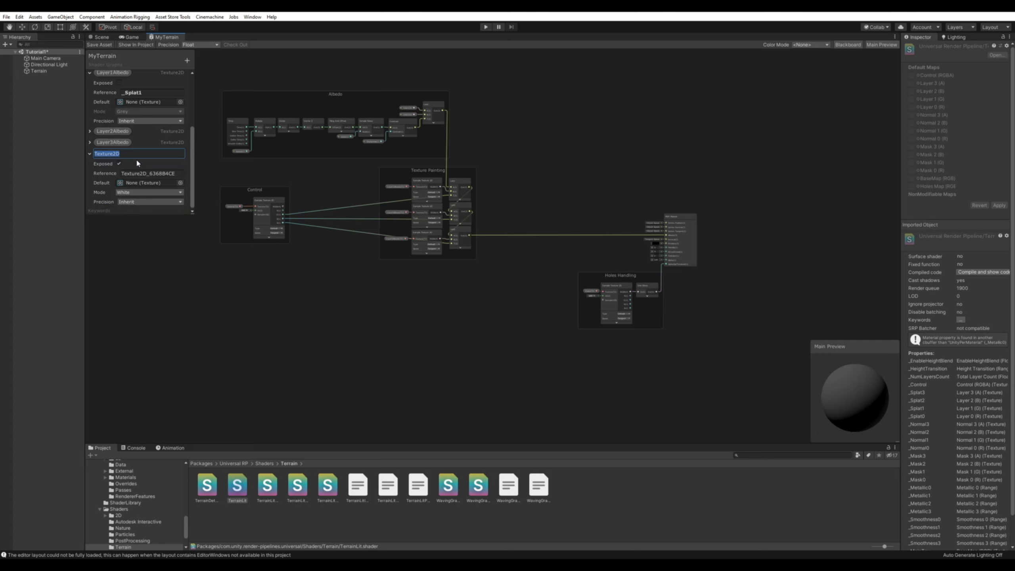
text(Layer1Normal)
Set Layer1Normal's reference to _Normal1 and make the property not exposed.
click(146, 172)
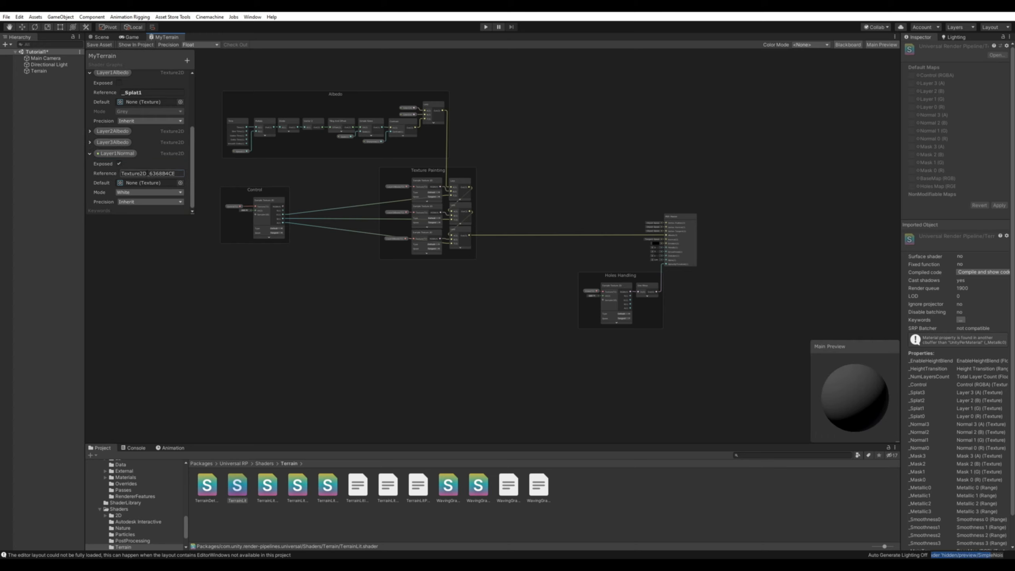
double_click(145, 173)
text(_Normal1)
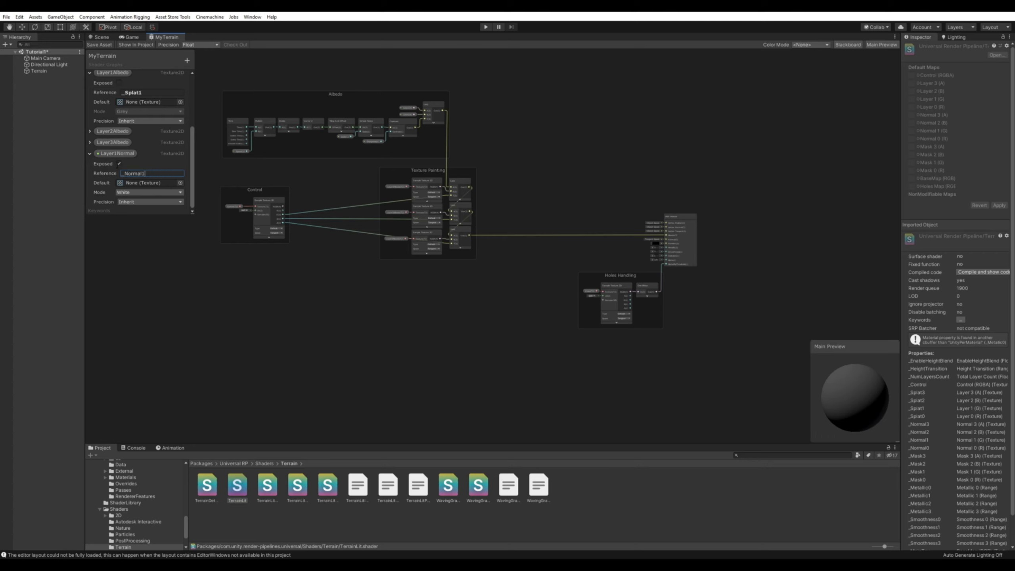
click(118, 163)
click(118, 163)
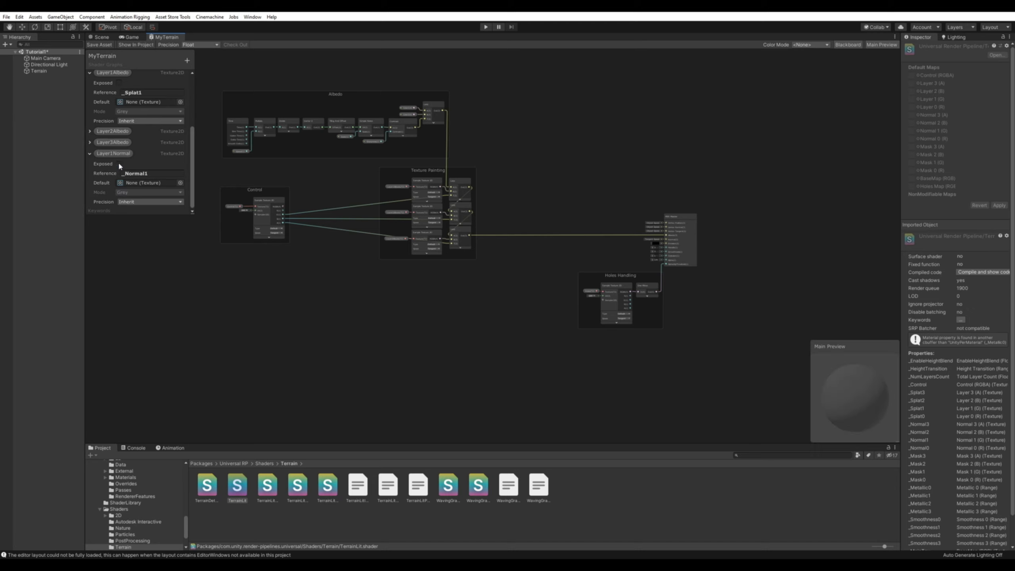
Place a Layer1Normal property node in the graph below the Texture Painting group.
drag(109, 158, 373, 292)
scroll(374, 308, up, 3)
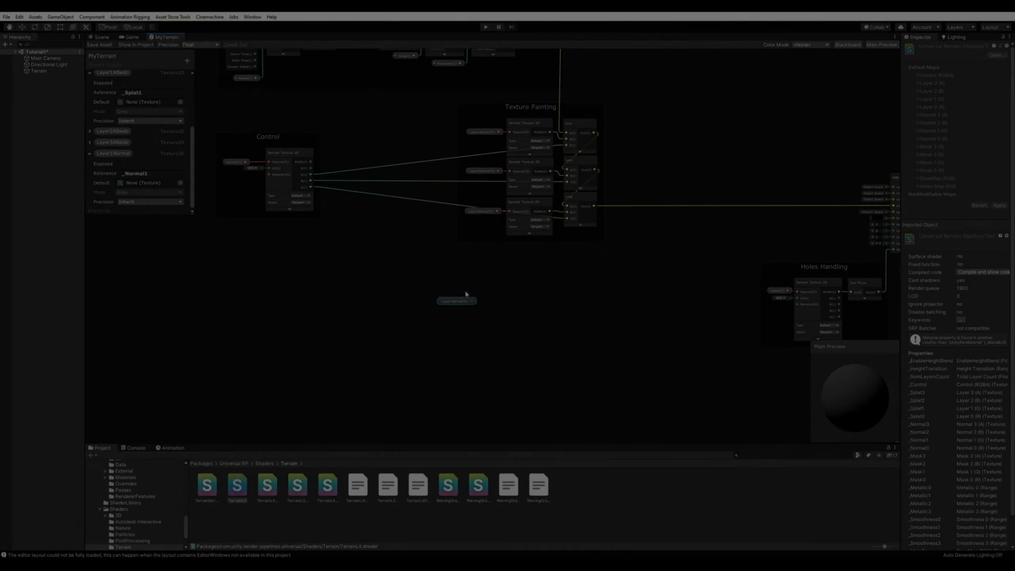
click(461, 302)
drag(458, 306, 457, 311)
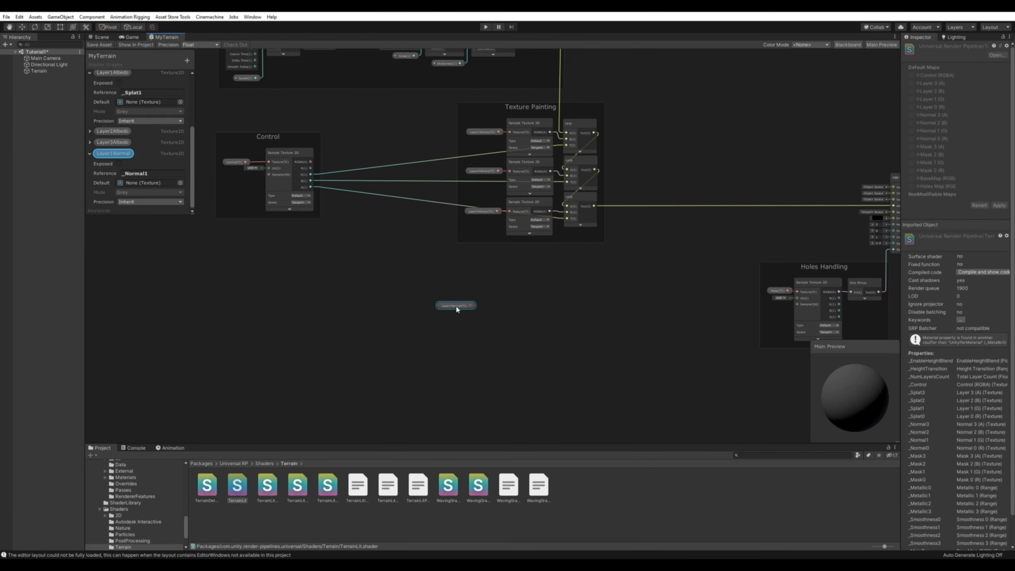
click(396, 265)
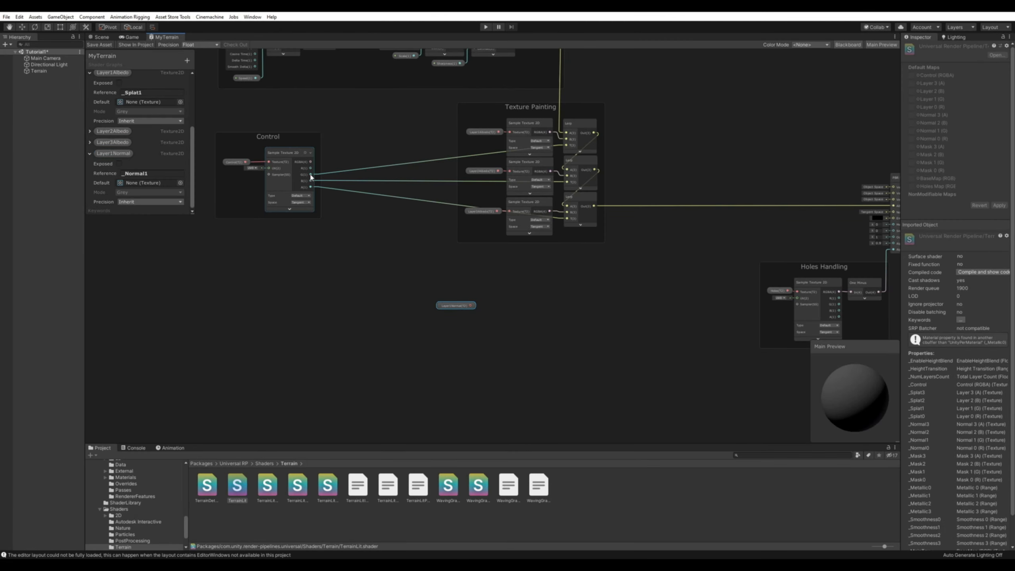
Create a Lerp node beside Layer1Normal, with the Control sample's G channel driving its T input.
drag(312, 176, 531, 293)
text(ler)
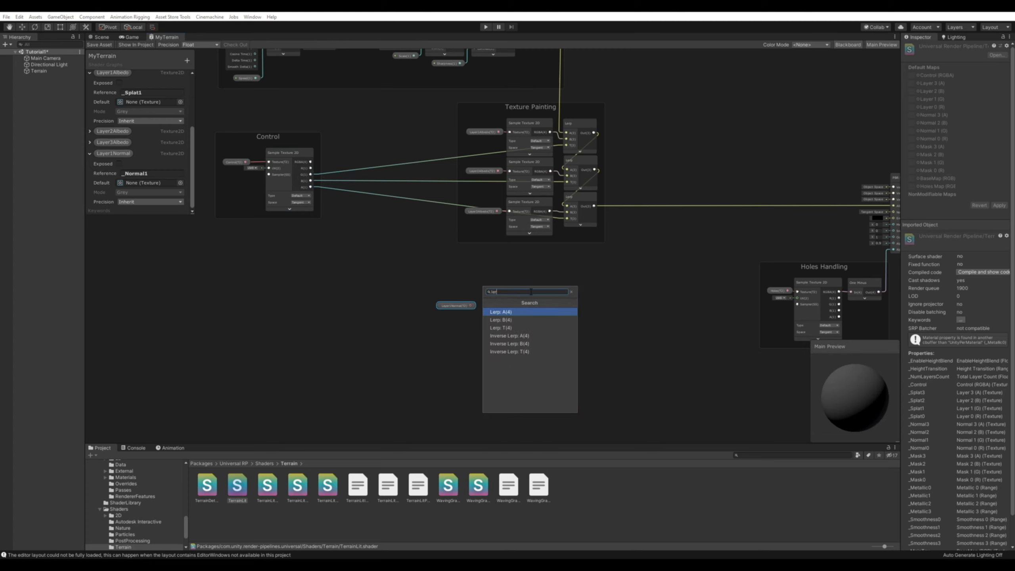
key(Down)
key(Return)
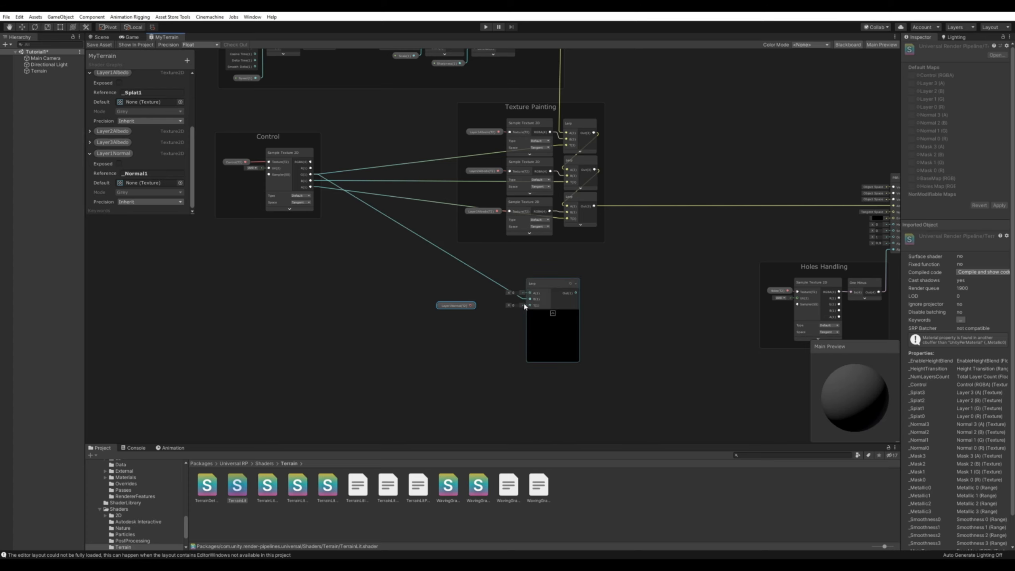
Feed Layer1Normal into a new Sample Texture 2D node and connect its RGBA output to the Lerp's B input.
drag(525, 299, 413, 300)
click(451, 300)
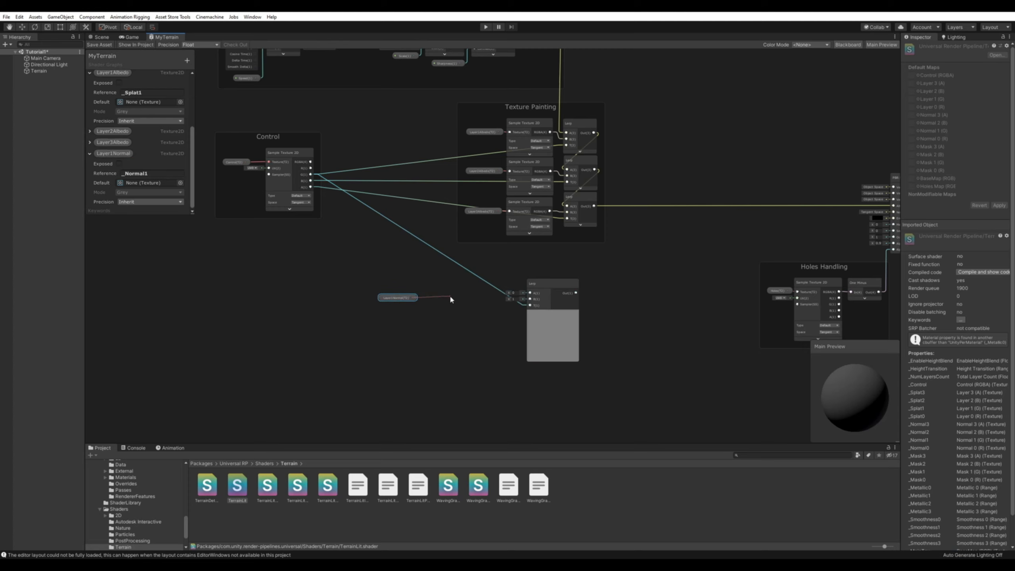
key(space)
text(sampl)
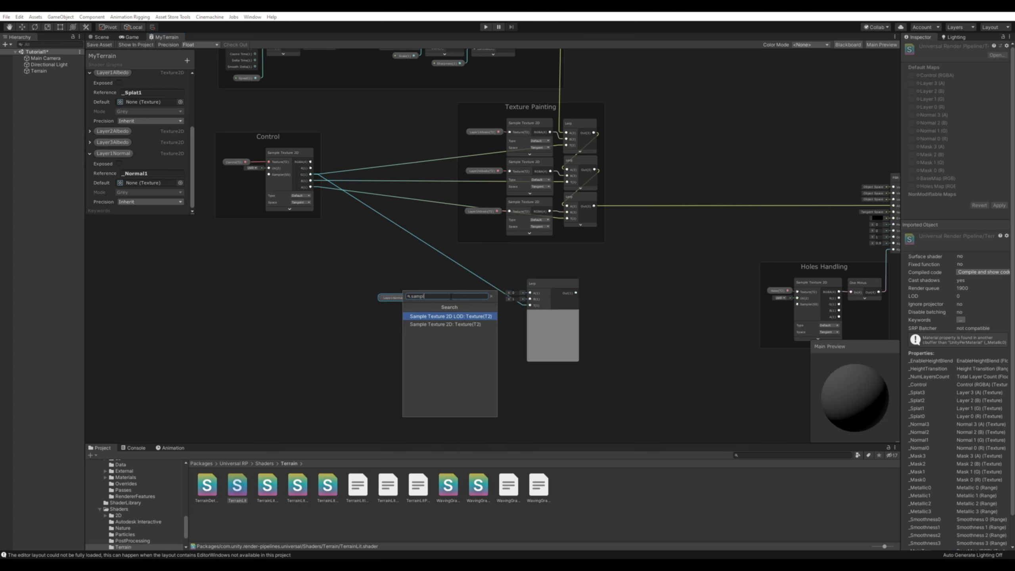
key(Down)
key(Return)
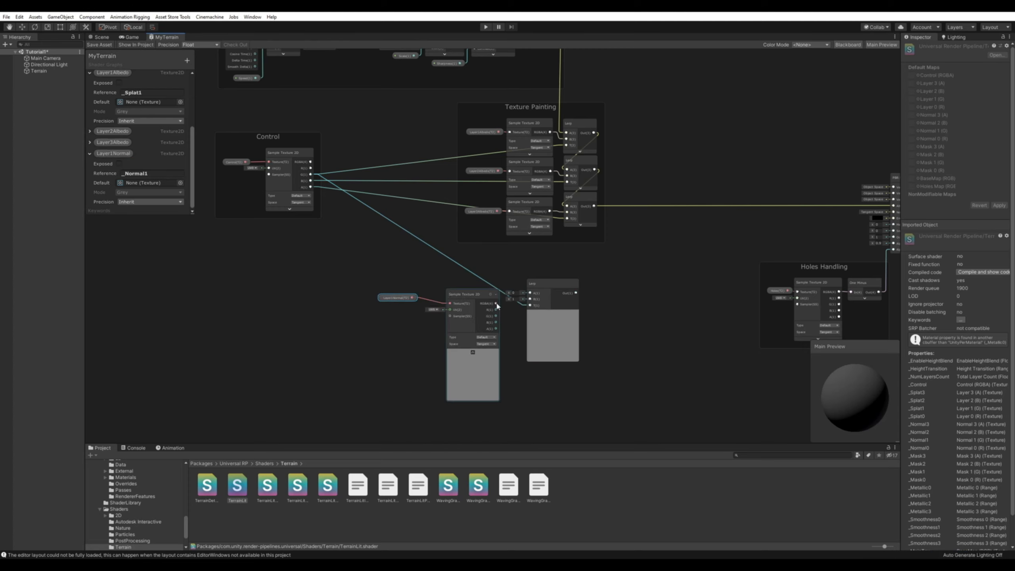
drag(496, 303, 530, 299)
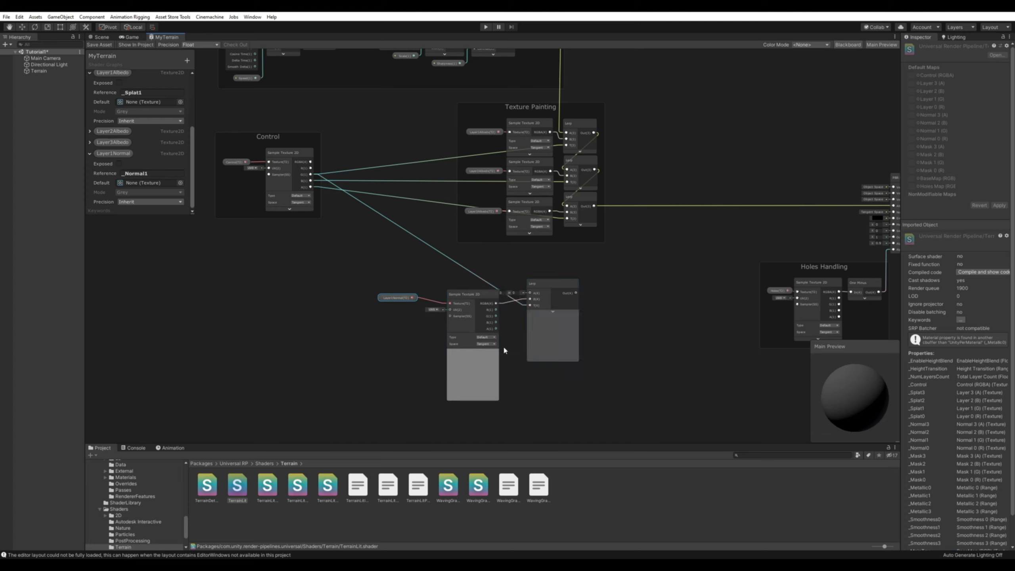
Collapse the normal sample's preview and reposition the Layer1Normal, Sample Texture 2D and Lerp nodes lower with more space between them.
click(473, 354)
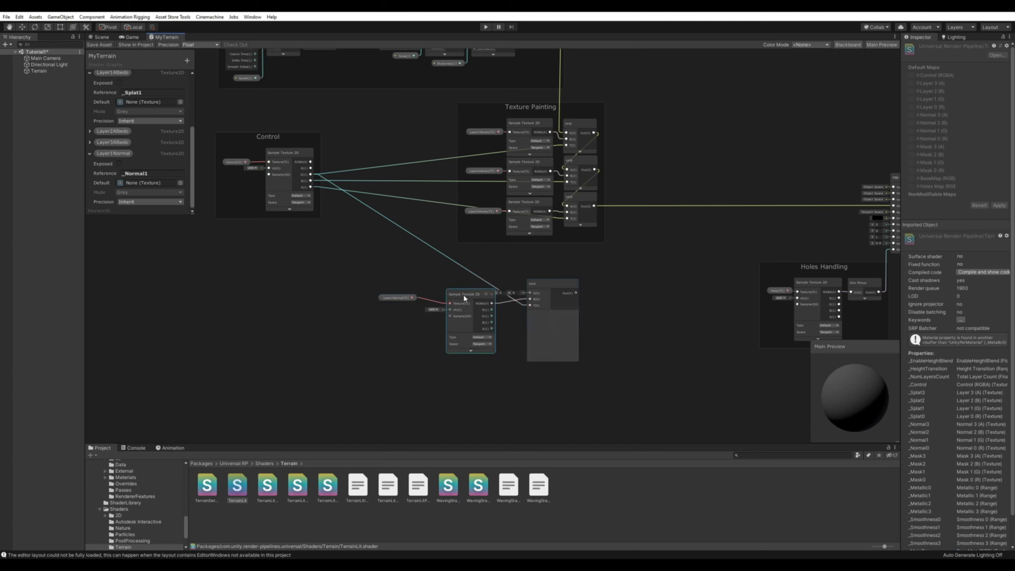
drag(463, 294, 451, 288)
ctrl+drag(397, 299, 379, 299)
drag(573, 403, 381, 335)
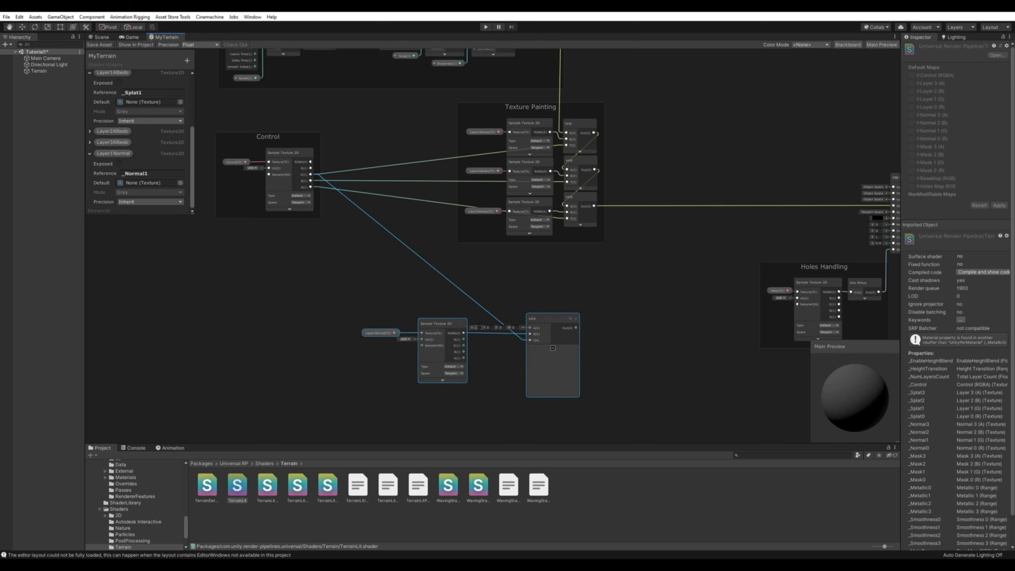
Add a Normal From Height node driving the Lerp's A input, collapse its preview, and place it just above the Lerp.
click(476, 328)
drag(530, 328, 504, 292)
text(normal)
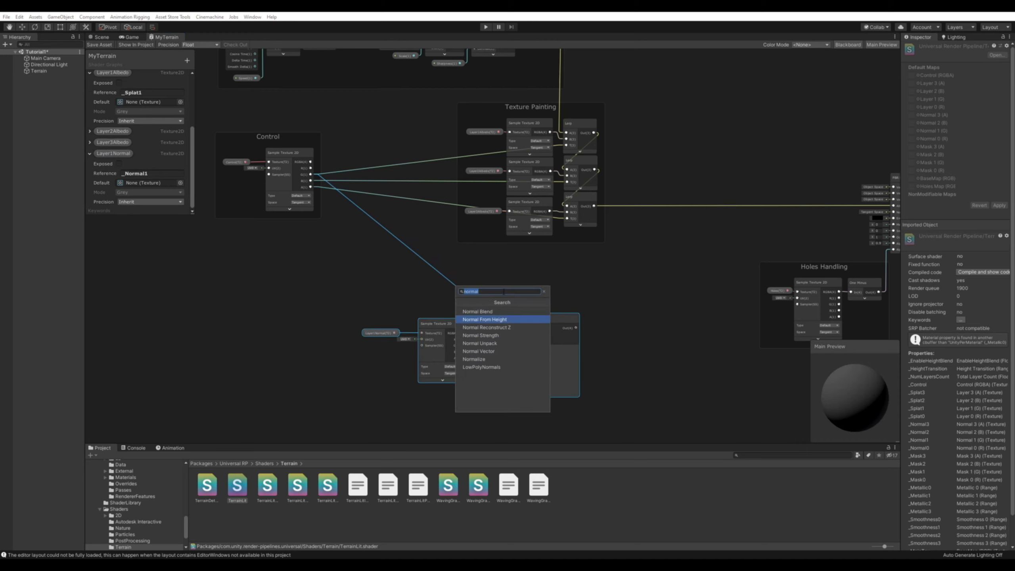
click(485, 319)
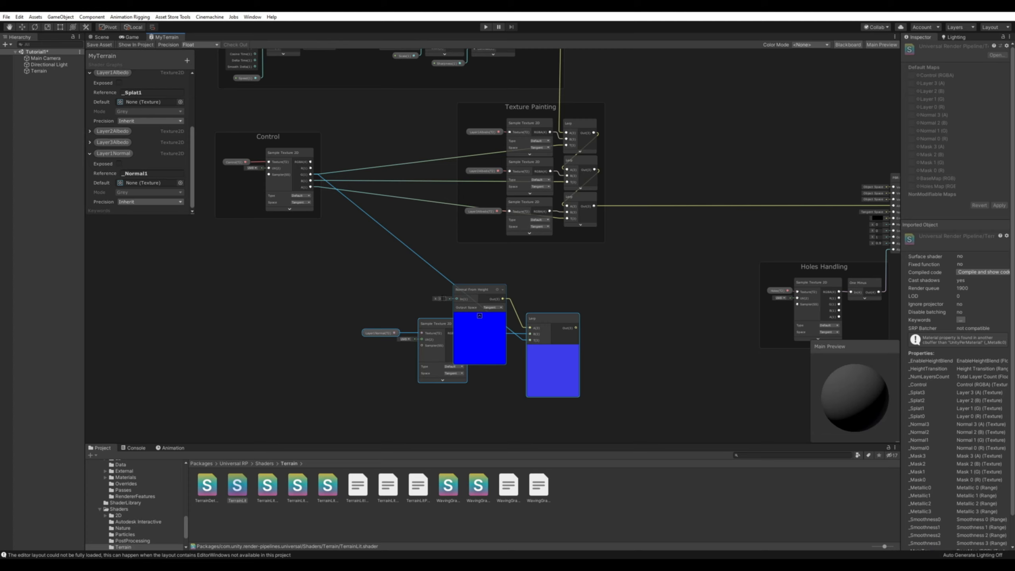
click(480, 316)
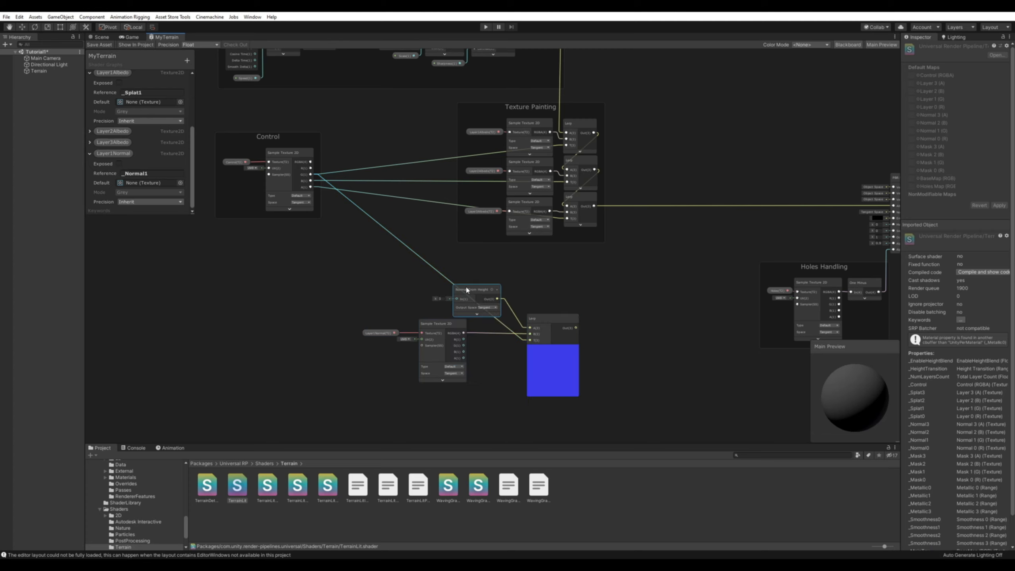
drag(467, 289, 485, 300)
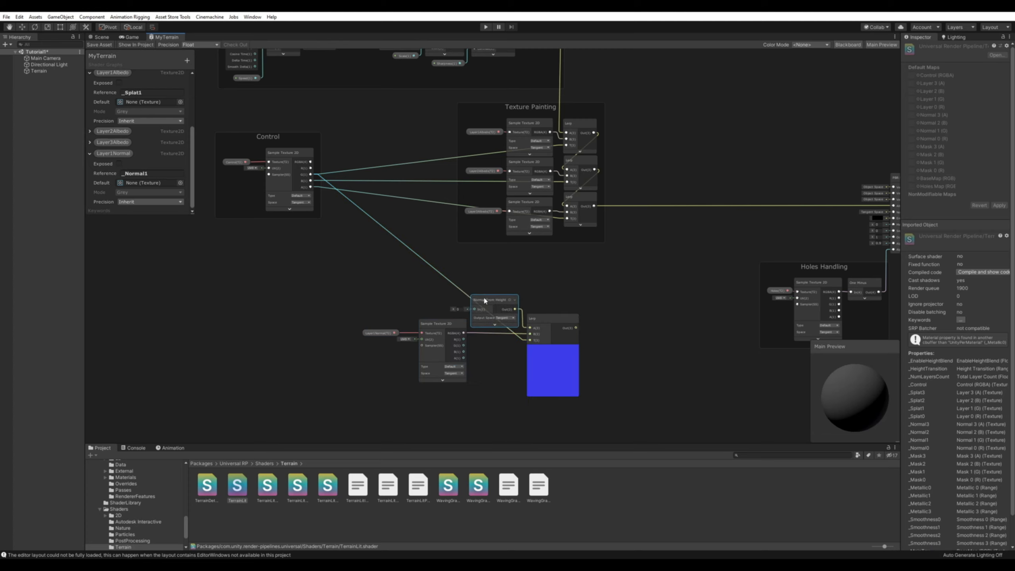
Connect the collapsed Lerp's output to the PBR Master's Normal input and save the shader graph.
click(553, 348)
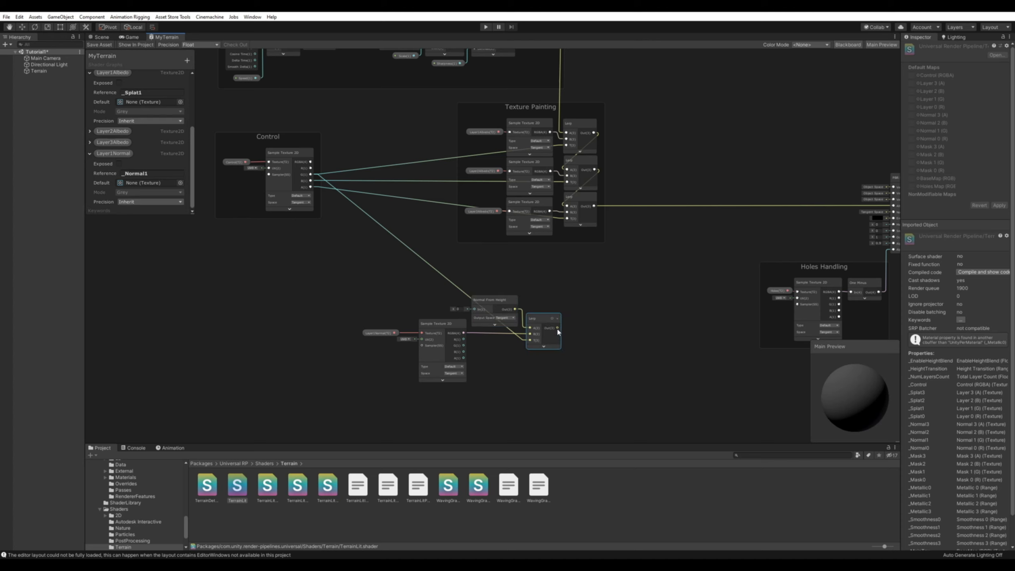
drag(558, 328, 812, 215)
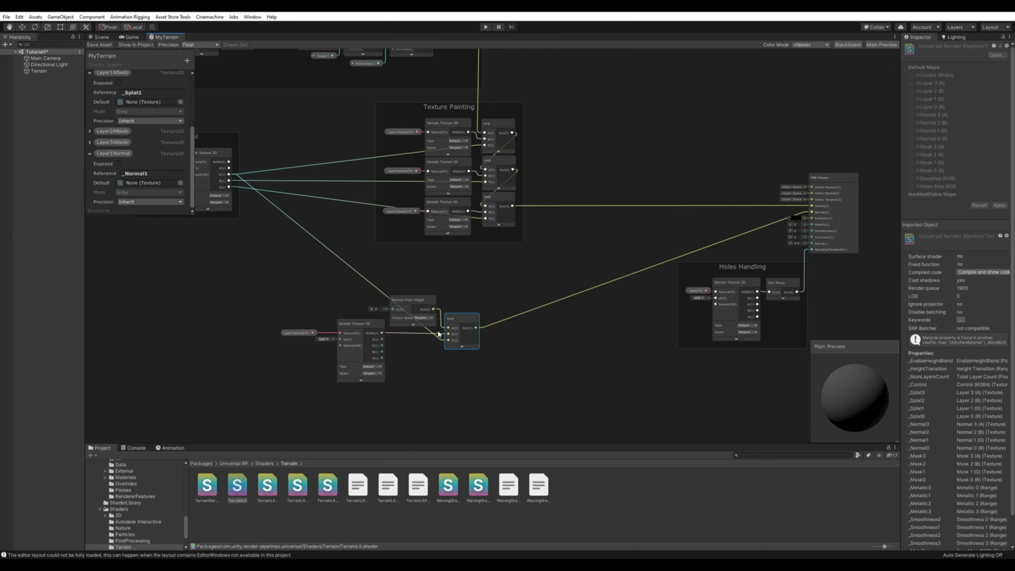
click(99, 45)
Inspect the painted grass and snow patches on the terrain up close in the scene.
click(101, 37)
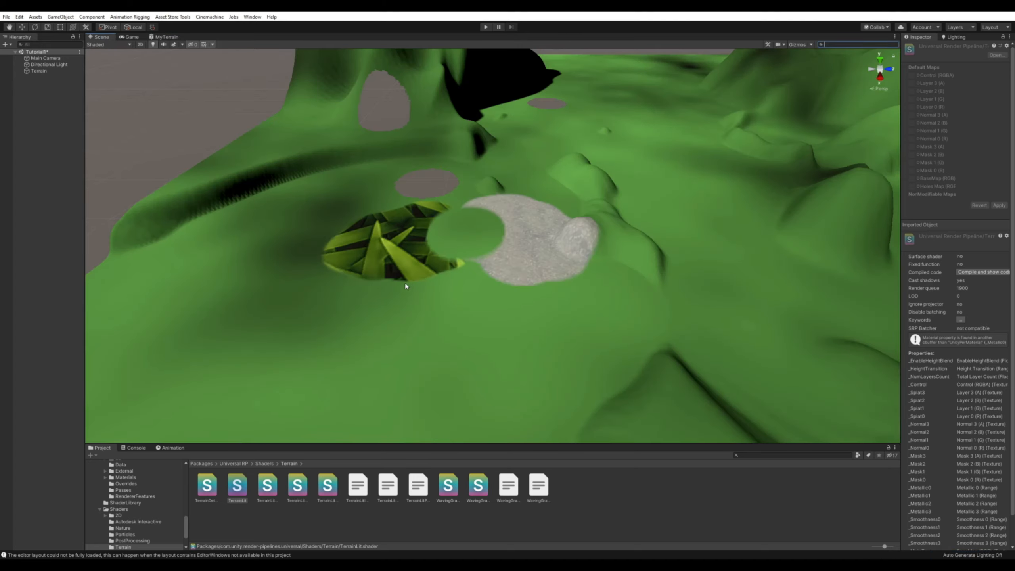
mouse_move(378, 257)
alt+mouse_down()
mouse_move(406, 255)
mouse_move(394, 259)
alt+mouse_up()
alt+right_drag(394, 259, 512, 284)
alt+drag(512, 283, 515, 282)
right_drag(499, 274, 469, 266)
click(466, 266)
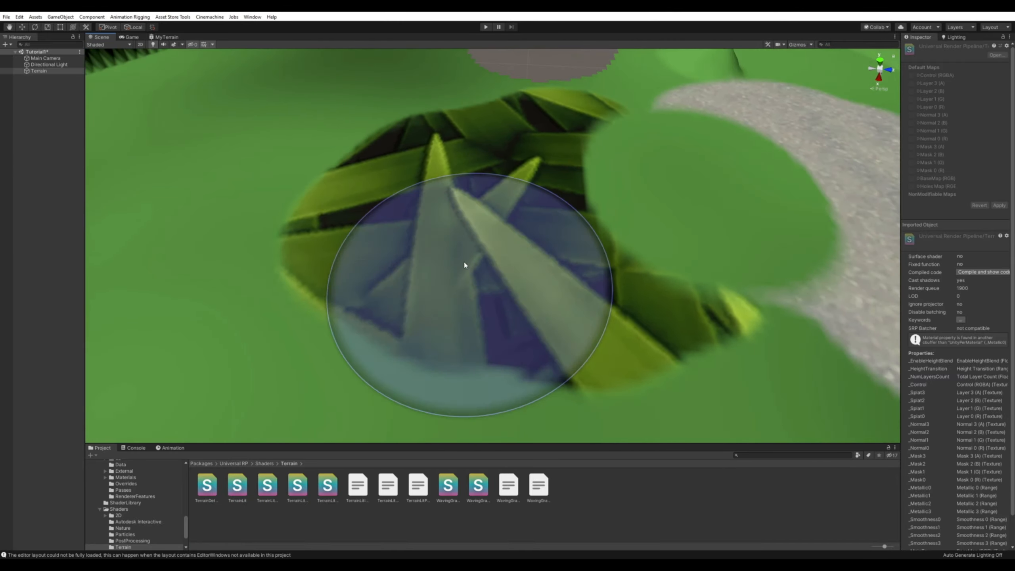
scroll(835, 107, up, 10)
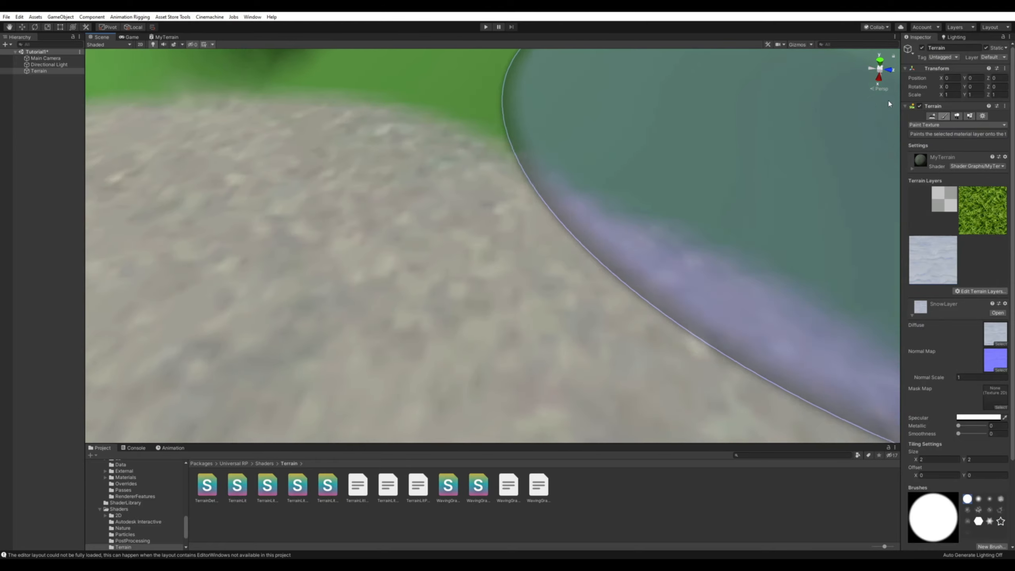
scroll(835, 134, down, 4)
scroll(796, 130, down, 4)
middle_drag(540, 198, 180, 52)
scroll(404, 104, down, 4)
scroll(406, 104, down, 3)
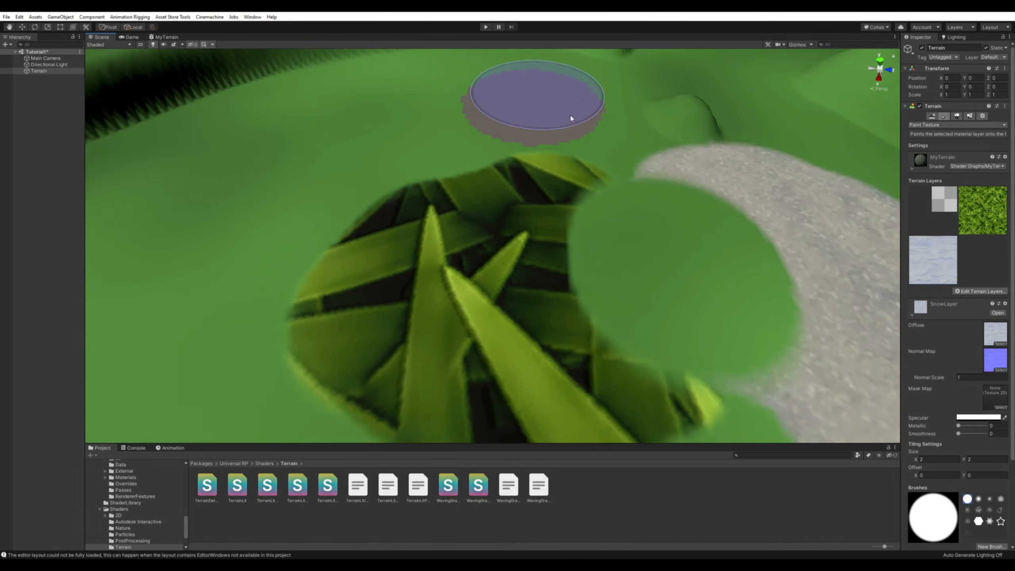
alt+drag(552, 151, 535, 108)
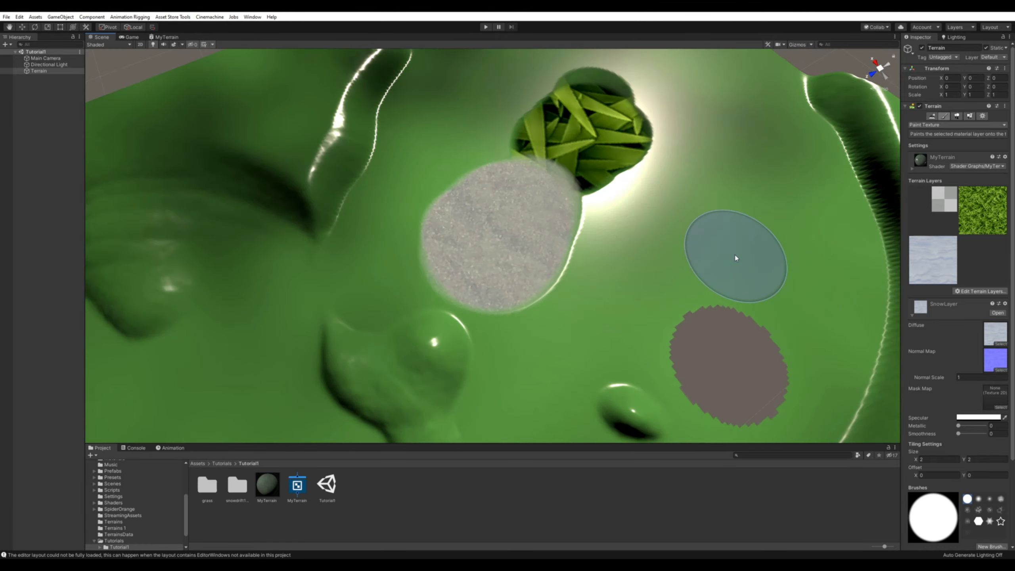
Examine the terrain's specular highlights from several angles and view SnowLayer's metallic and smoothness settings.
alt+drag(652, 258, 638, 289)
alt+right_drag(638, 288, 848, 233)
alt+right_drag(752, 234, 541, 236)
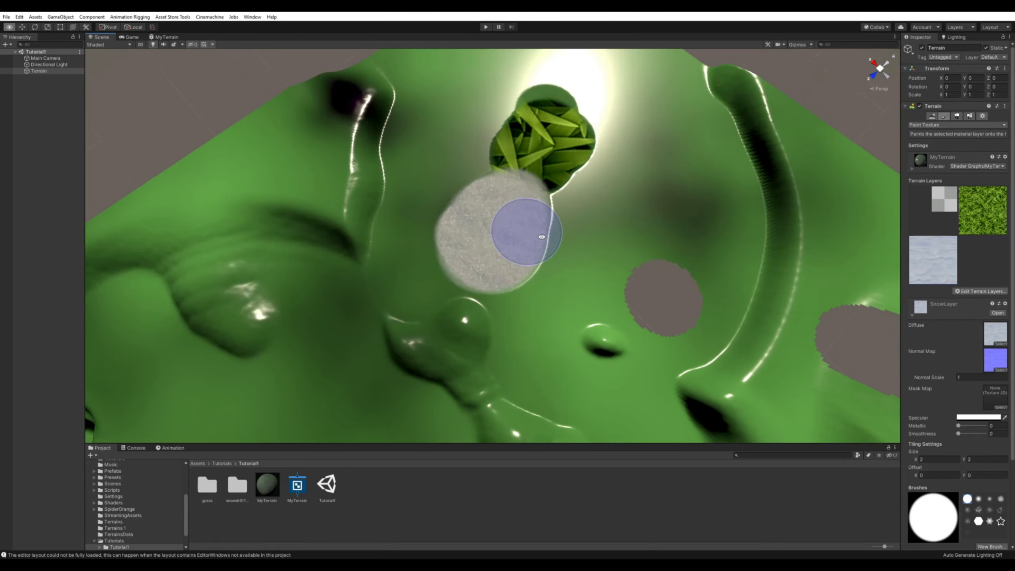
alt+drag(608, 262, 778, 286)
scroll(967, 360, down, 5)
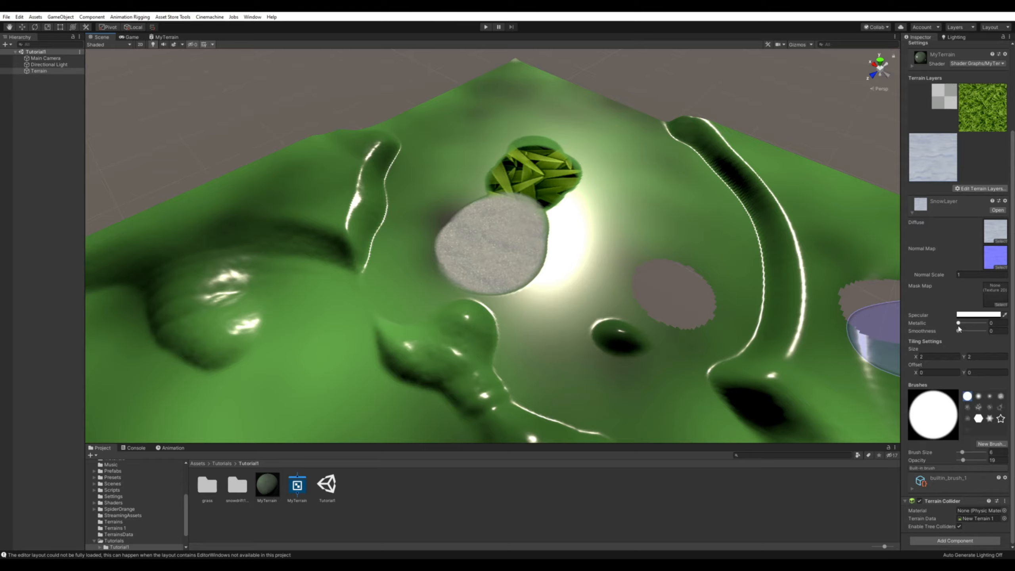
mouse_move(594, 271)
alt+mouse_down()
mouse_move(657, 267)
mouse_move(662, 277)
mouse_move(588, 277)
mouse_move(585, 288)
mouse_move(601, 277)
alt+mouse_up()
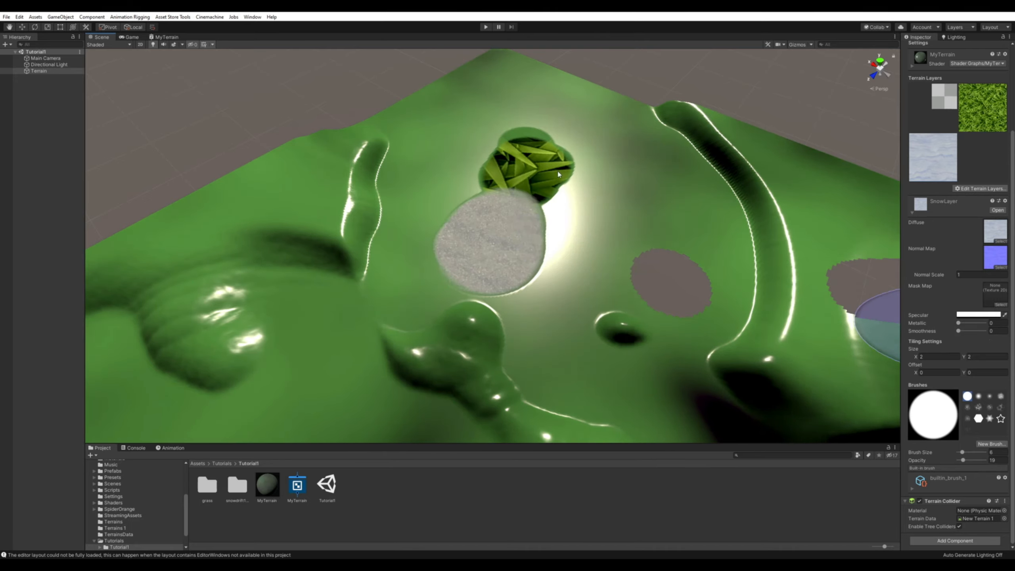
Return to the MyTerrain shader graph, enlarge its property list, and collapse the details of all properties.
click(166, 37)
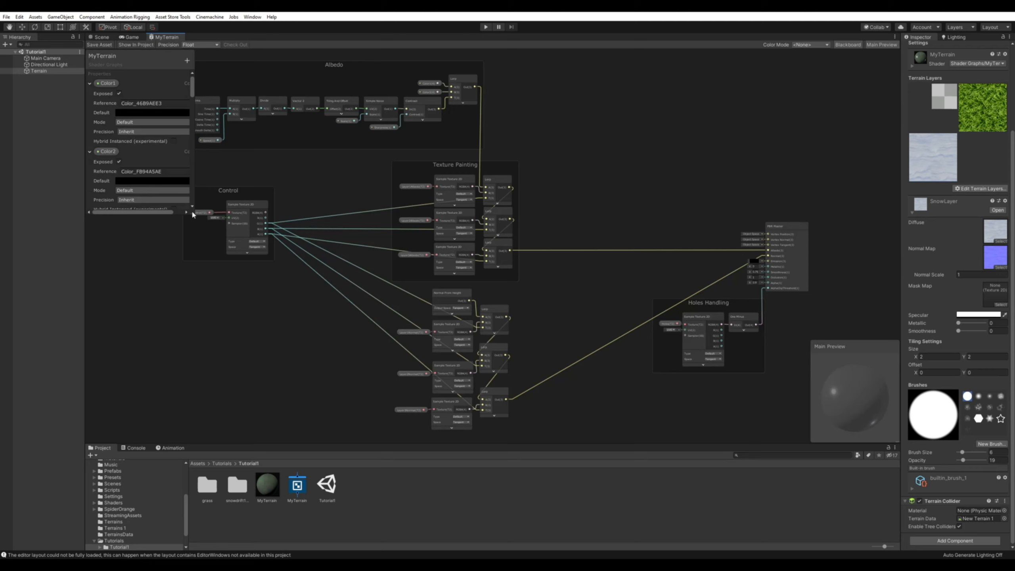
drag(189, 209, 239, 358)
click(90, 83)
click(90, 94)
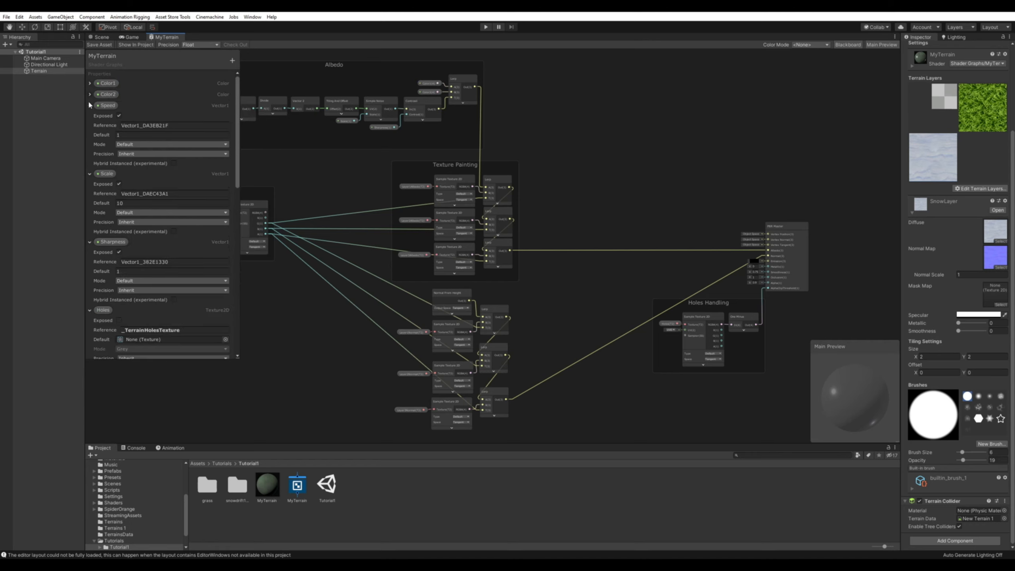
click(90, 105)
click(89, 116)
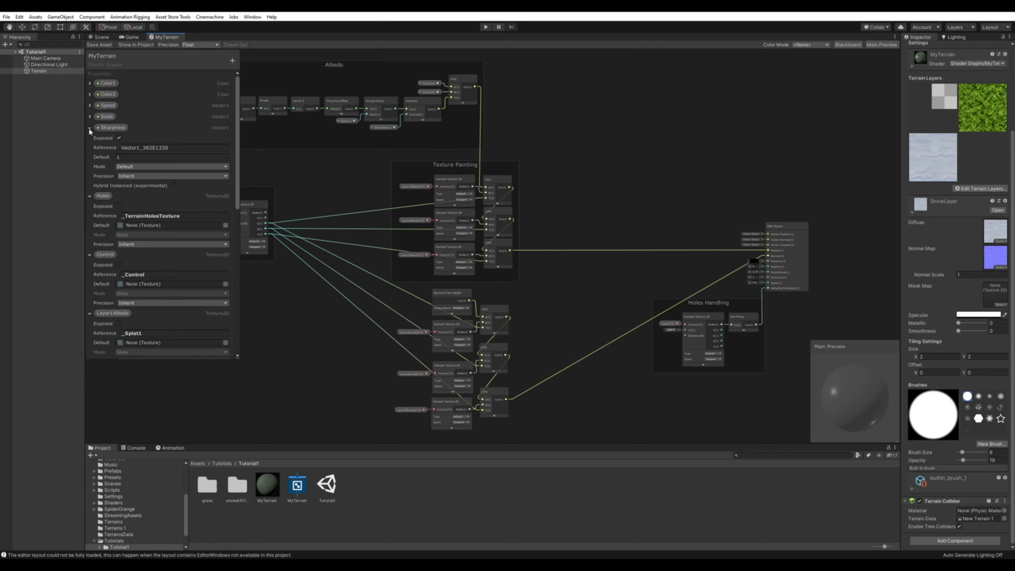
click(89, 128)
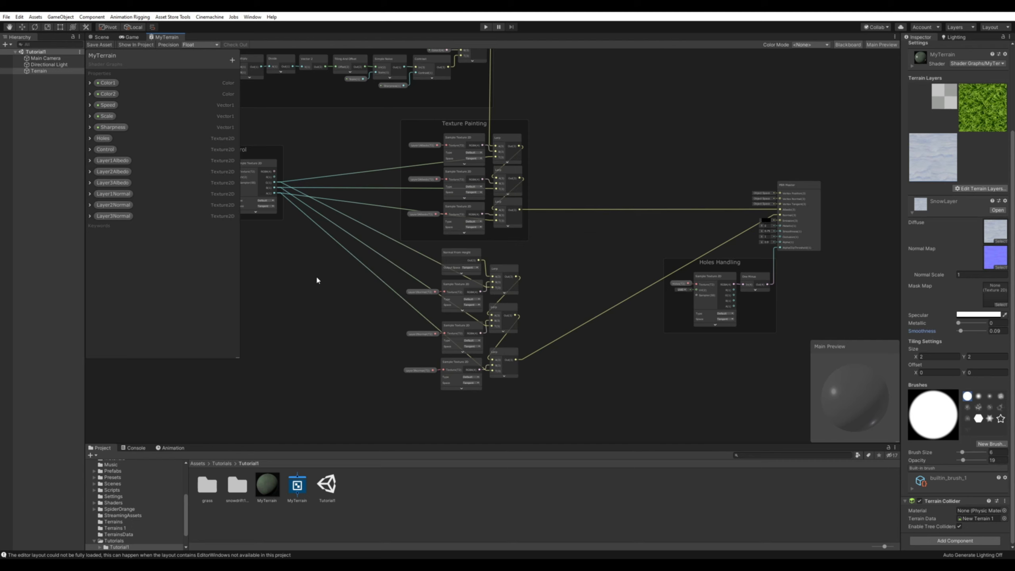
Switch to TerrainLit.shader in Visual Studio, review the terrain engine's property references including _Metallic and _Smoothness, and return to Unity.
key(alt)
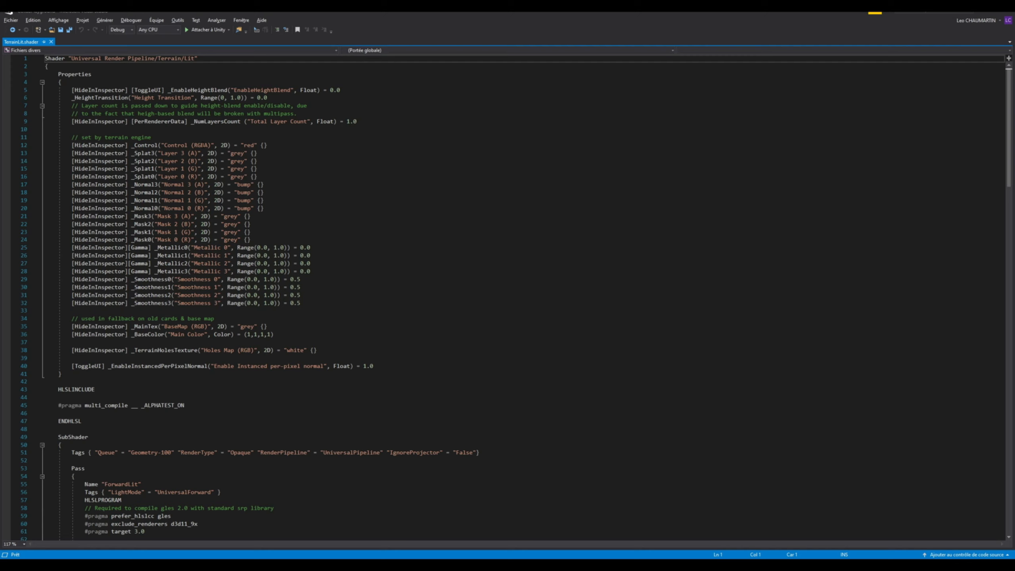
drag(132, 145, 152, 232)
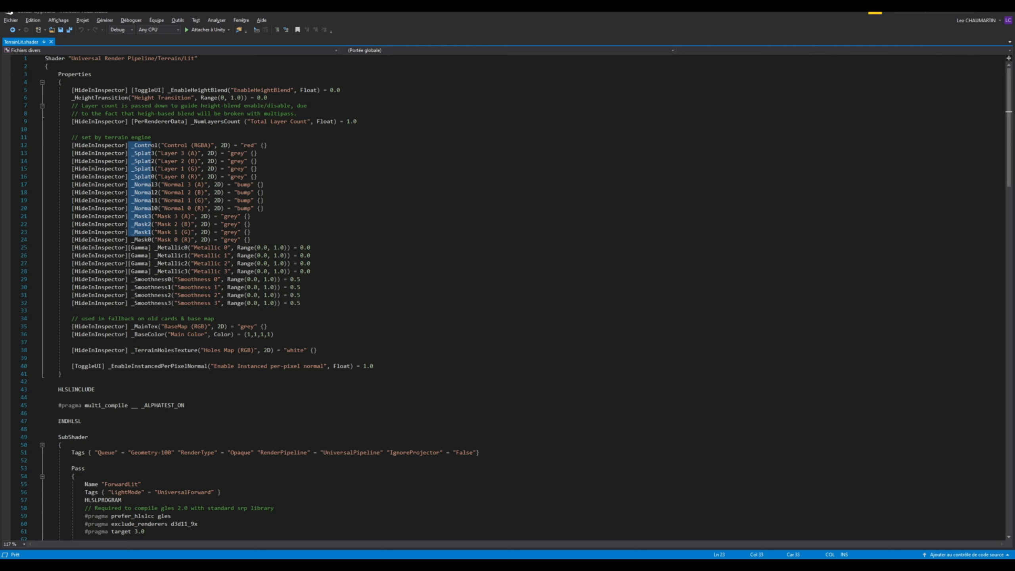
click(182, 258)
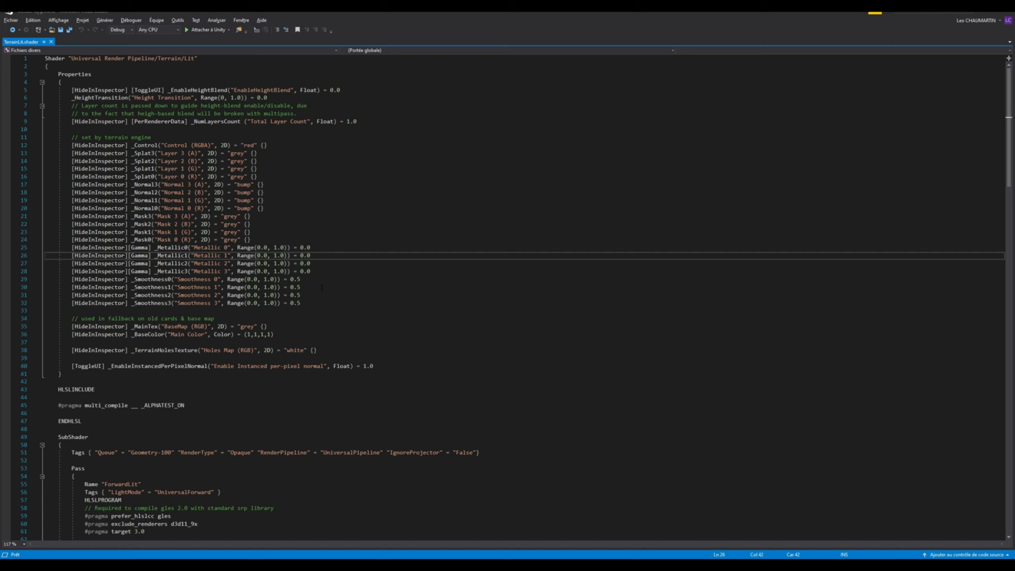
key(alt+Tab)
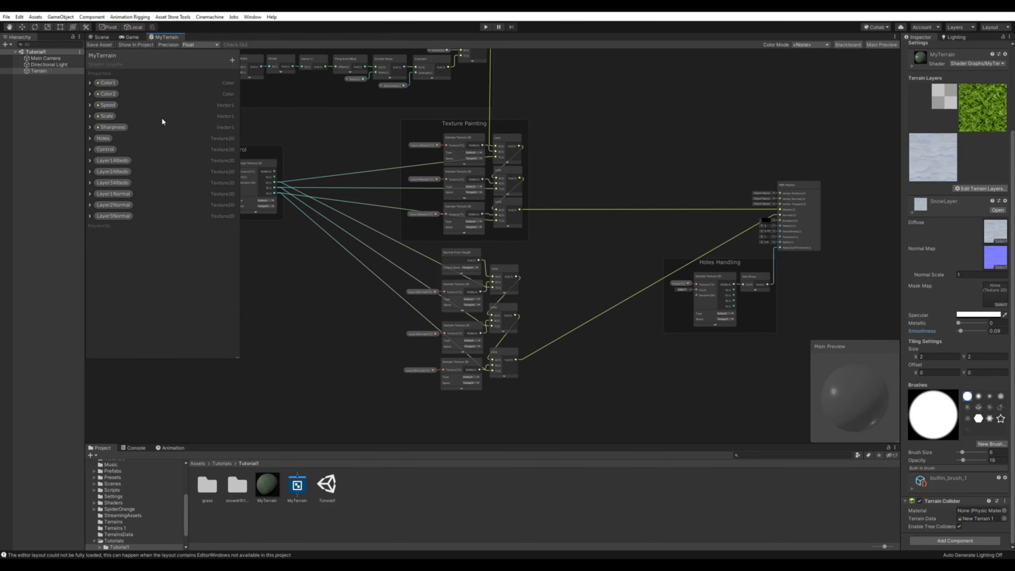
Add a non-exposed Vector1 property named Smoothness1 with the reference _Smoothness1 and Slider mode.
click(233, 60)
click(254, 65)
text(Smoothness1)
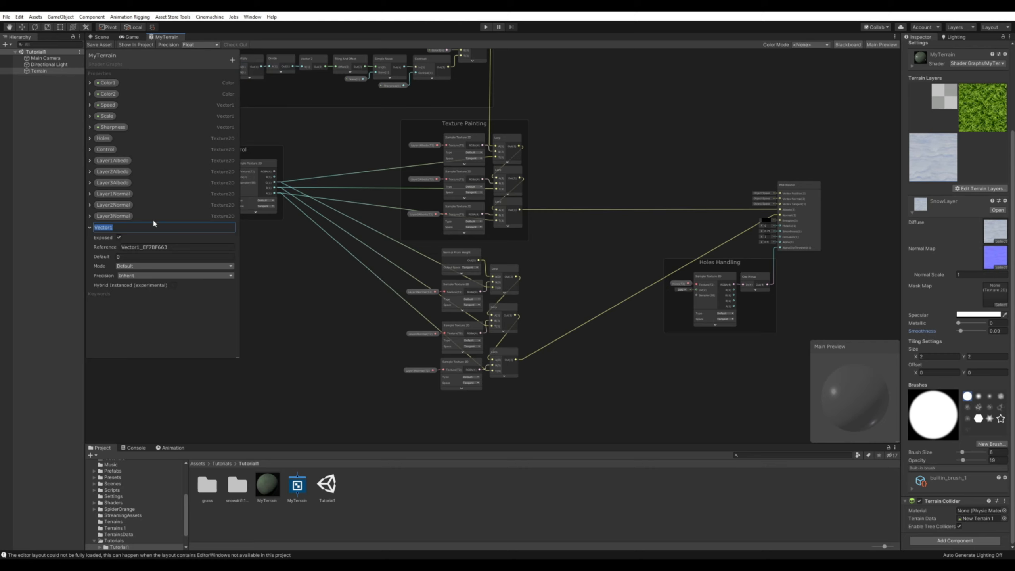
key(Return)
click(128, 266)
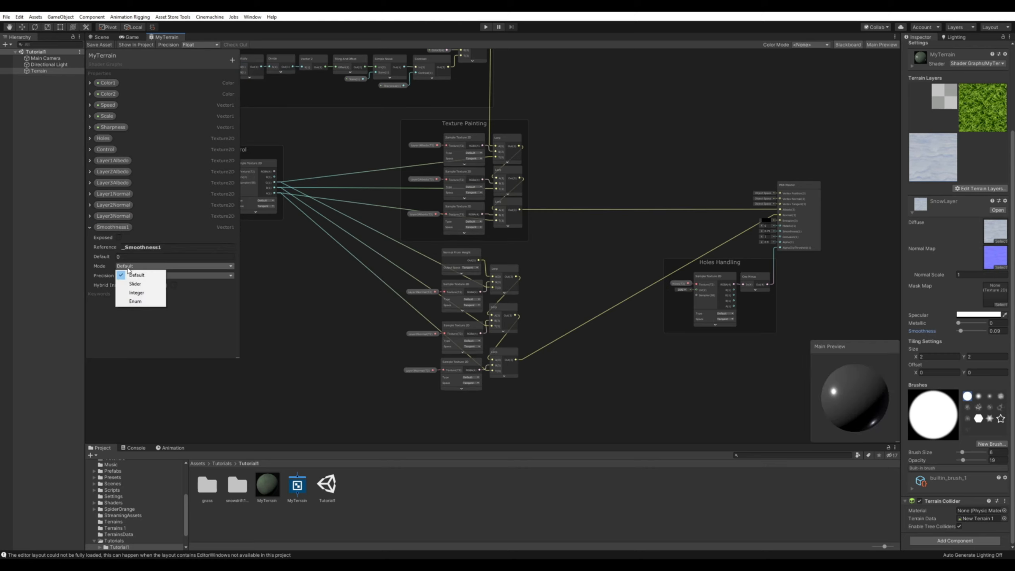
click(133, 278)
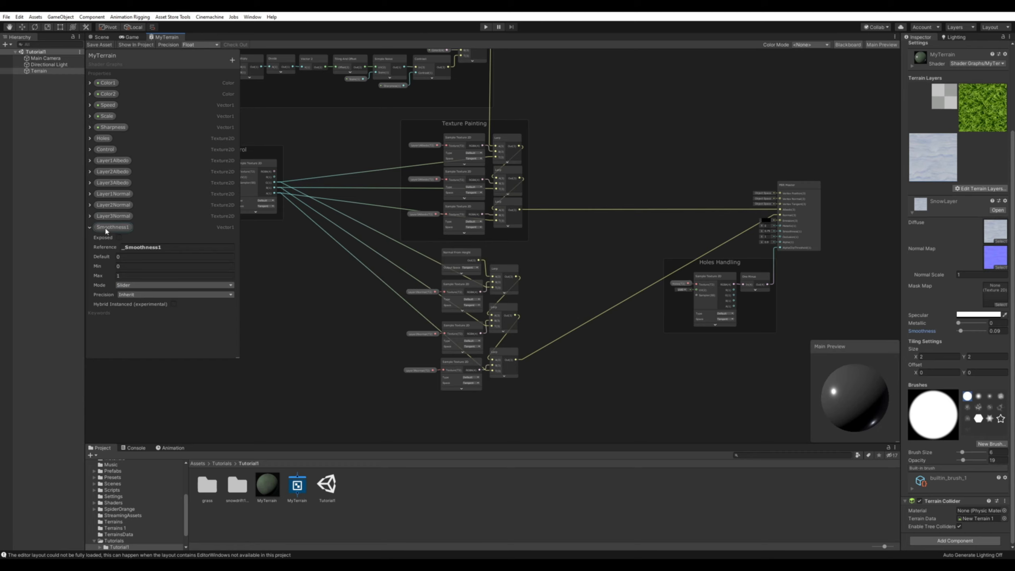
Place a Smoothness1 node in the graph, connect it to the PBR Master's Smoothness input, and save the shader graph.
drag(107, 231, 620, 249)
middle_drag(640, 243, 394, 249)
scroll(415, 248, up, 4)
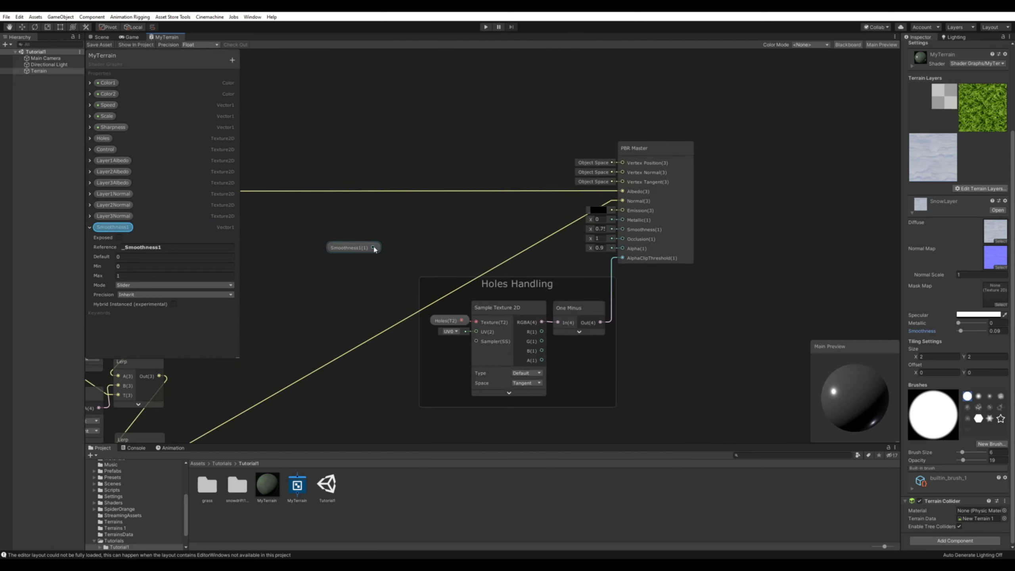
drag(374, 248, 625, 231)
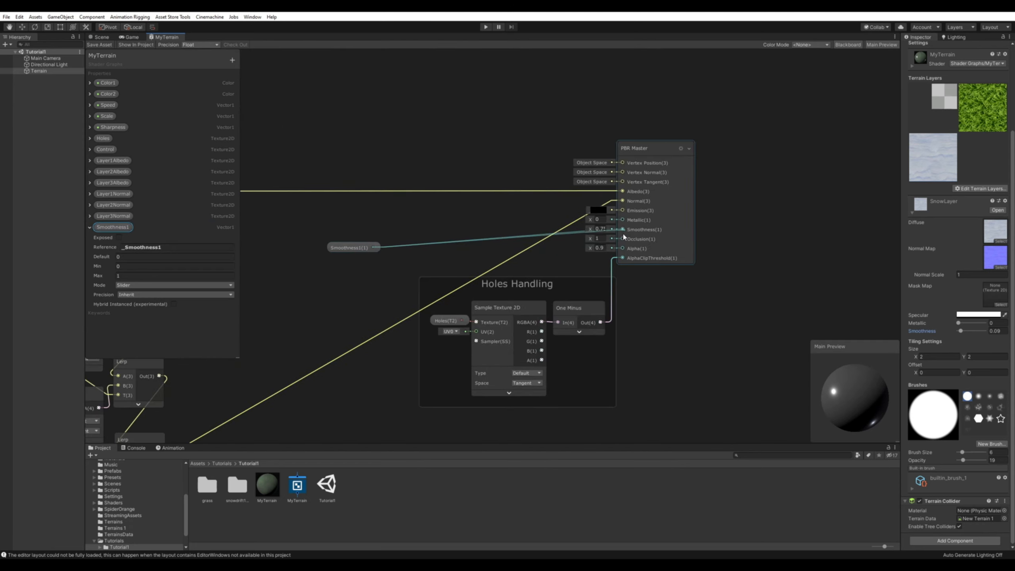
click(94, 44)
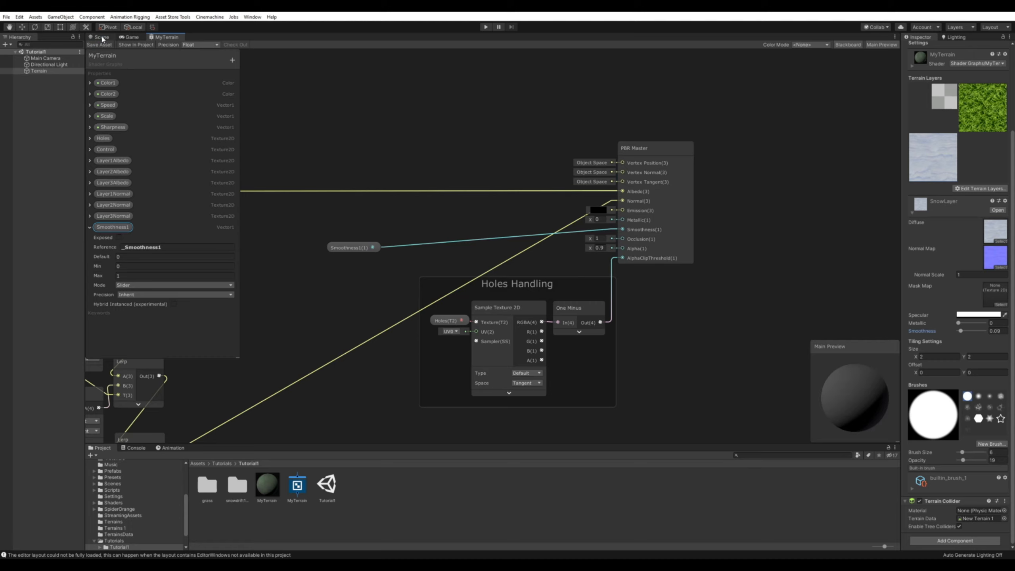
Select the GrassLayer terrain layer in the scene and raise its smoothness close to the maximum.
click(102, 37)
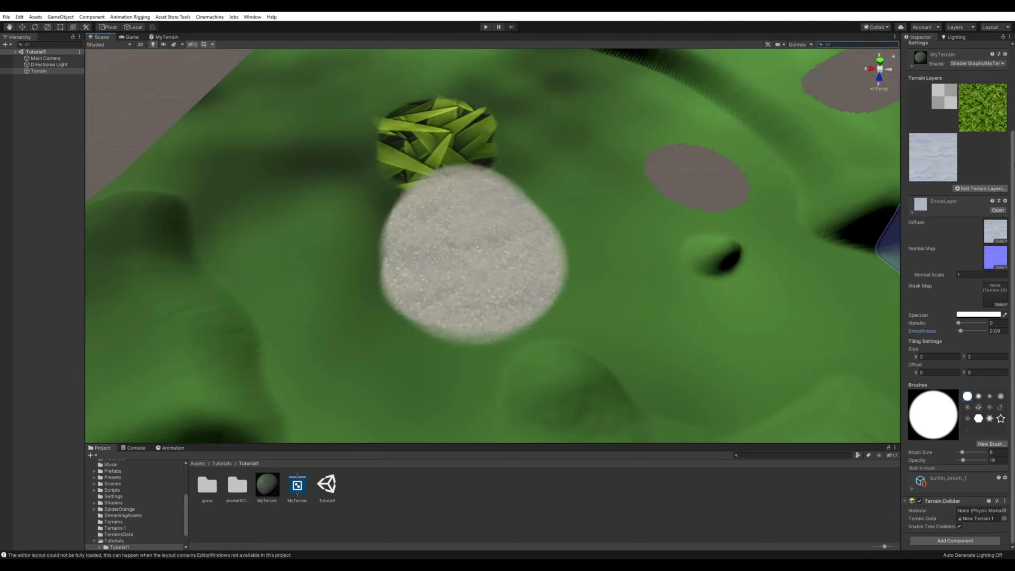
click(987, 116)
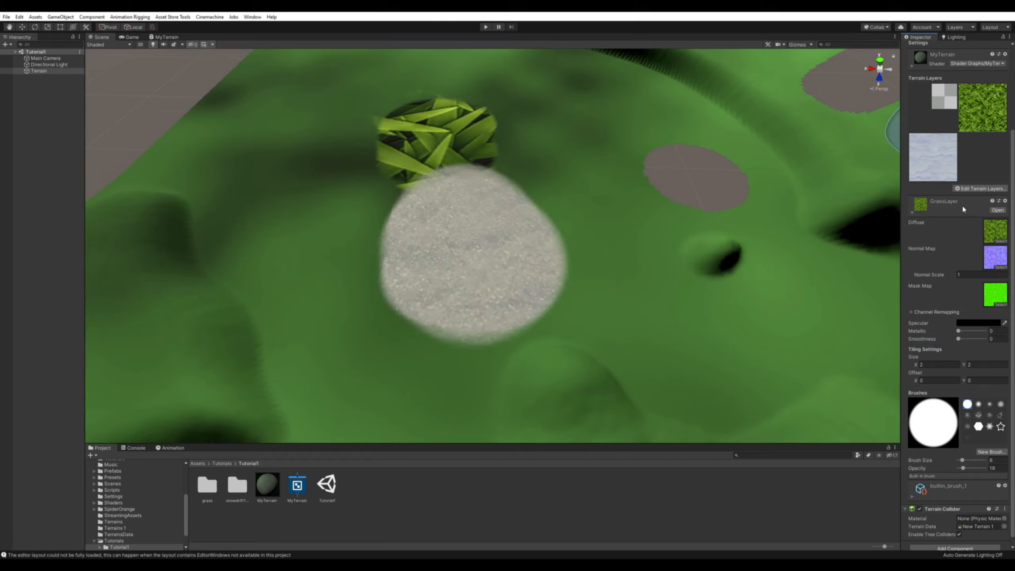
click(958, 339)
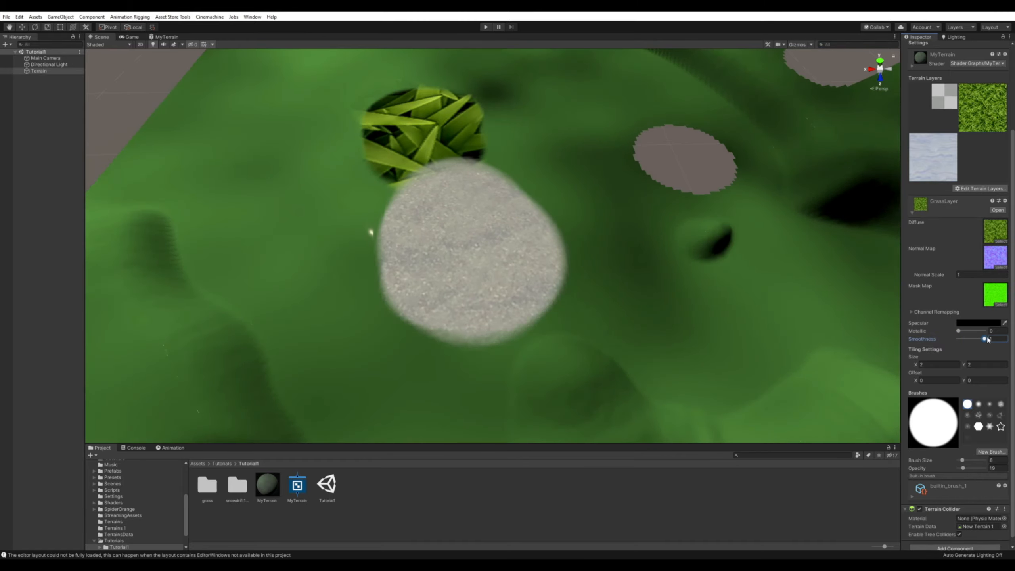
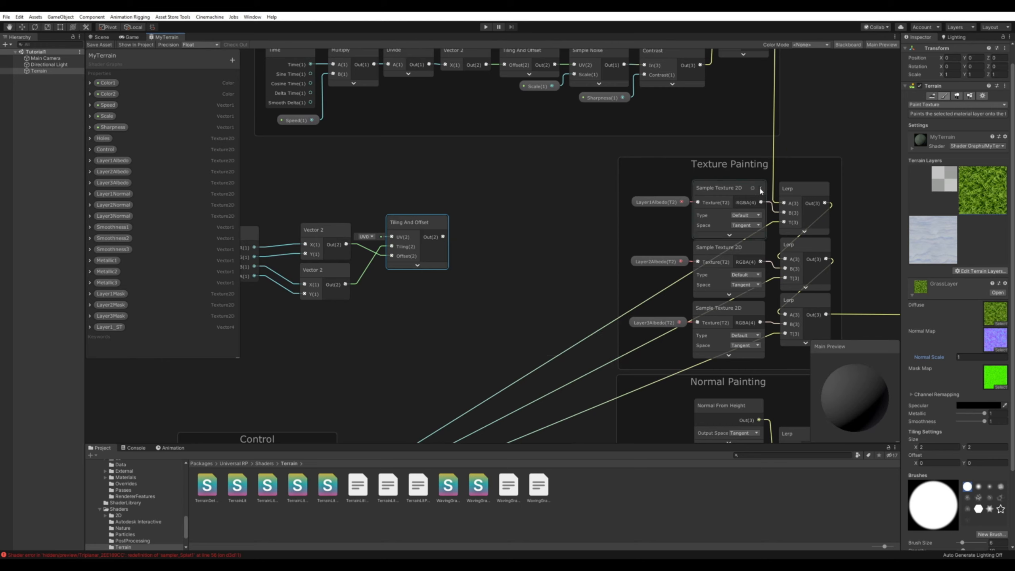
Expand the Layer1Albedo Sample Texture 2D node and connect the Tiling And Offset output to its UV input.
click(761, 189)
click(648, 204)
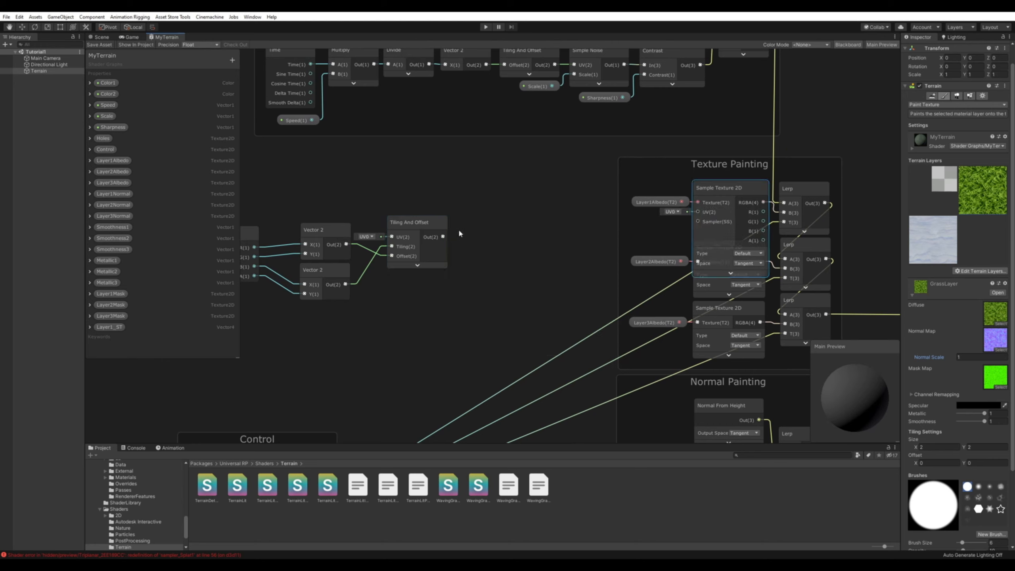
click(443, 237)
drag(443, 238, 699, 213)
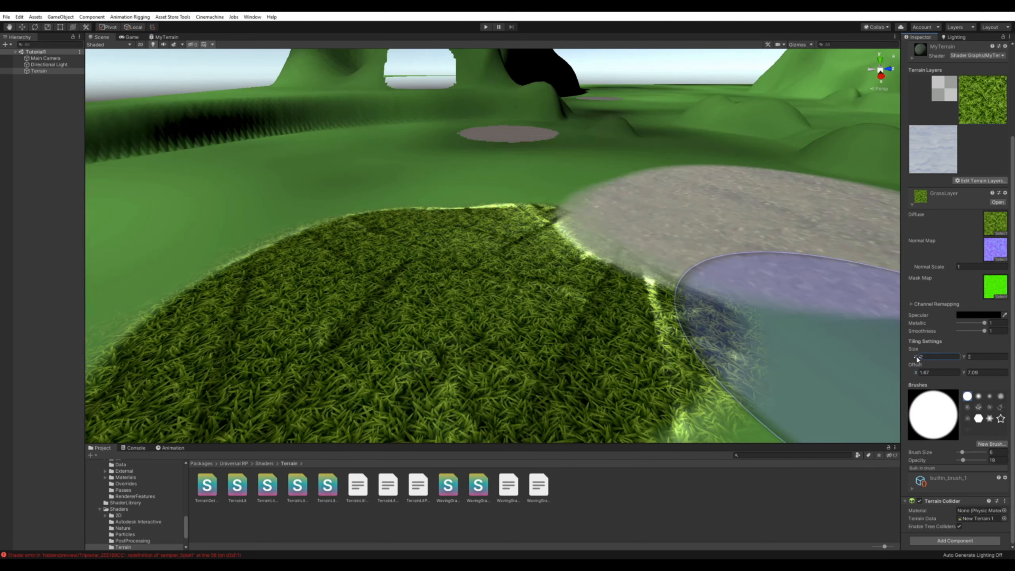
Insert a Divide node dividing 1 by the upper Vector 2's output, and connect its result to the Tiling And Offset node's Tiling input.
mouse_move(916, 359)
mouse_down()
mouse_move(1001, 372)
mouse_move(929, 365)
mouse_up()
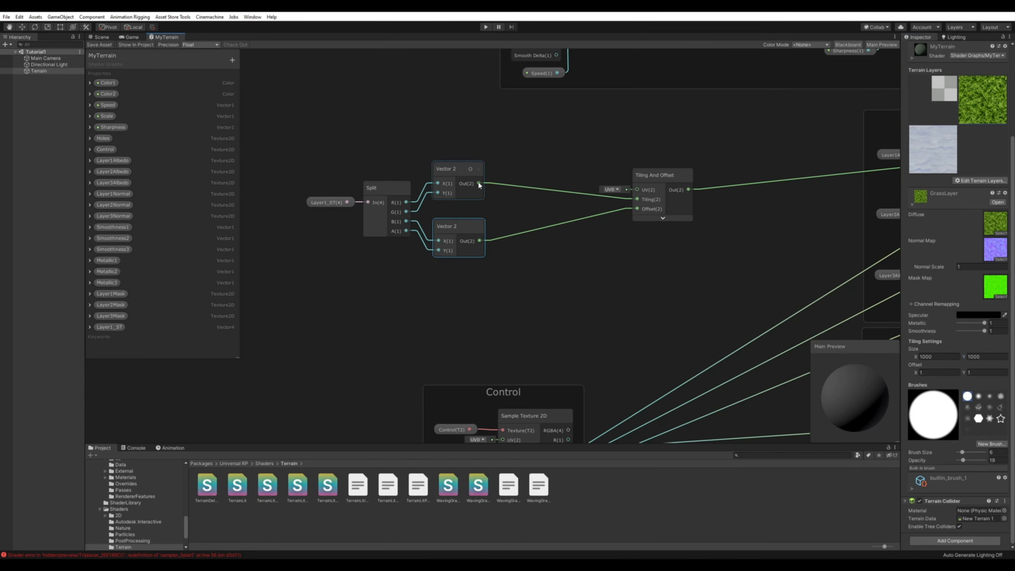
drag(479, 183, 526, 171)
drag(486, 199, 485, 193)
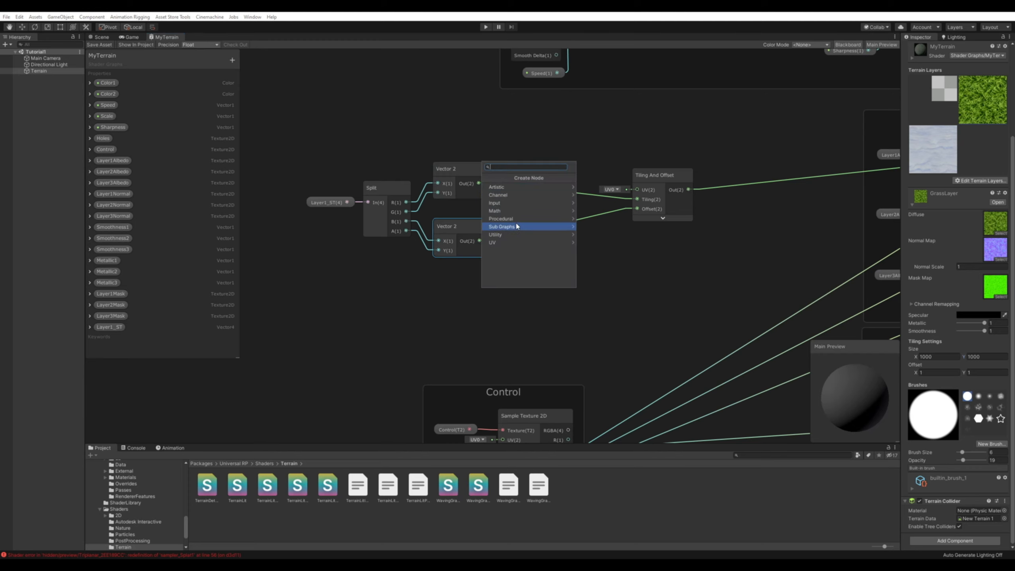
text(divide)
key(Return)
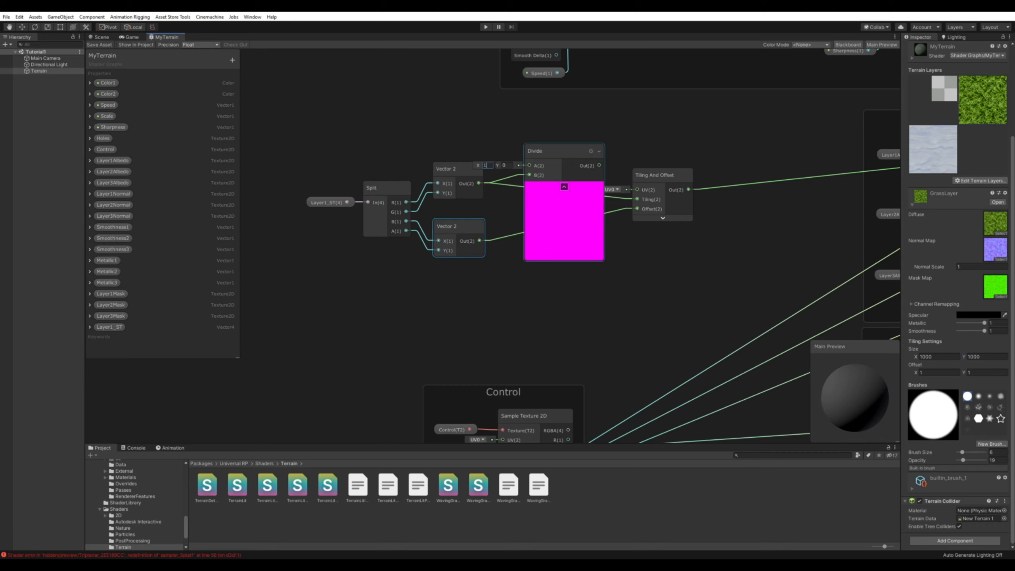
key(Tab)
text(1)
click(565, 187)
drag(571, 166, 638, 201)
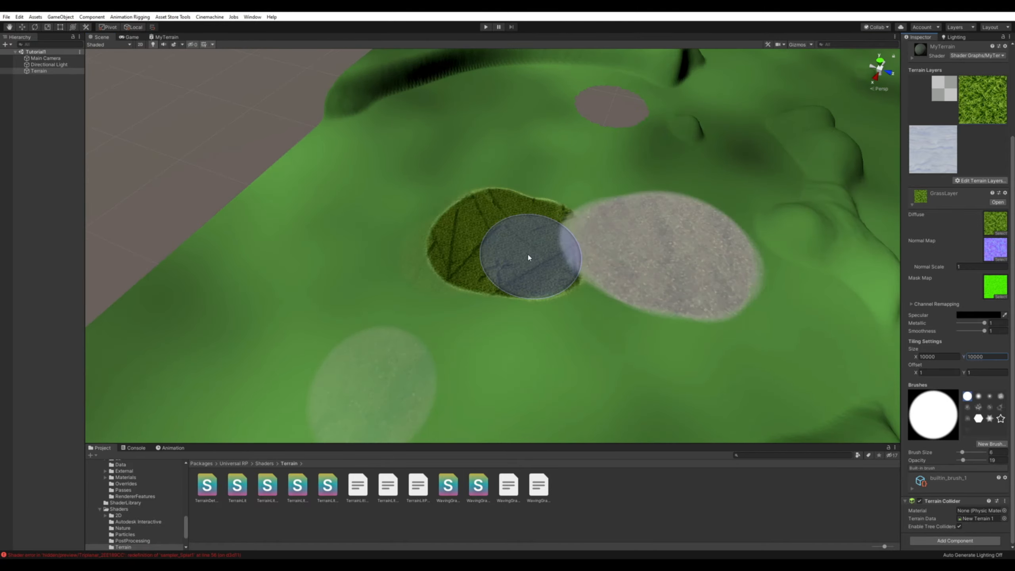
Examine the tiling of the painted grass texture on the terrain from several angles in the scene.
mouse_move(528, 257)
alt+right_down()
mouse_move(848, 235)
mouse_move(744, 264)
mouse_move(727, 224)
mouse_move(682, 229)
alt+right_up()
alt+drag(682, 230, 593, 163)
mouse_move(673, 223)
alt+right_down()
mouse_move(762, 233)
mouse_move(684, 236)
alt+right_up()
alt+drag(684, 235, 723, 227)
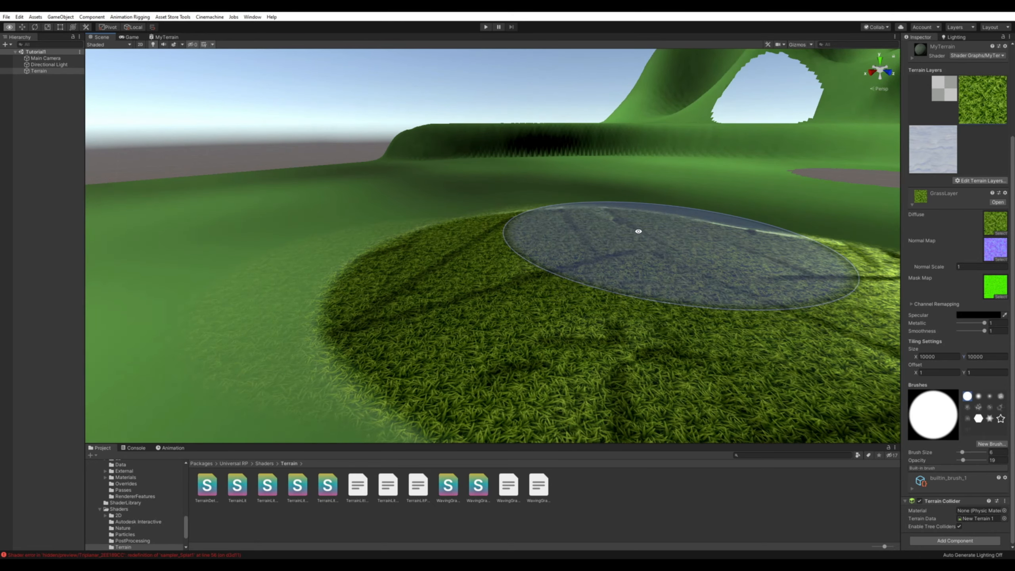
alt+drag(639, 230, 720, 219)
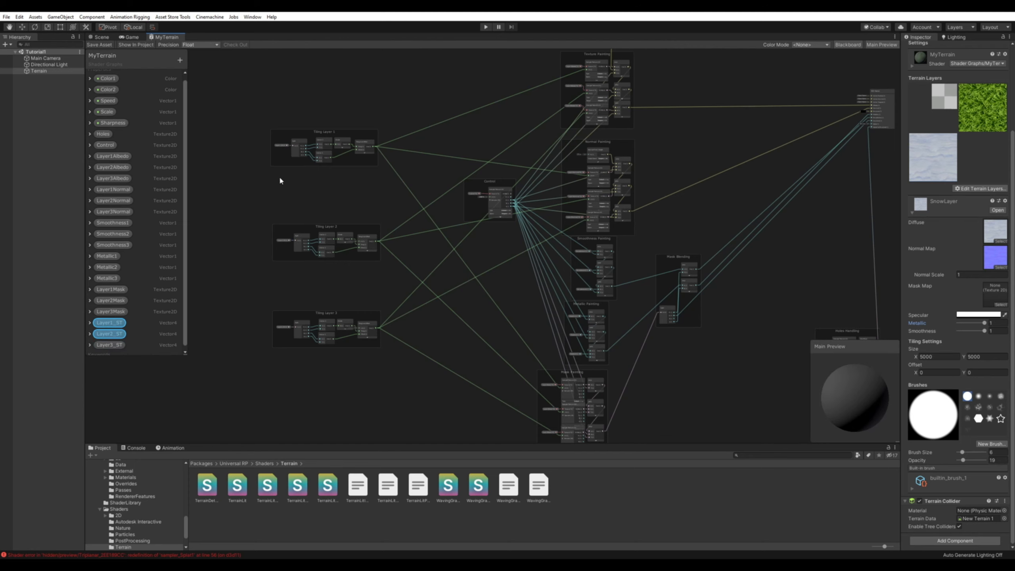
Examine the Tiling Layer 1 and Tiling Layer 2 groups and their connections to the UV inputs in Texture Painting.
scroll(280, 181, up, 6)
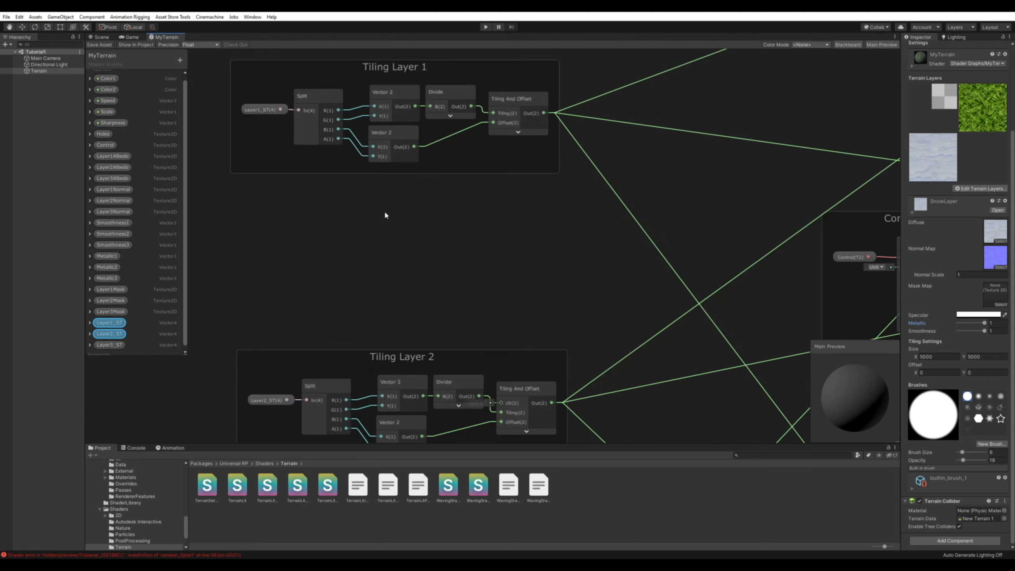
middle_drag(386, 216, 443, 259)
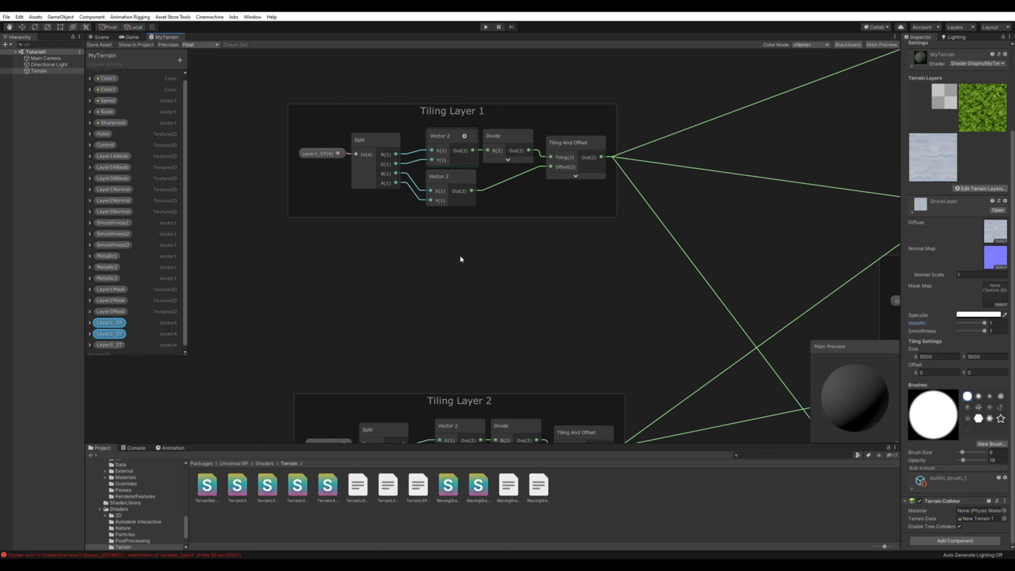
middle_drag(460, 256, 396, 289)
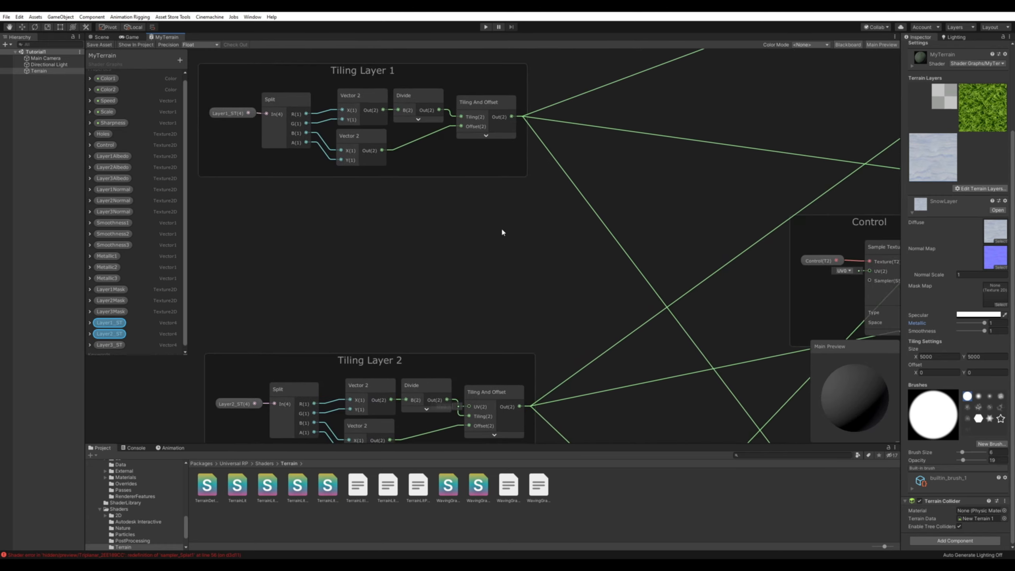
scroll(496, 272, down, 4)
mouse_move(570, 275)
middle_down()
mouse_move(514, 288)
mouse_move(362, 369)
middle_up()
scroll(563, 249, up, 4)
middle_drag(600, 225, 460, 290)
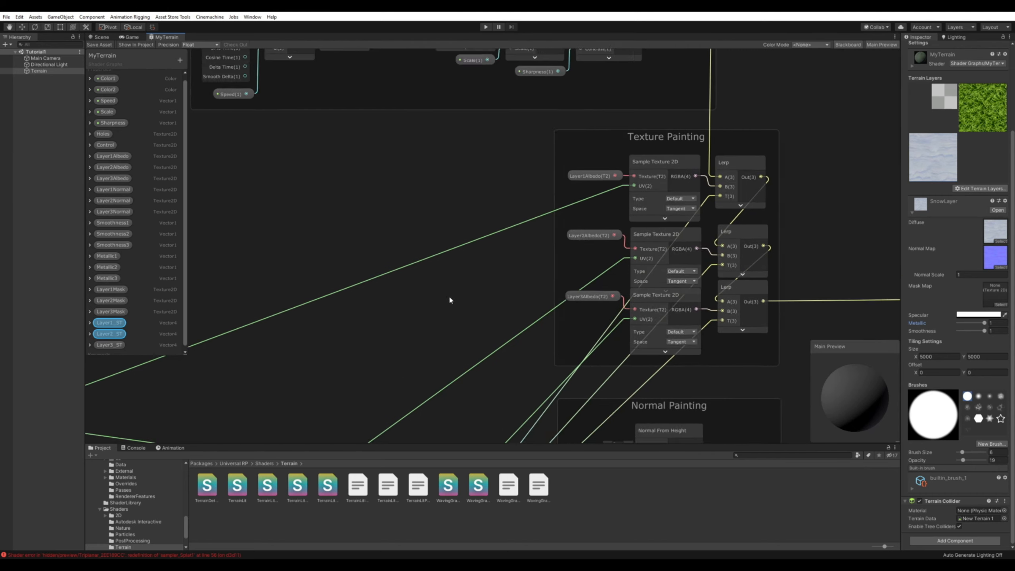
click(549, 210)
click(390, 339)
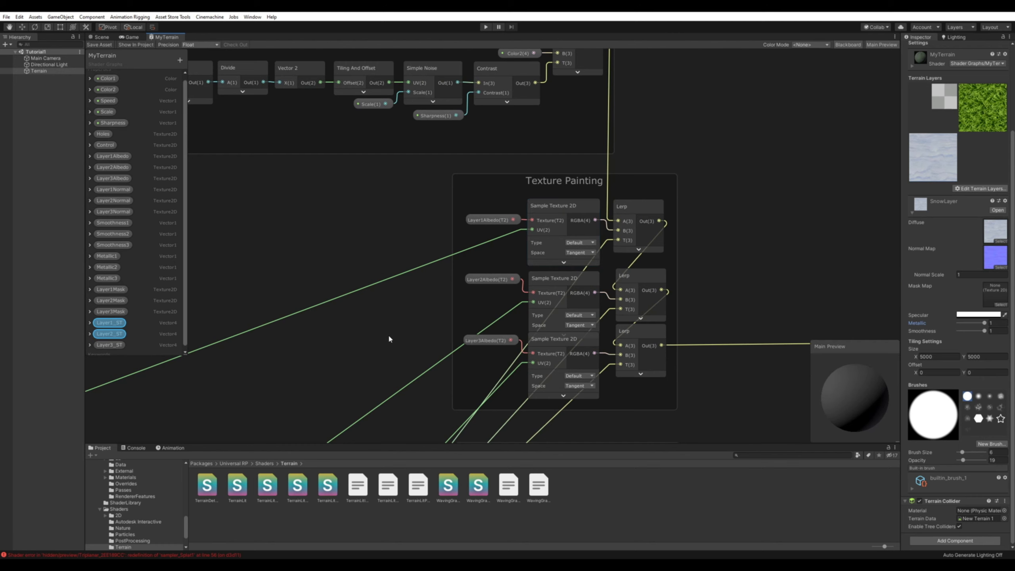
Trace the tiling connections through the Normal Painting and Mask Painting groups and back to the Tiling Layer 3 group.
scroll(357, 371, down, 4)
middle_drag(313, 356, 410, 250)
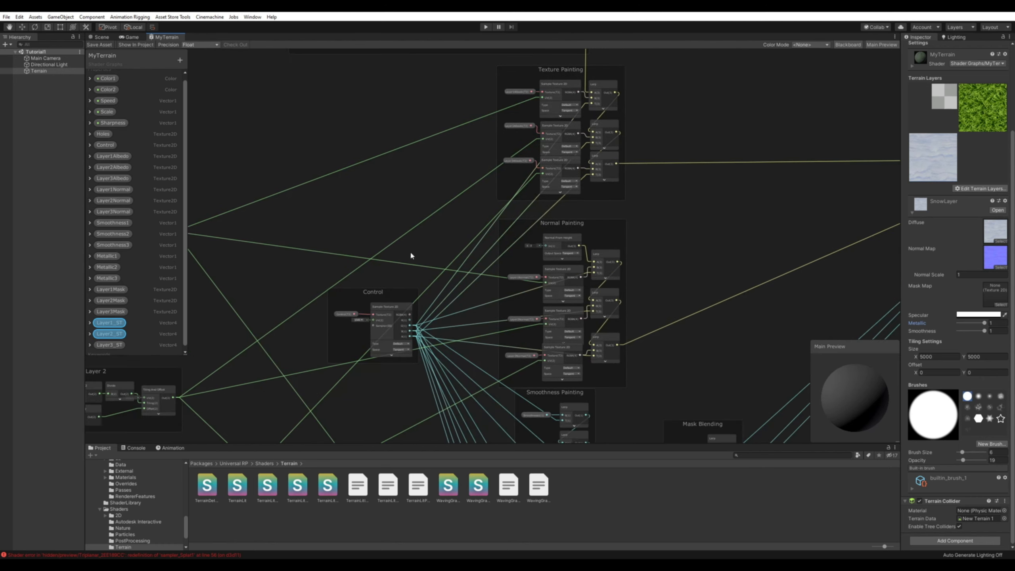
mouse_move(427, 213)
middle_down()
mouse_move(391, 236)
mouse_move(390, 82)
middle_up()
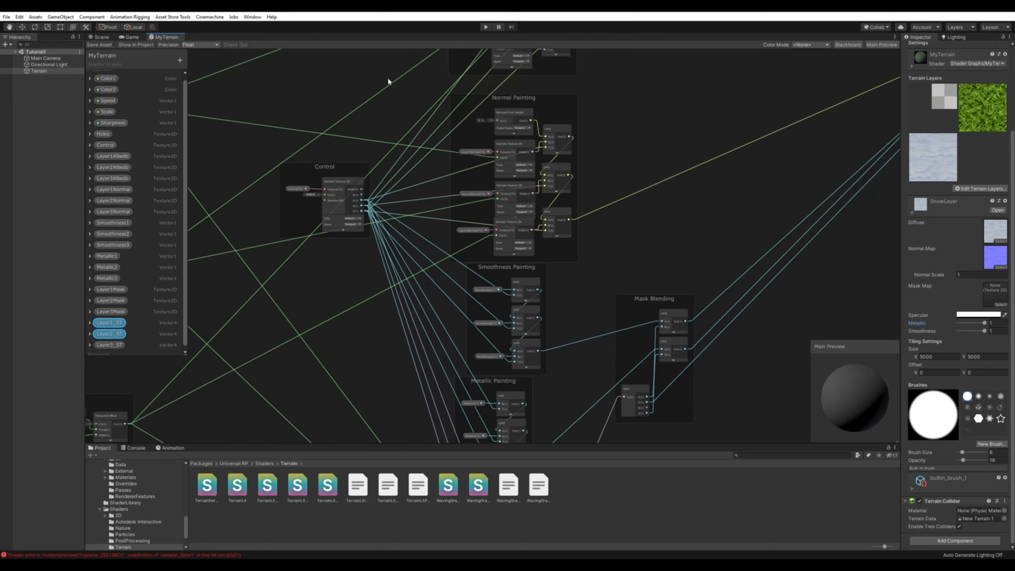
middle_drag(564, 344, 558, 141)
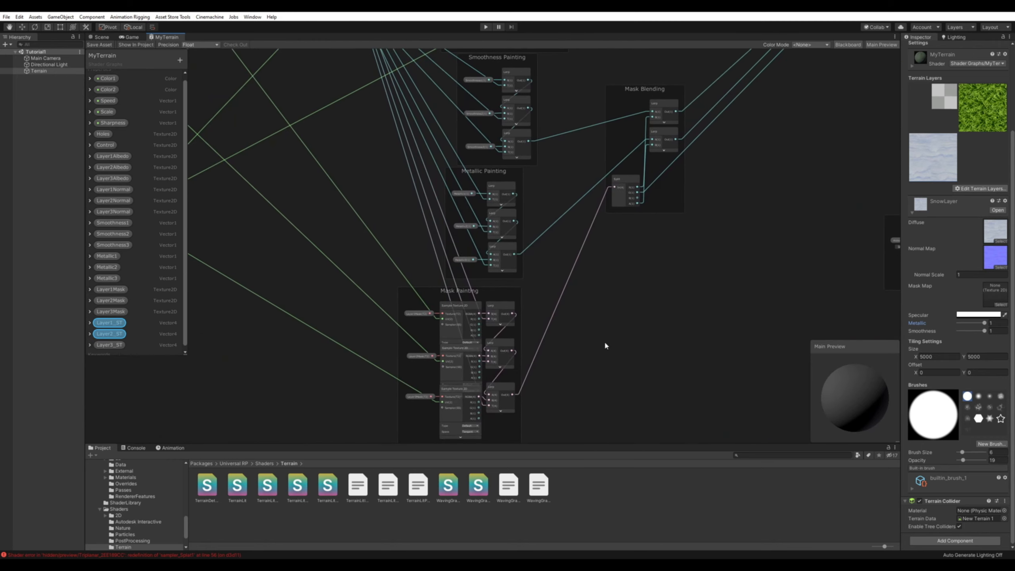
middle_drag(630, 308, 631, 256)
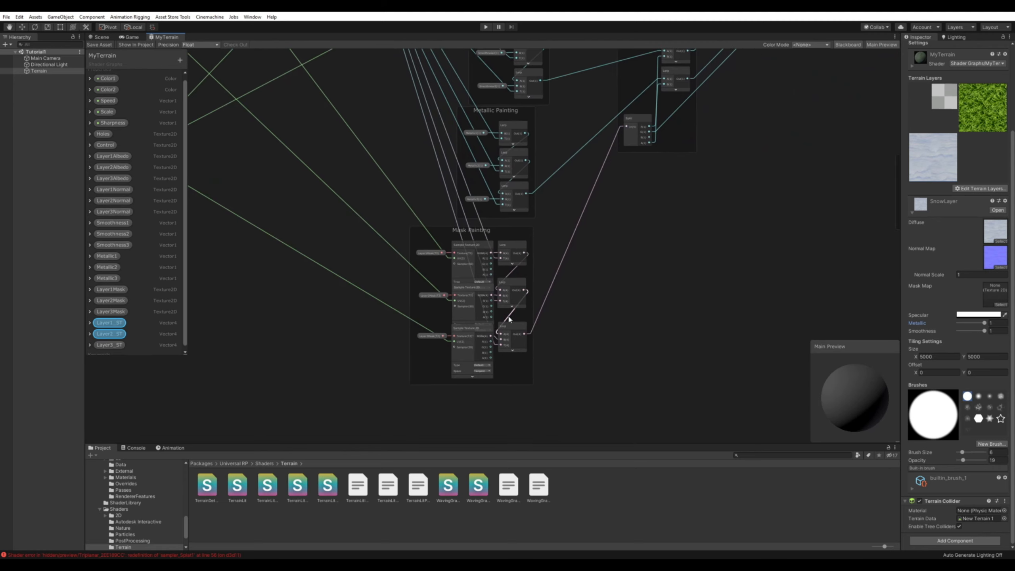
middle_drag(324, 221, 703, 347)
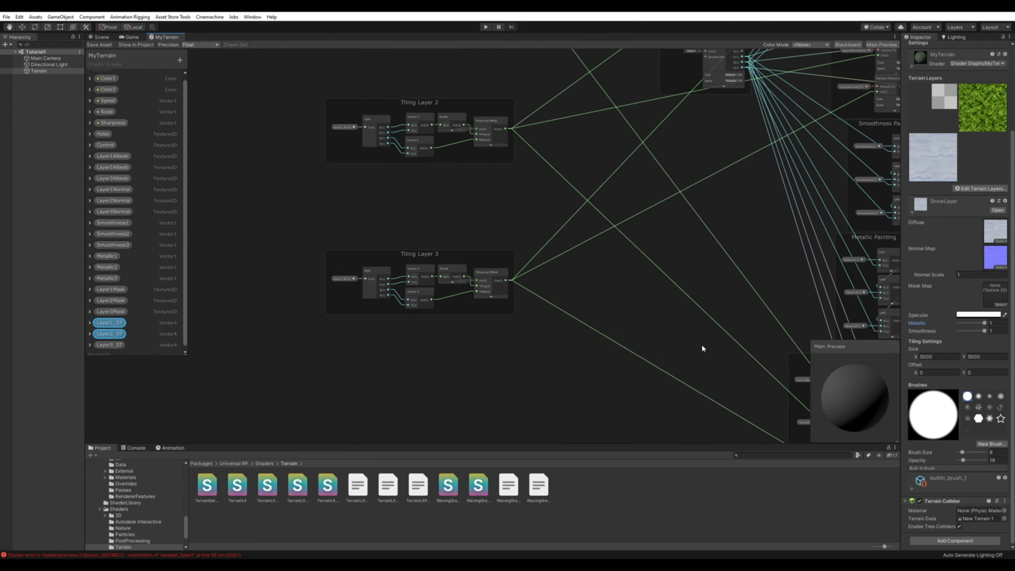
In the scene, select the GrassLayer terrain layer, set its smoothness to 1, and inspect the grass up close.
click(99, 36)
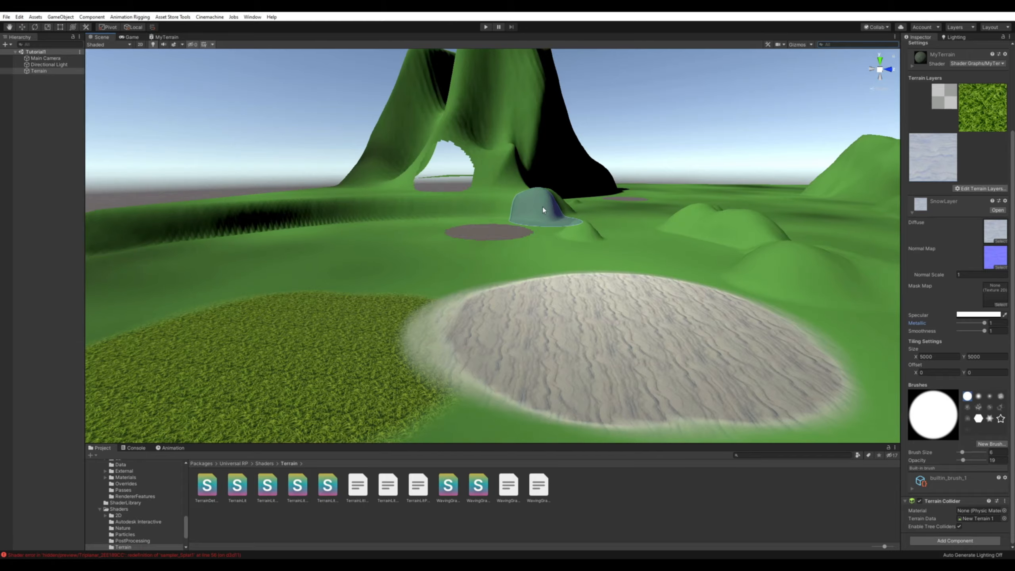
alt+drag(520, 322, 611, 257)
right_drag(612, 255, 604, 298)
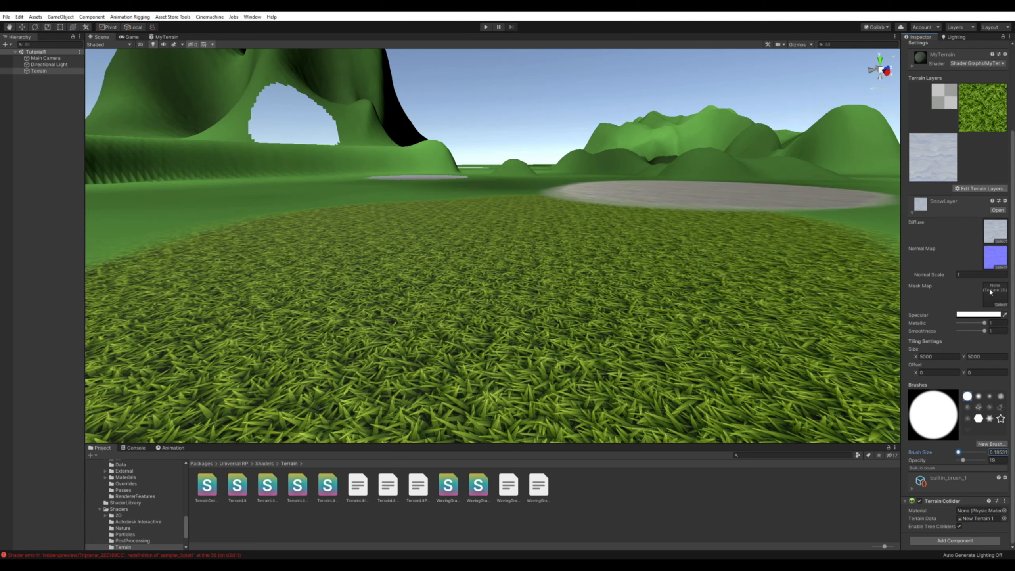
click(996, 108)
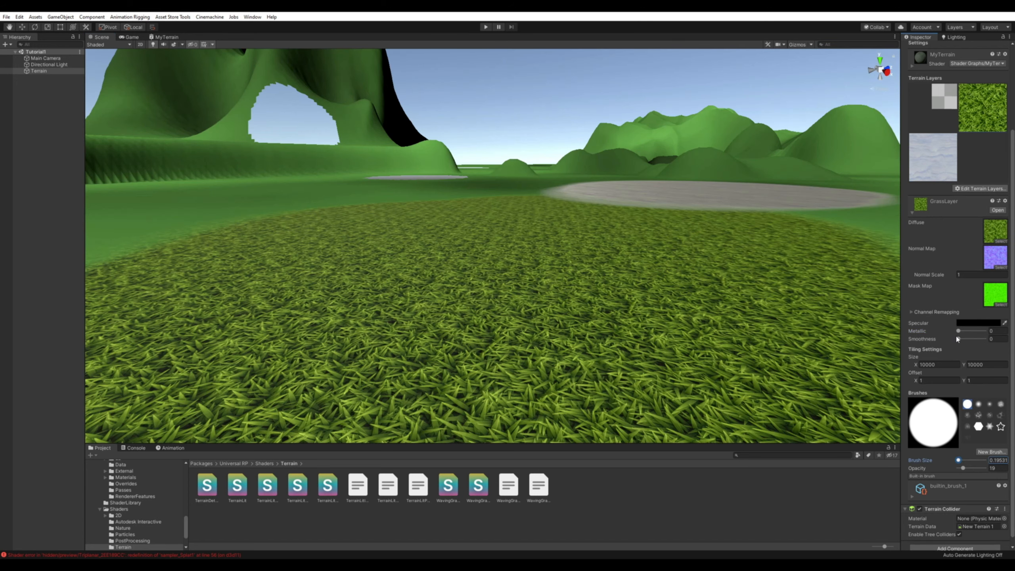
drag(958, 339, 985, 339)
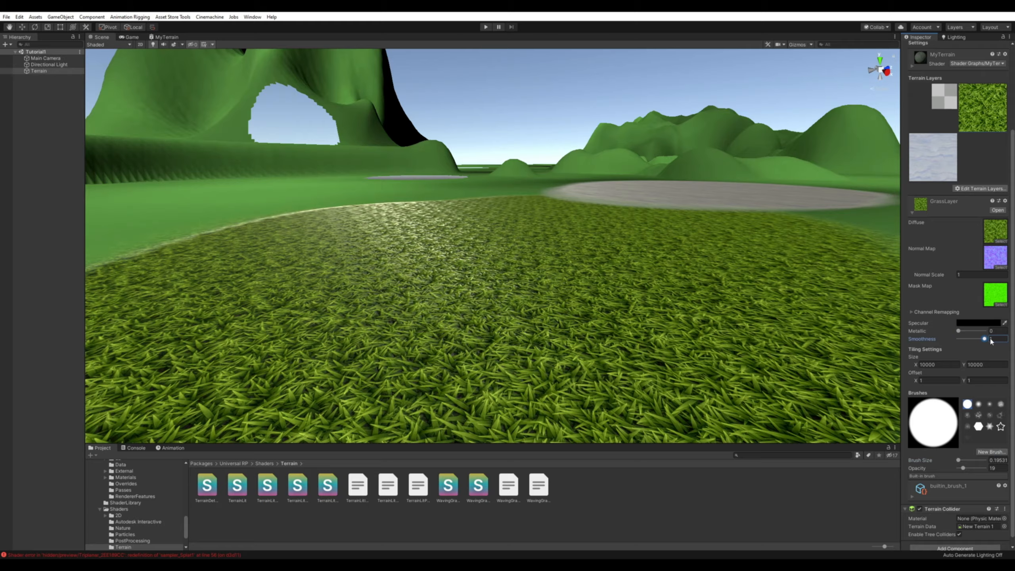
alt+drag(722, 280, 673, 295)
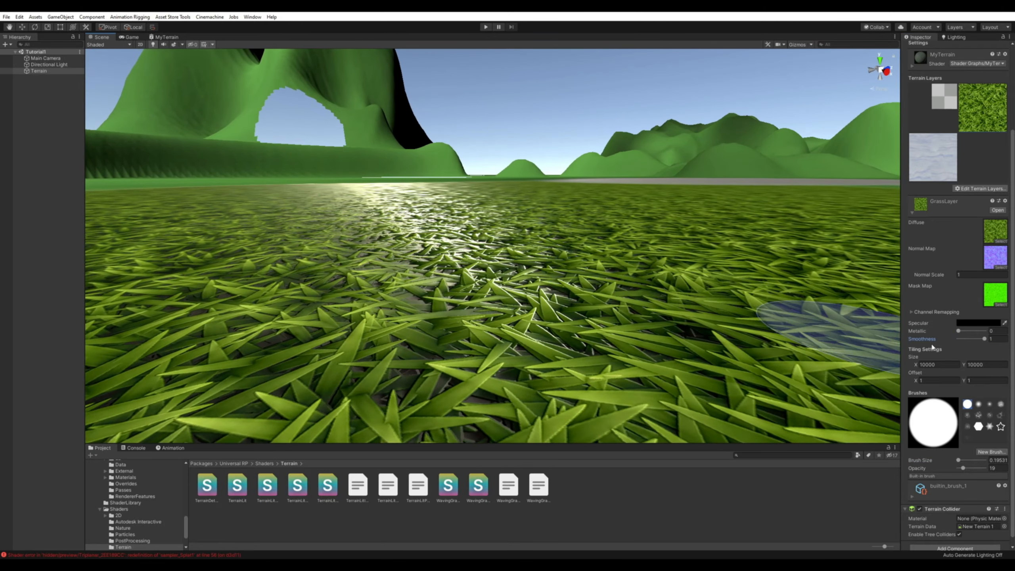
mouse_move(627, 240)
alt+mouse_down()
mouse_move(594, 227)
mouse_move(599, 291)
mouse_move(612, 242)
alt+mouse_up()
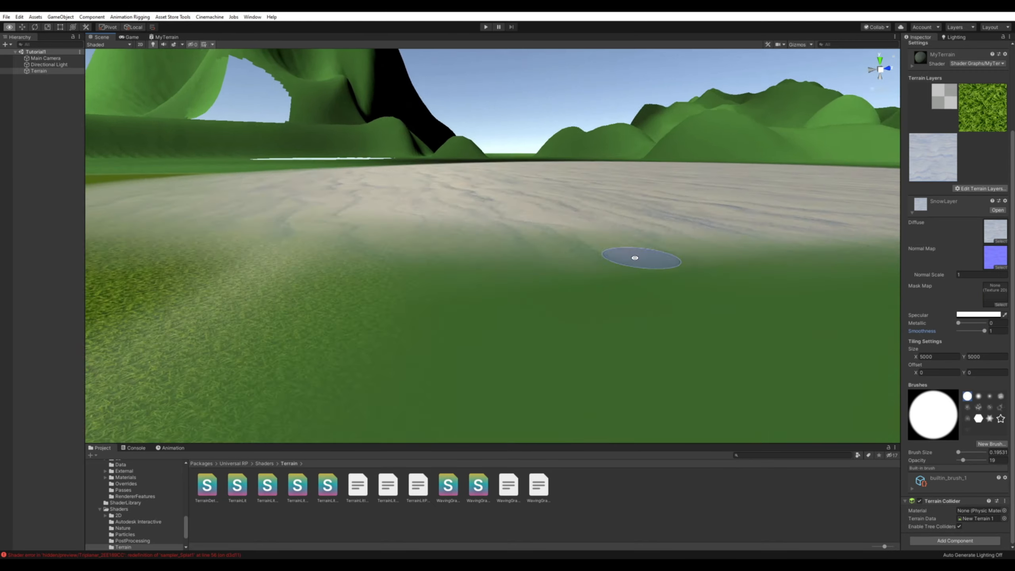
Examine the painted SnowLayer area's surface and reflections up close in the scene.
scroll(624, 258, up, 3)
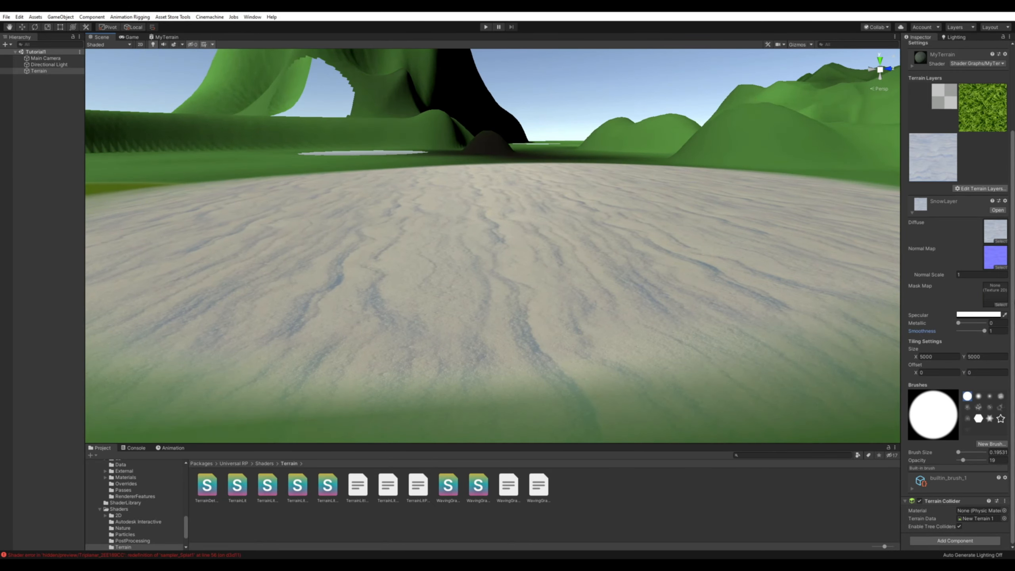
mouse_move(626, 260)
alt+mouse_down()
mouse_move(542, 266)
mouse_move(637, 260)
mouse_move(617, 262)
alt+mouse_up()
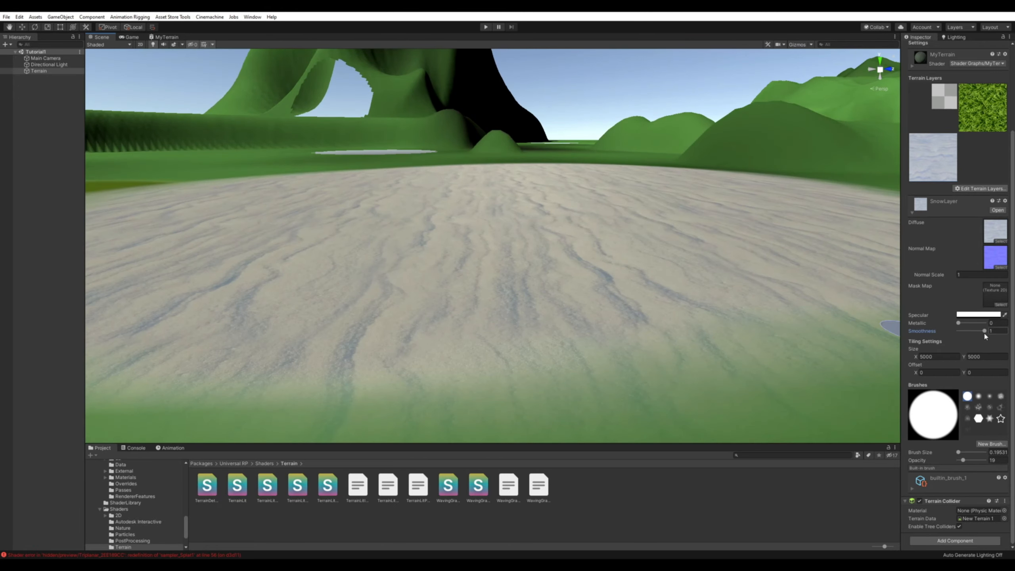
alt+drag(594, 265, 506, 249)
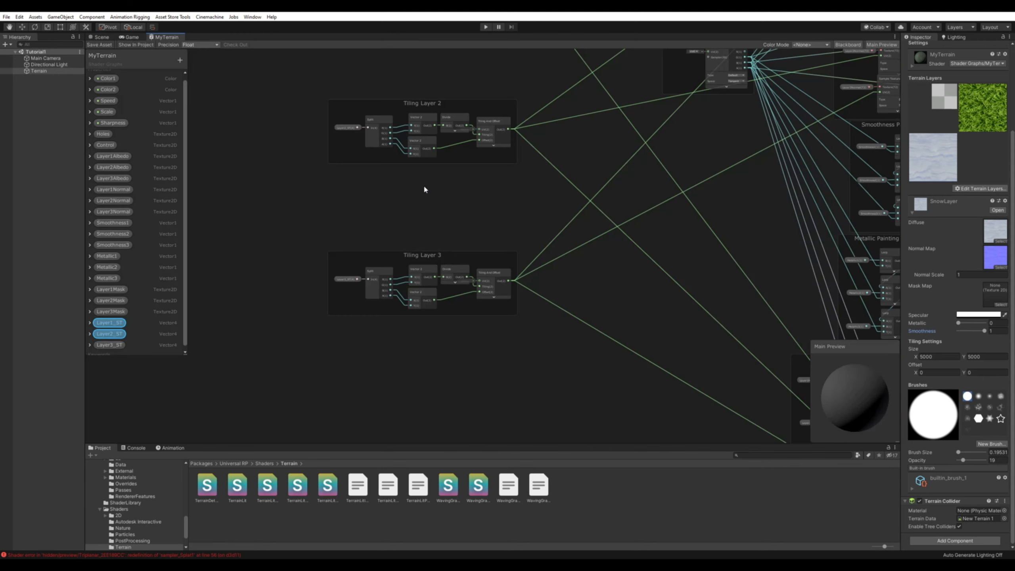
Switch to Visual Studio and highlight the _LayerHasMask declaration line in TerrainLitInput.hlsl.
key(alt+Tab)
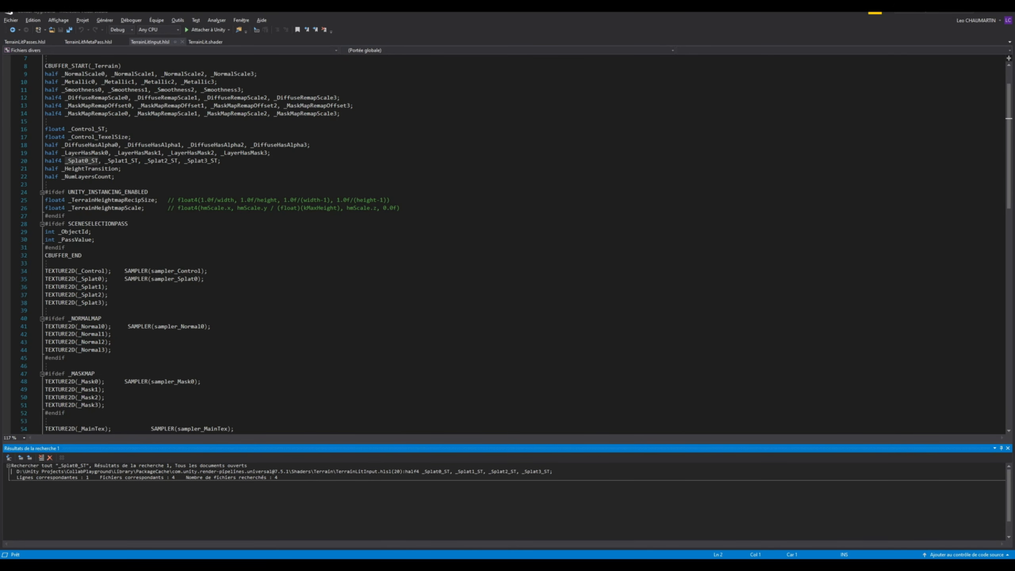
drag(272, 154, 46, 154)
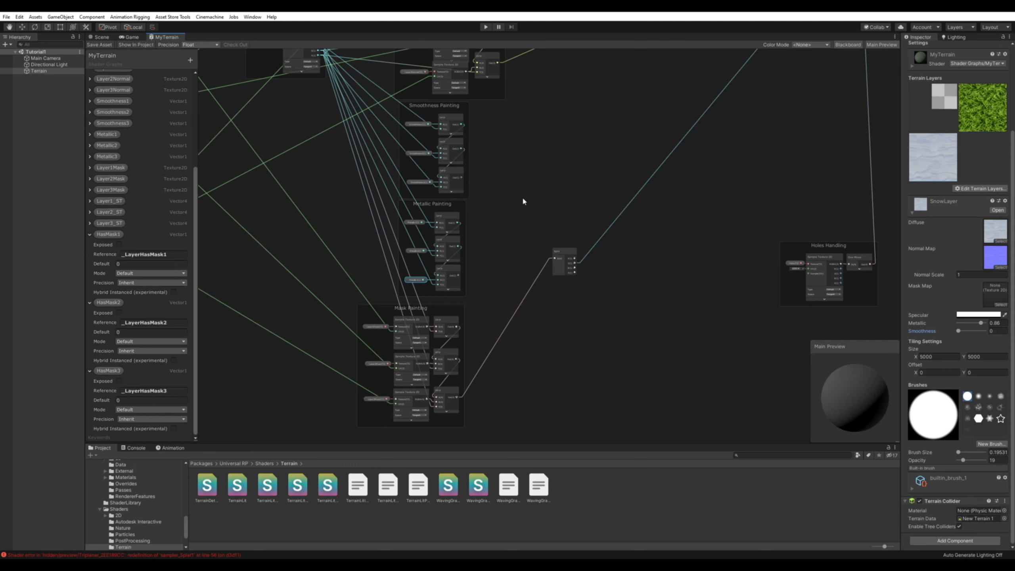
Examine the Smoothness Painting and Metallic Painting groups and the Split node fed by Mask Painting in the MyTerrain graph.
middle_drag(498, 192, 571, 190)
scroll(498, 227, up, 2)
scroll(617, 228, up, 4)
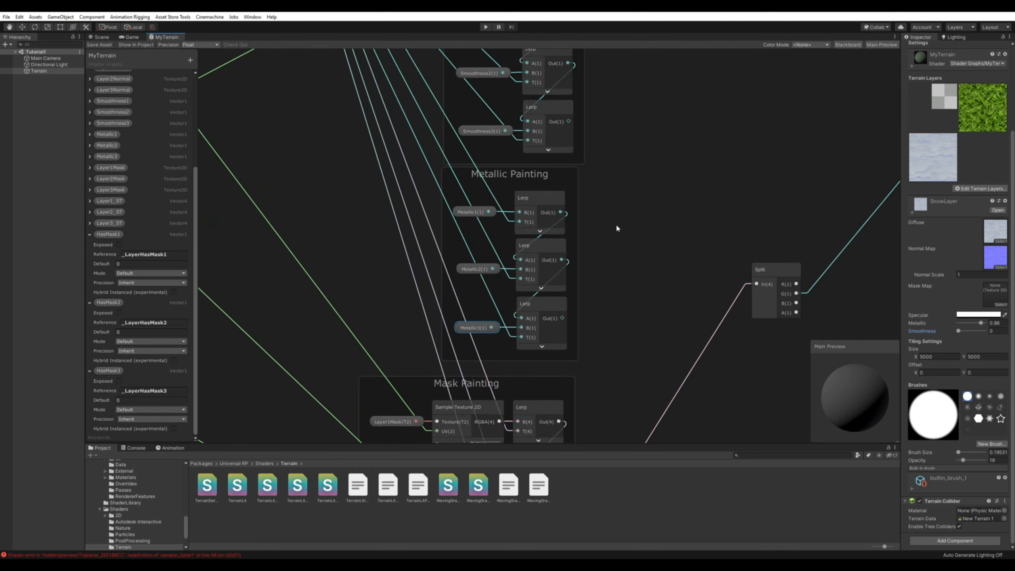
middle_drag(659, 200, 568, 222)
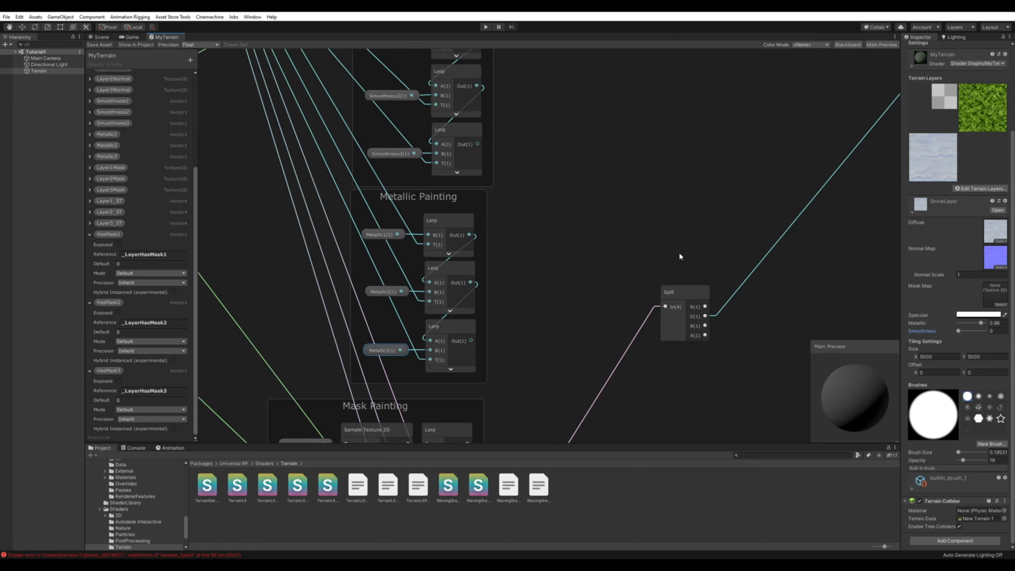
scroll(679, 251, down, 6)
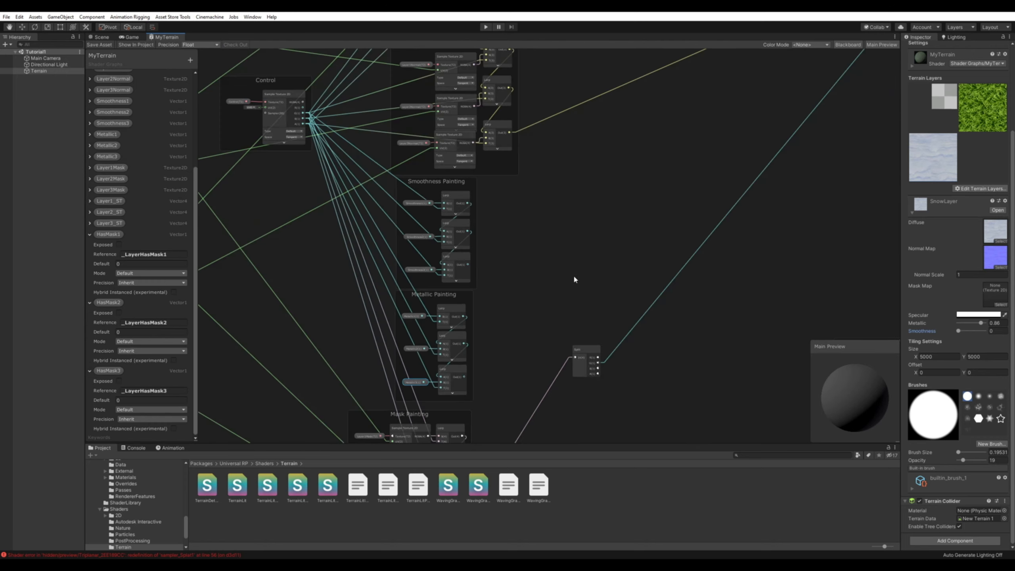
scroll(576, 276, up, 4)
mouse_move(558, 252)
middle_down()
mouse_move(631, 252)
mouse_move(655, 263)
middle_up()
scroll(660, 288, down, 3)
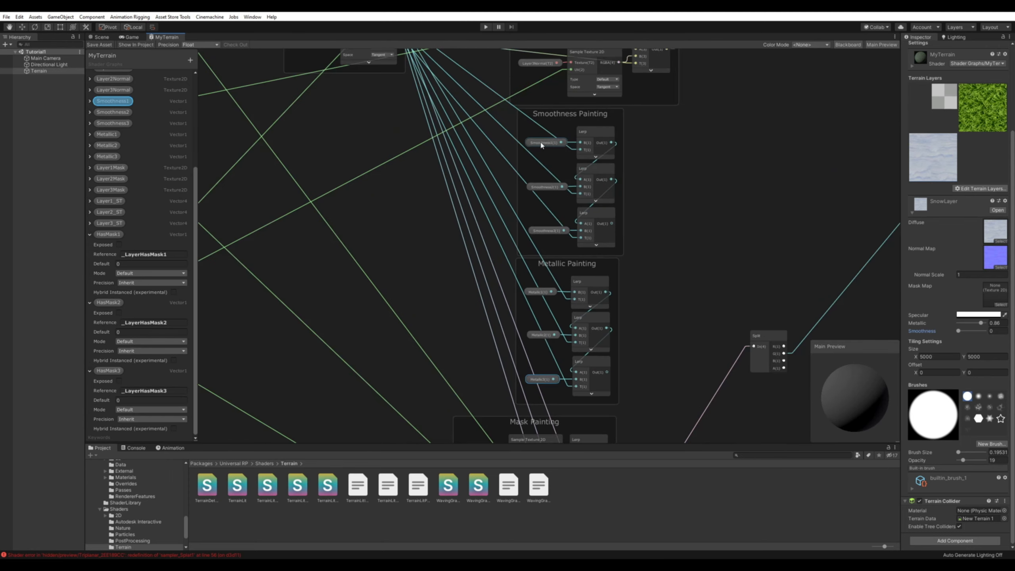
middle_drag(691, 314, 549, 253)
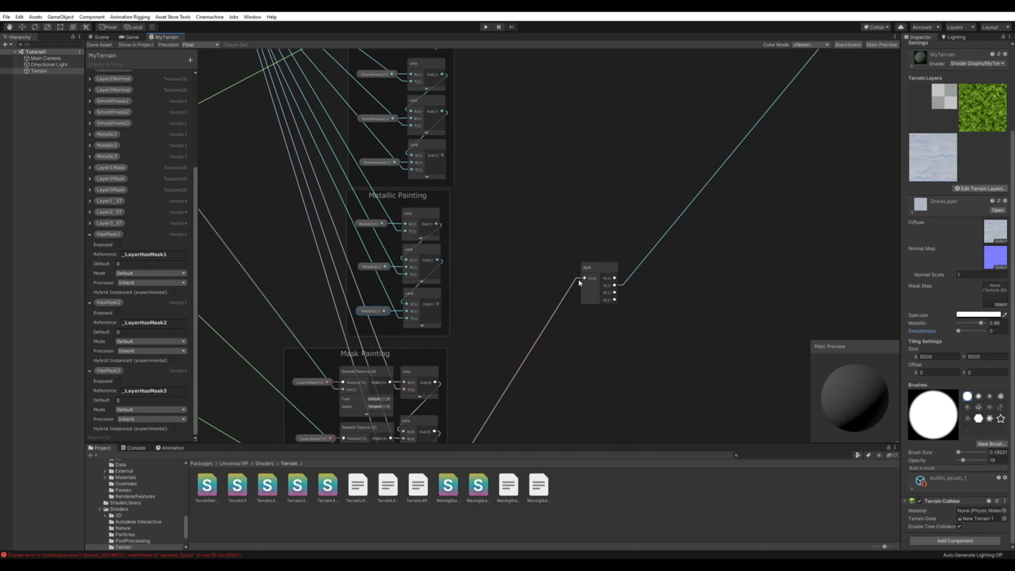
middle_drag(571, 205, 545, 237)
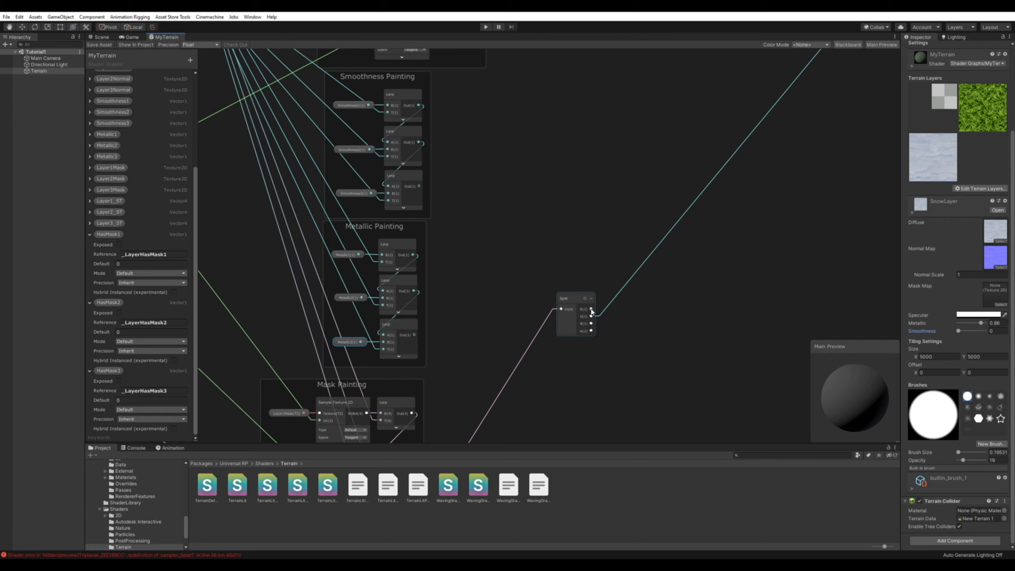
Create an Add node combining the final Metallic Painting Lerp with the mask Split's R output, and connect it to the master node's Metallic input.
drag(593, 311, 609, 169)
text(add)
key(Return)
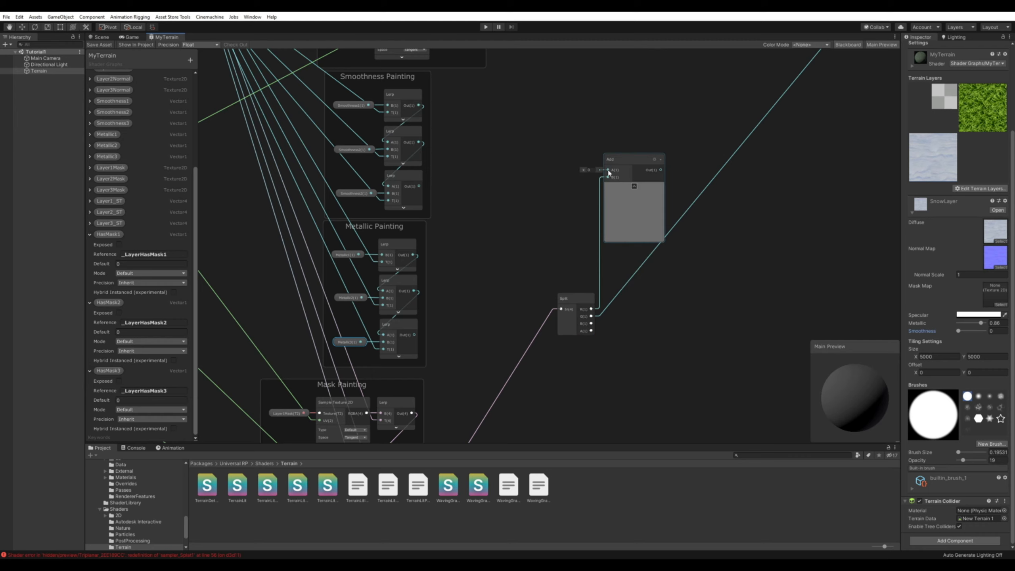
drag(608, 170, 415, 334)
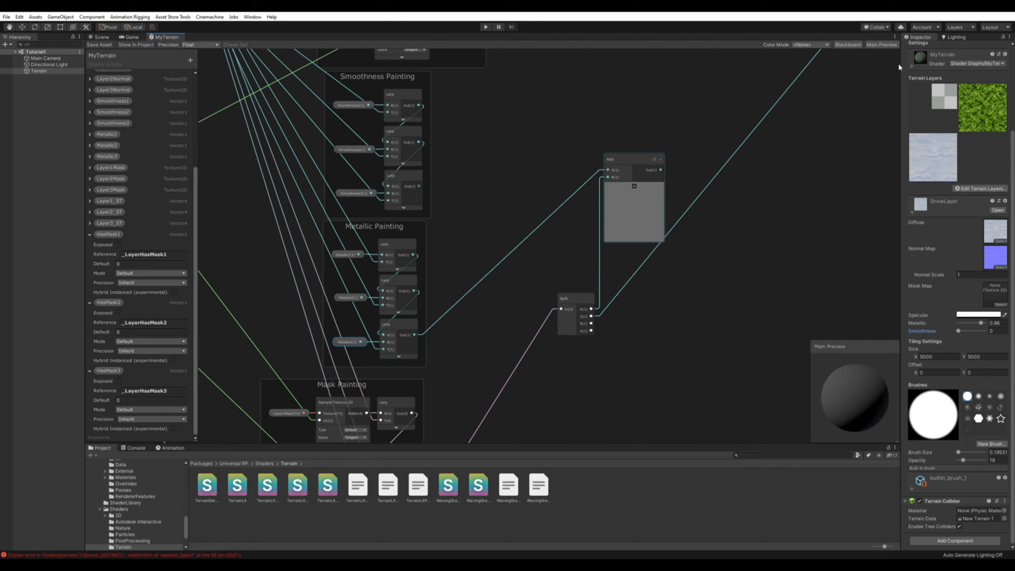
drag(661, 170, 852, 101)
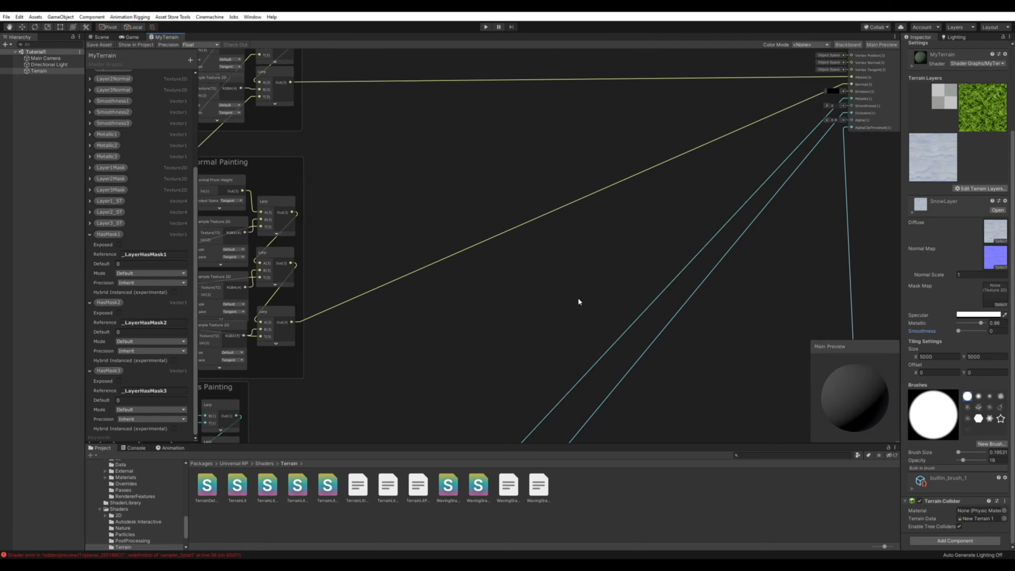
middle_drag(514, 362, 680, 146)
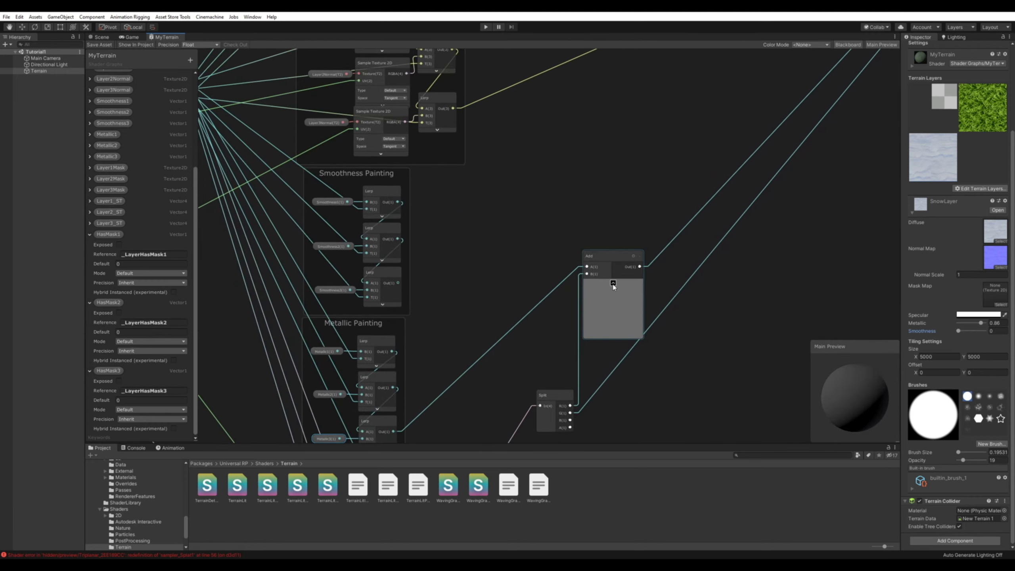
Collapse the metallic Add node's preview, and combine the final Smoothness Painting Lerp with the Split's A output in a second Add node feeding Smoothness.
click(612, 286)
drag(570, 428, 591, 316)
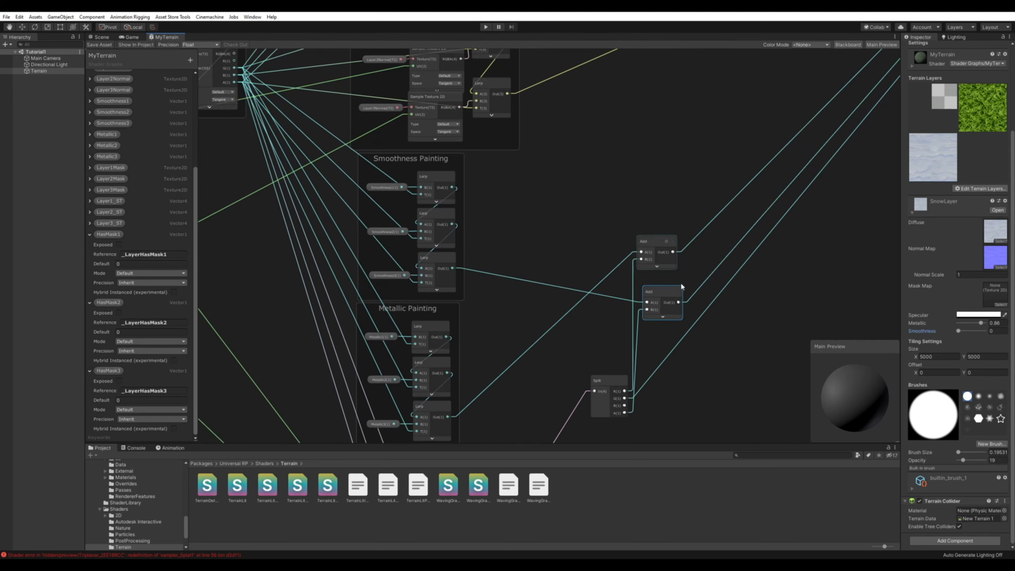
click(658, 296)
drag(658, 296, 653, 284)
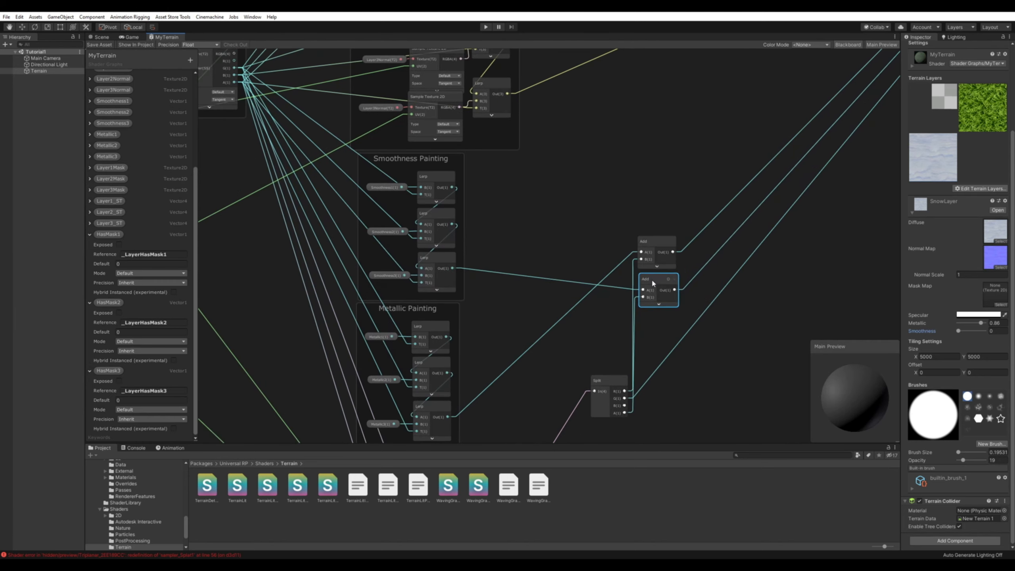
middle_drag(538, 247, 586, 206)
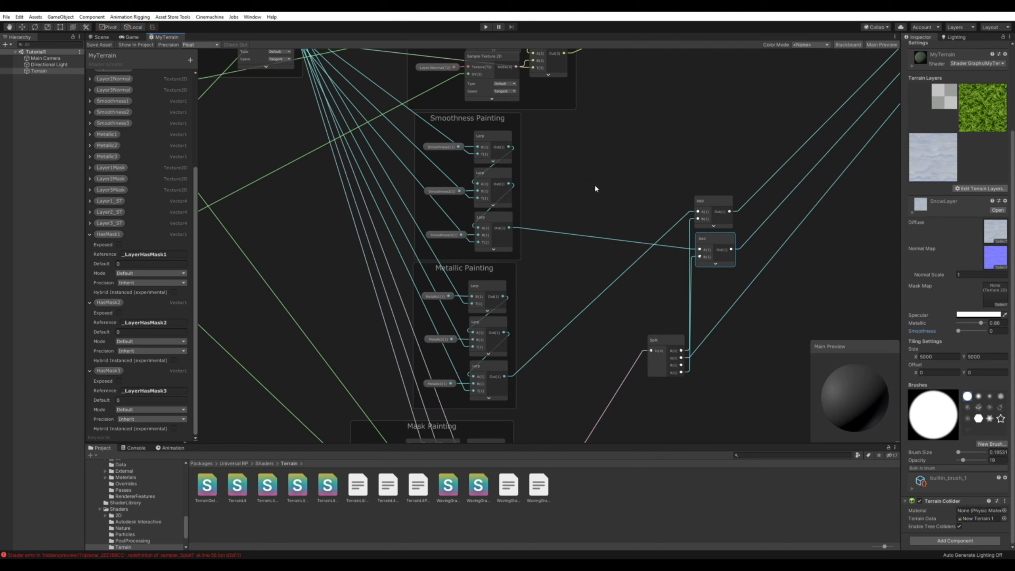
Examine the Smoothness property nodes and trace how the smoothness, metallic and mask painting groups feed the Split and Add nodes.
click(440, 146)
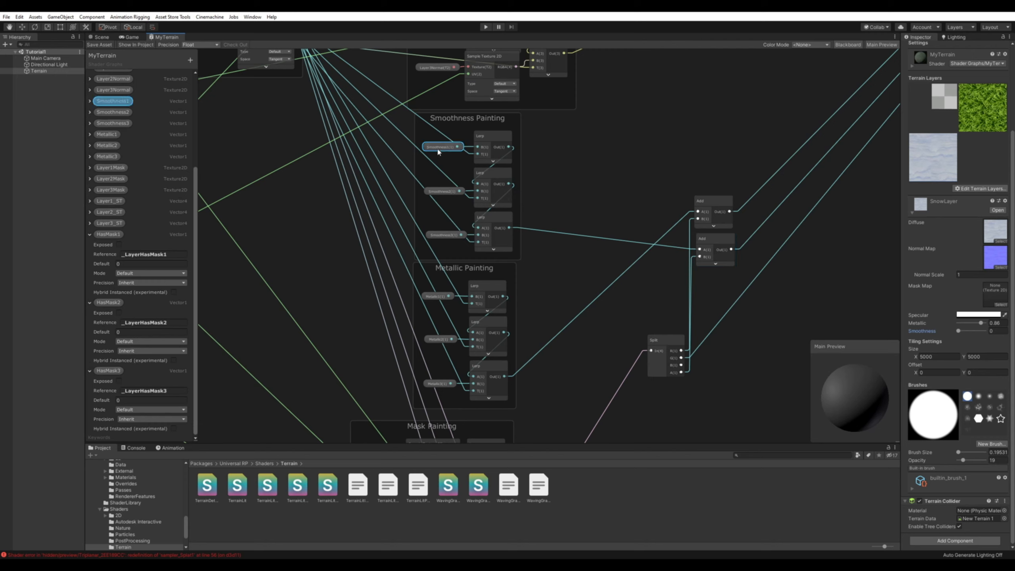
click(440, 193)
click(441, 235)
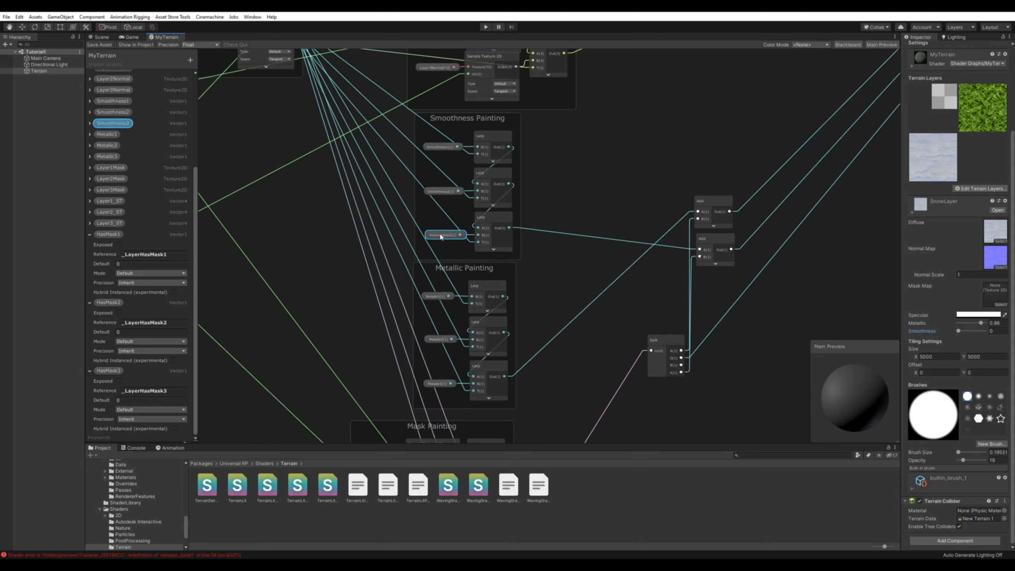
click(439, 191)
click(440, 147)
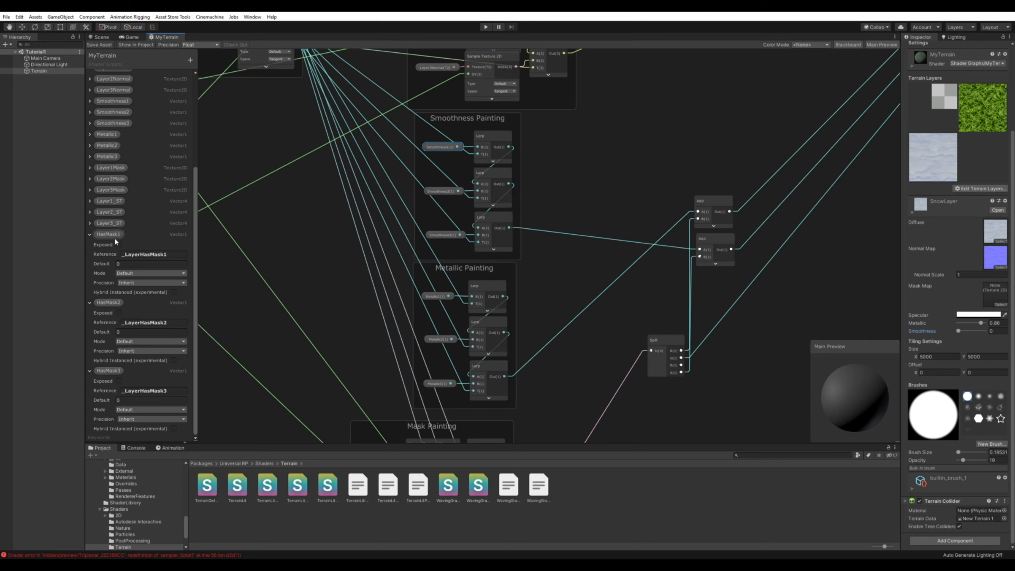
middle_drag(575, 192, 623, 168)
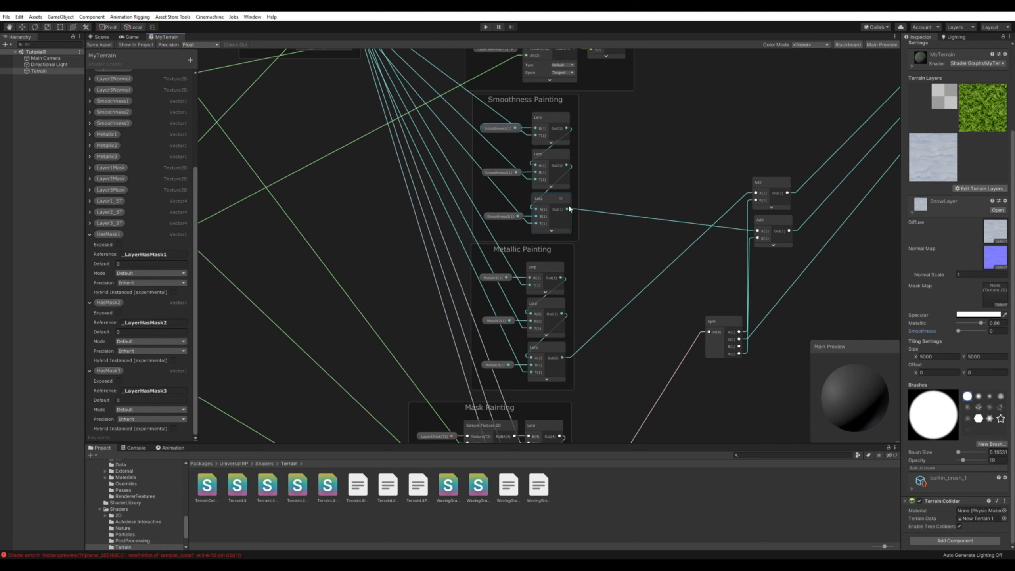
middle_drag(610, 349, 520, 222)
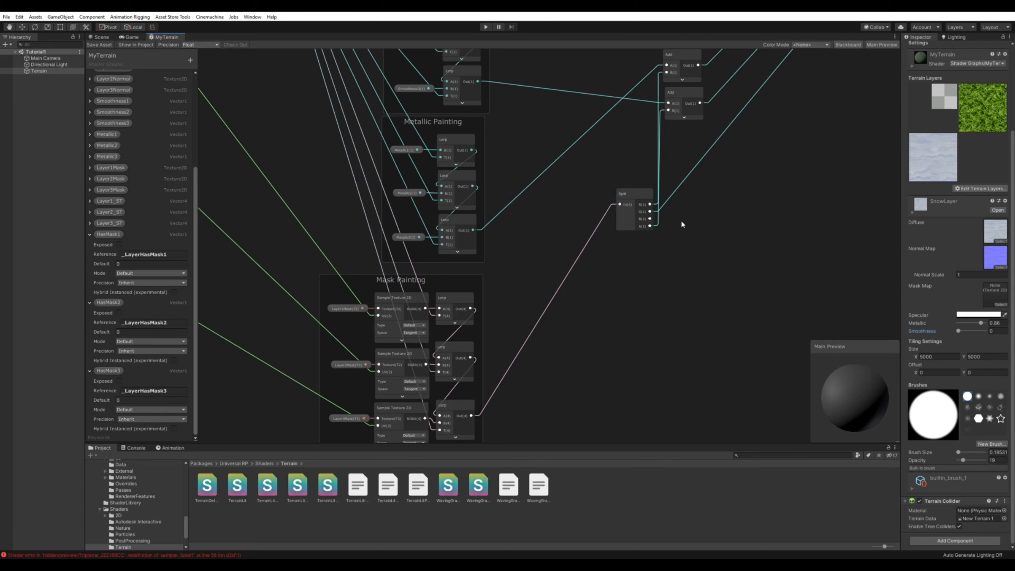
middle_drag(681, 219, 592, 340)
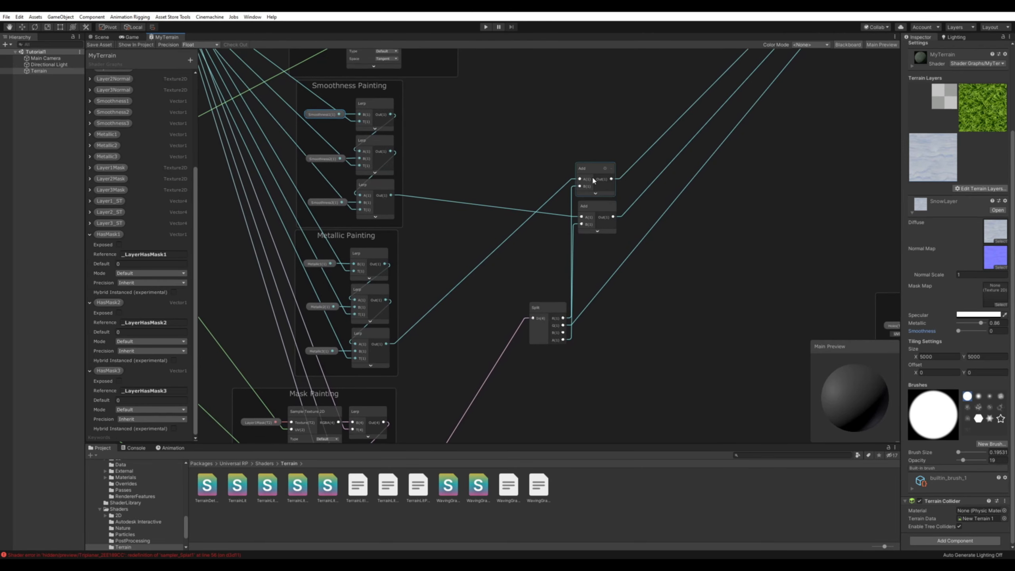
middle_drag(483, 184, 508, 165)
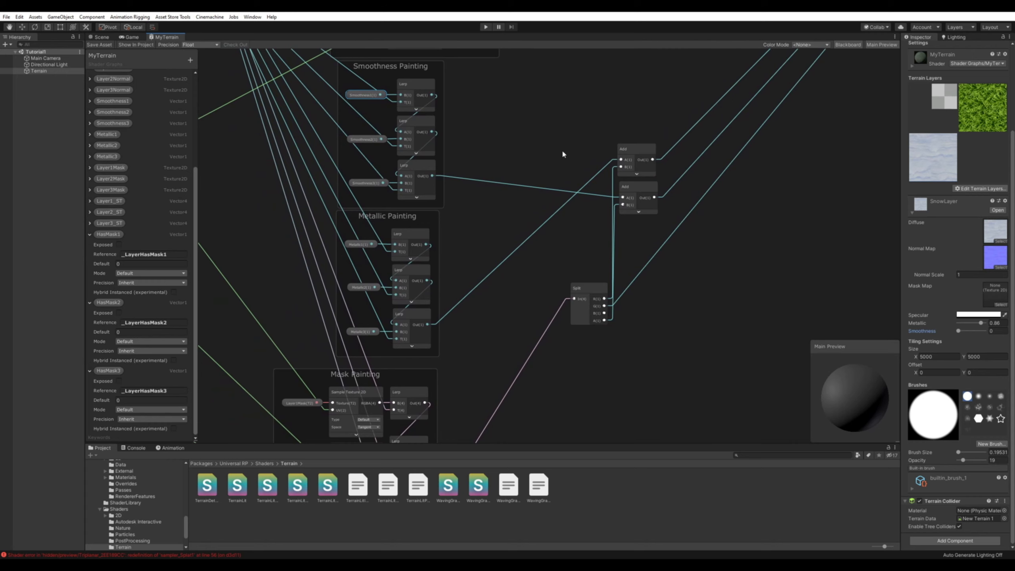
middle_drag(569, 130, 593, 52)
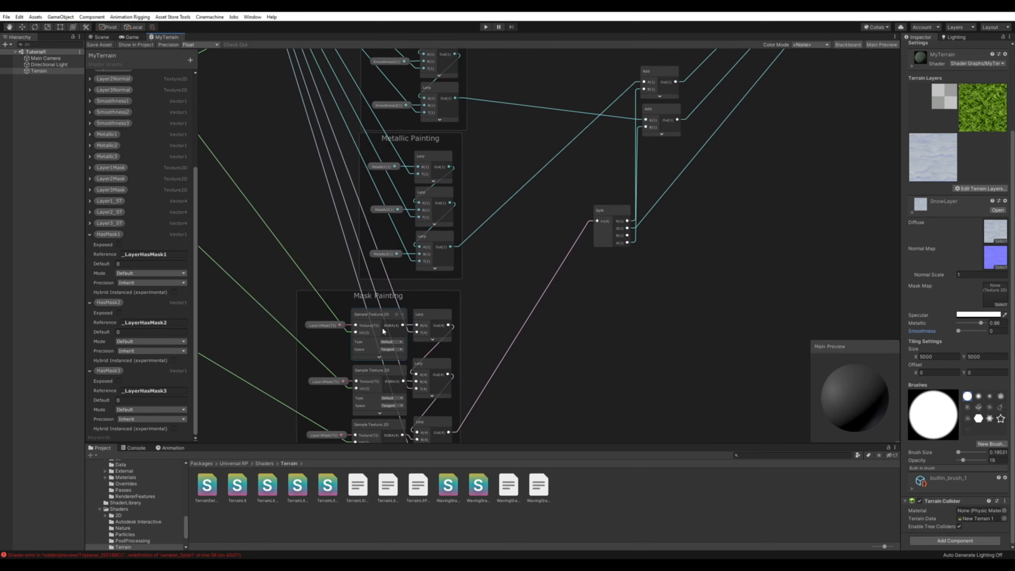
click(448, 315)
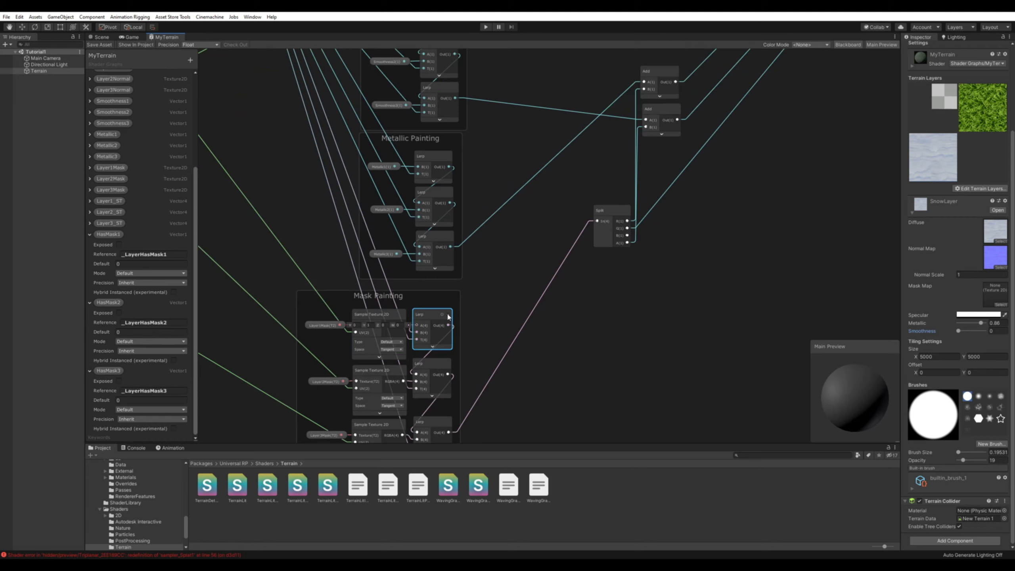
middle_drag(626, 282, 579, 381)
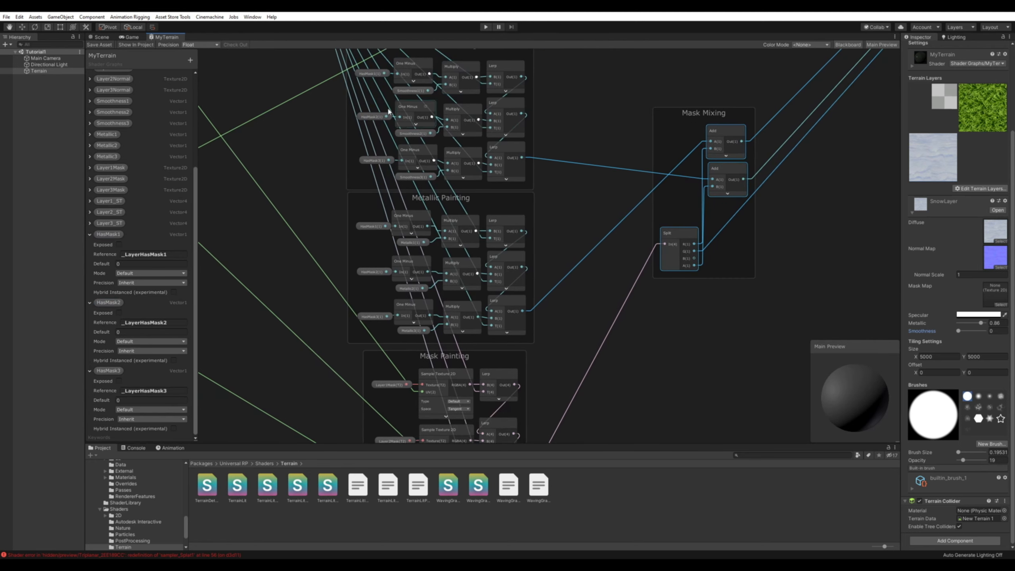
middle_drag(305, 203, 306, 172)
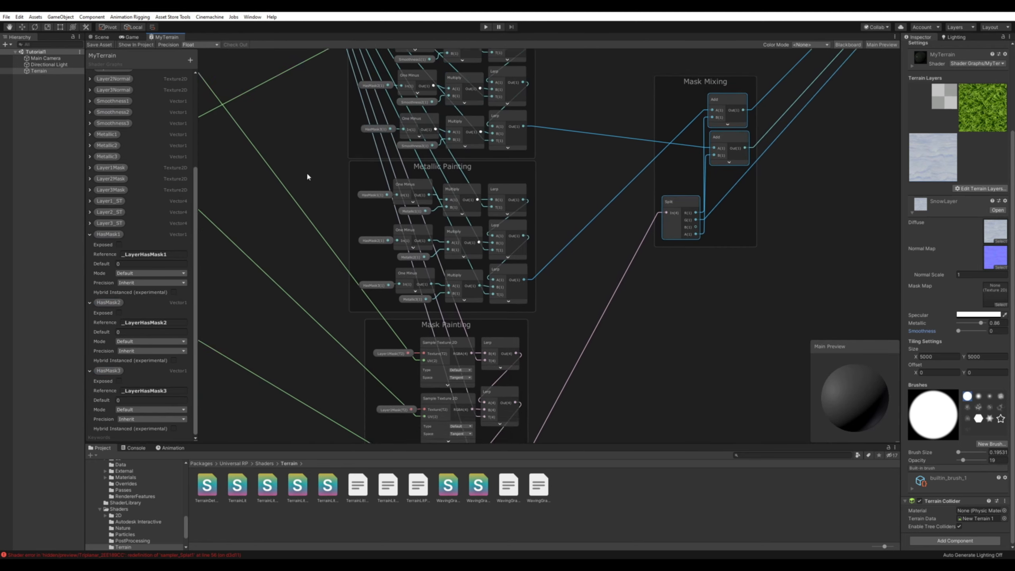
Save the MyTerrain graph, and set the SnowLayer's metallic to 0 and smoothness to 0.82 in the scene.
click(100, 44)
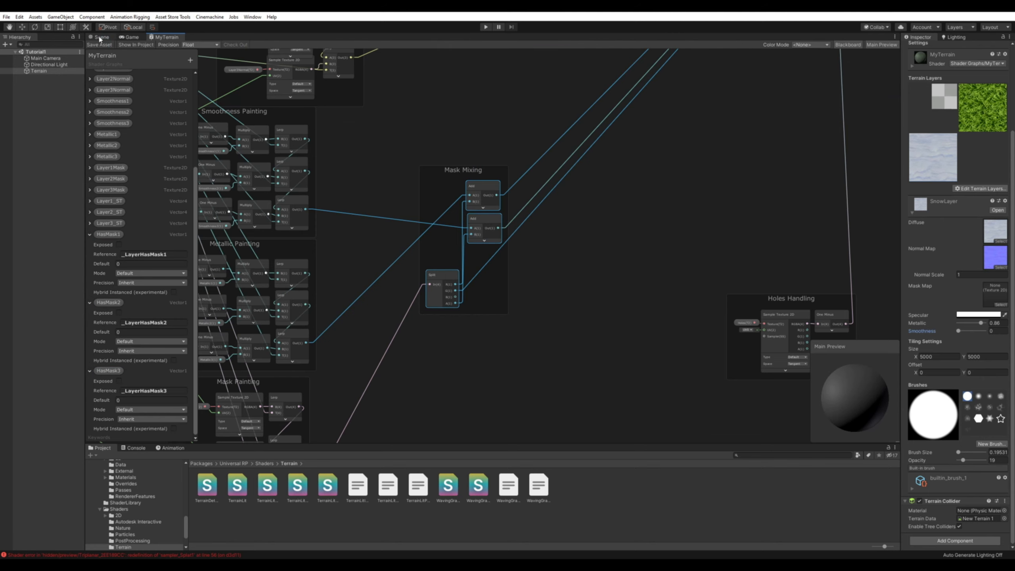
click(100, 37)
mouse_move(981, 323)
mouse_down()
mouse_move(952, 325)
mouse_move(980, 331)
mouse_up()
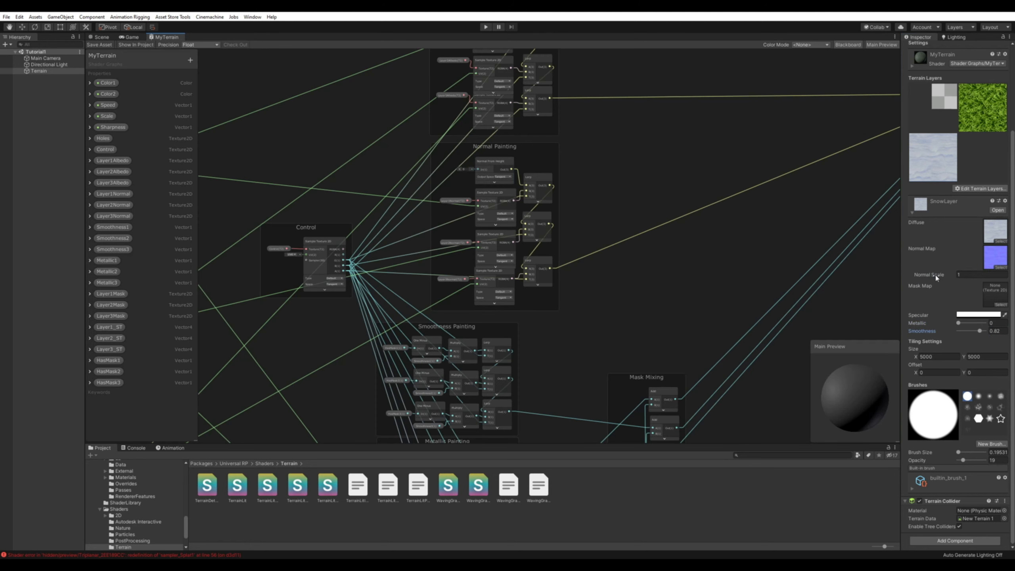
click(990, 101)
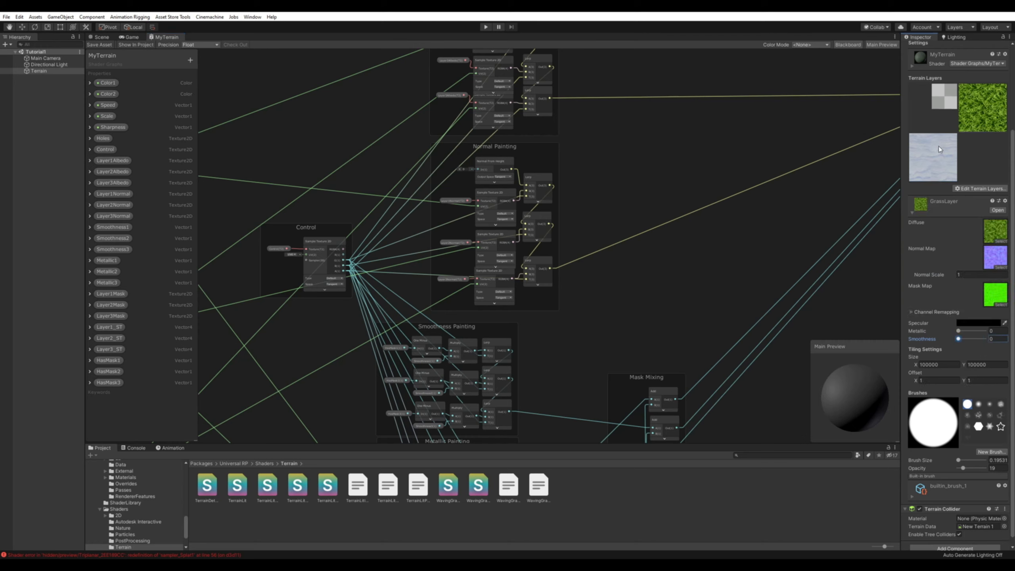
click(940, 146)
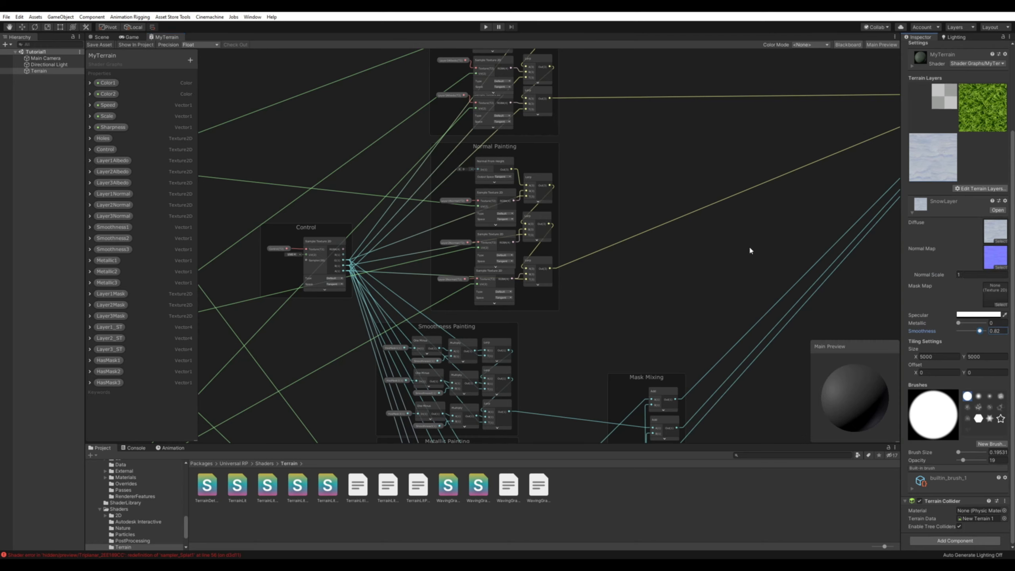
Add a Vector1 property named Layer1NormalScale to the MyTerrain graph with the reference _NormalScale1.
key(alt+Tab)
click(191, 60)
click(229, 68)
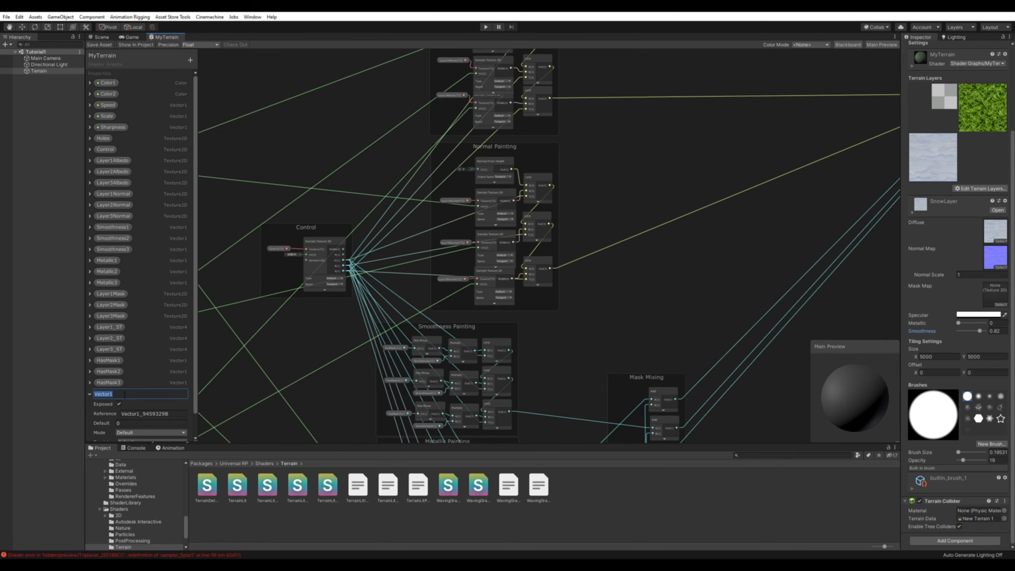
text(Layer1NormalSc)
click(159, 416)
text(_NormalScale1)
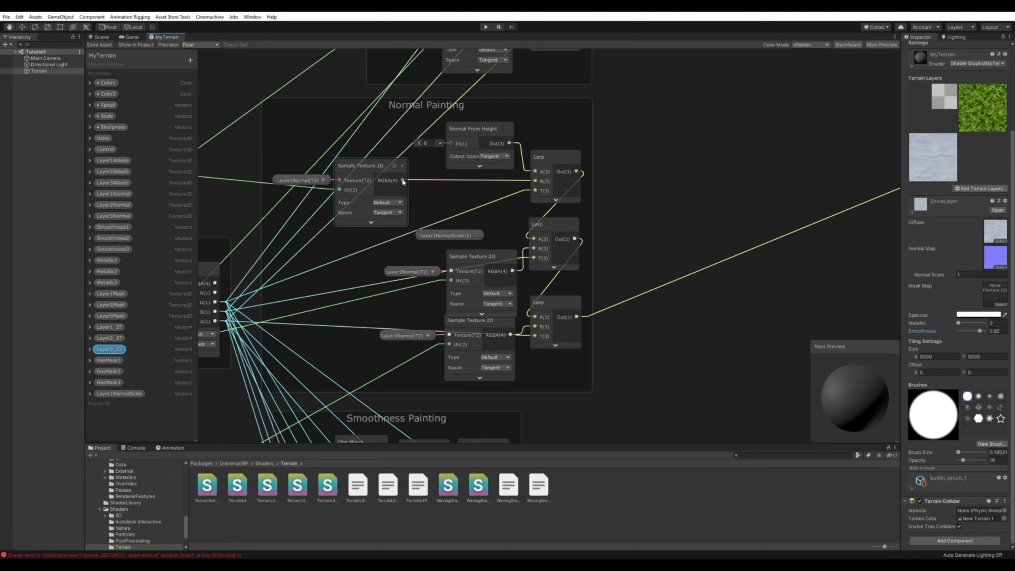
Create a Normal Strength node fed by the Layer1Normal texture sample and place it before the first Normal Painting Lerp.
drag(439, 197, 439, 195)
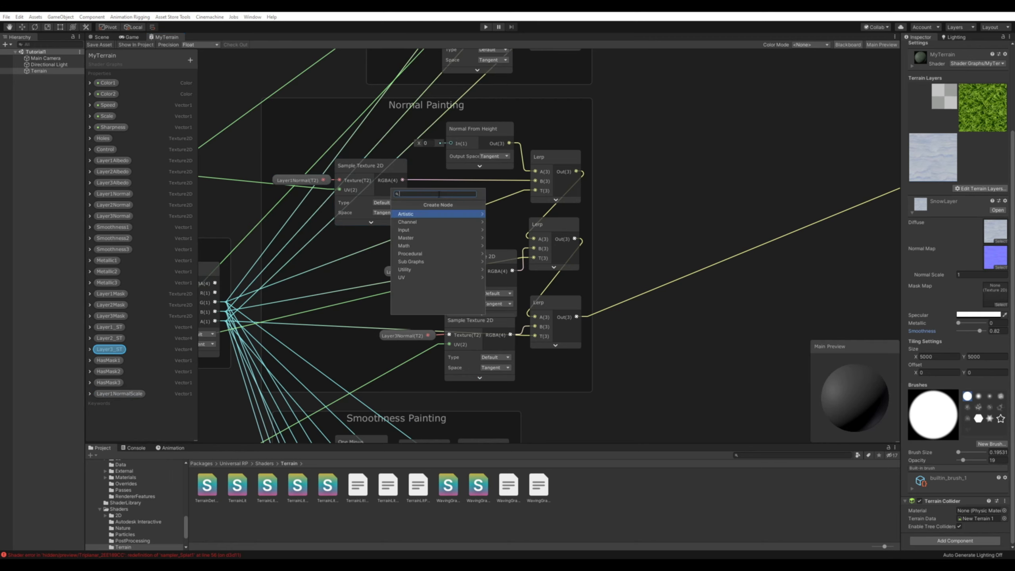
text(norm)
key(Down)
key(Down)
key(Down)
key(Down)
key(Down)
key(Down)
key(Down)
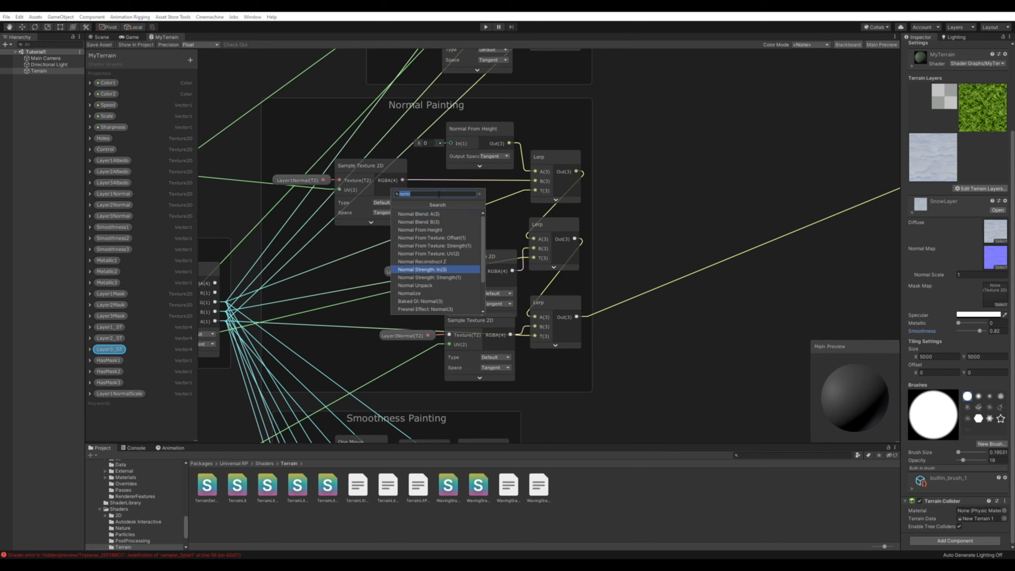
key(Return)
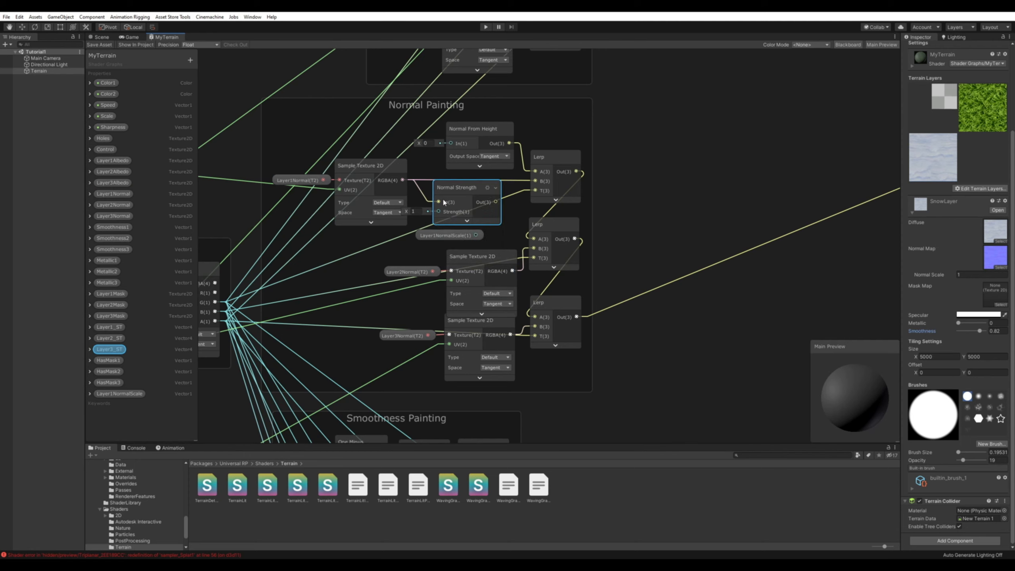
drag(456, 189, 459, 181)
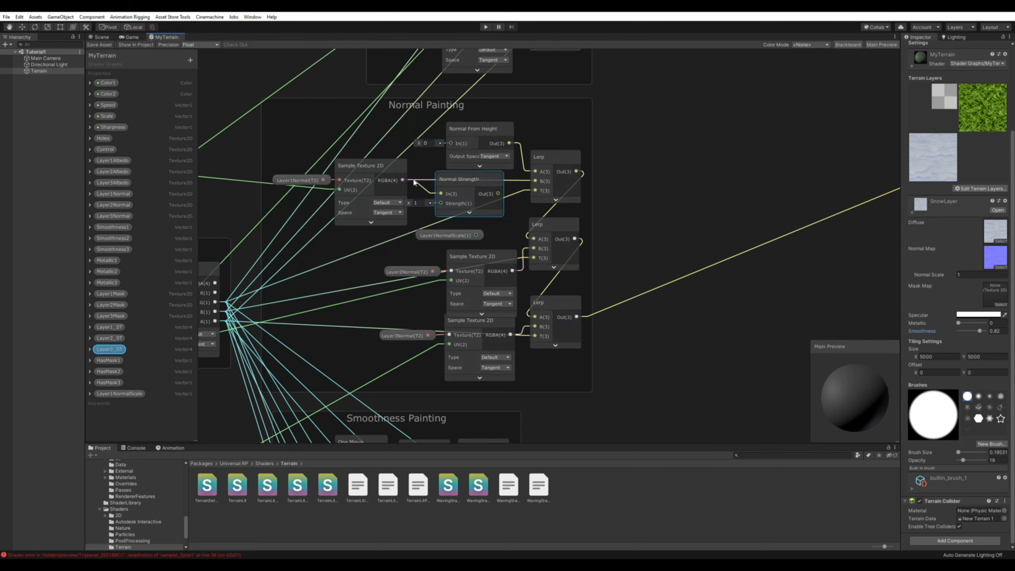
Connect Layer1NormalScale to the Normal Strength node's Strength input and its output to the first Normal Painting Lerp's B input.
click(446, 235)
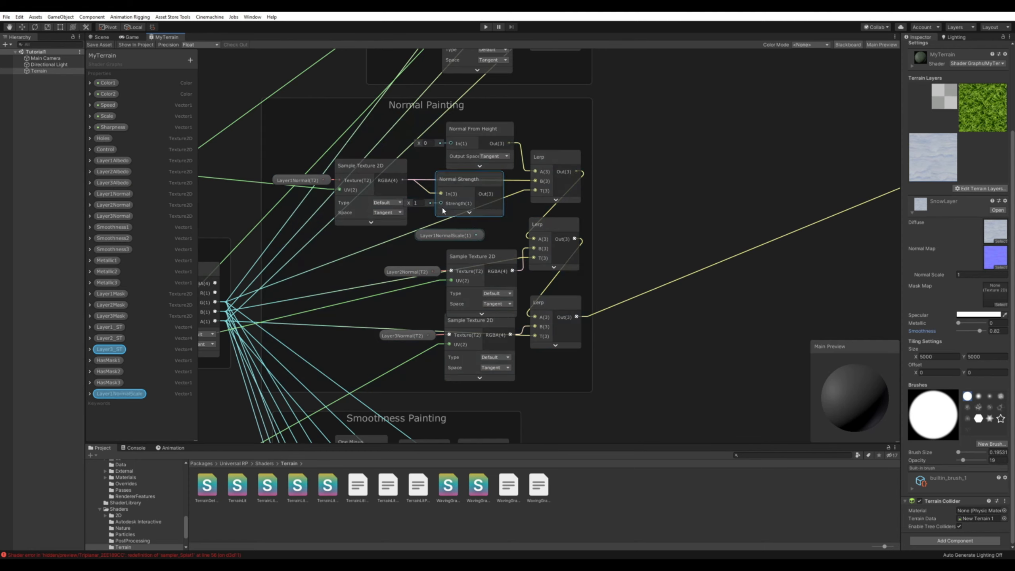
drag(477, 235, 441, 205)
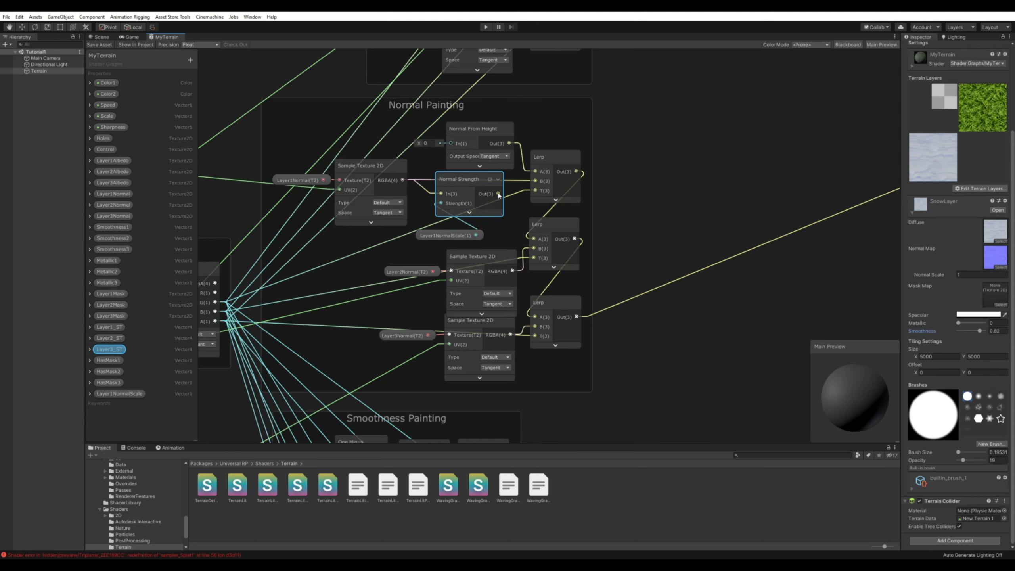
drag(499, 194, 536, 181)
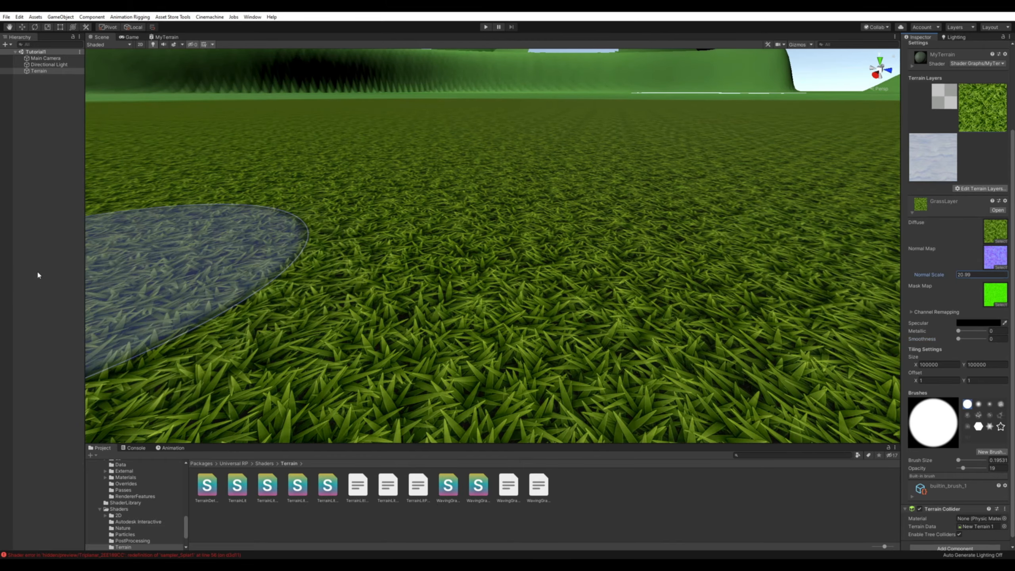
Set the GrassLayer's normal scale to 3.85 on the checkered second terrain that uses the TerrainLit material.
mouse_move(38, 272)
mouse_down()
mouse_move(977, 264)
mouse_move(928, 260)
mouse_move(961, 263)
mouse_move(949, 262)
mouse_up()
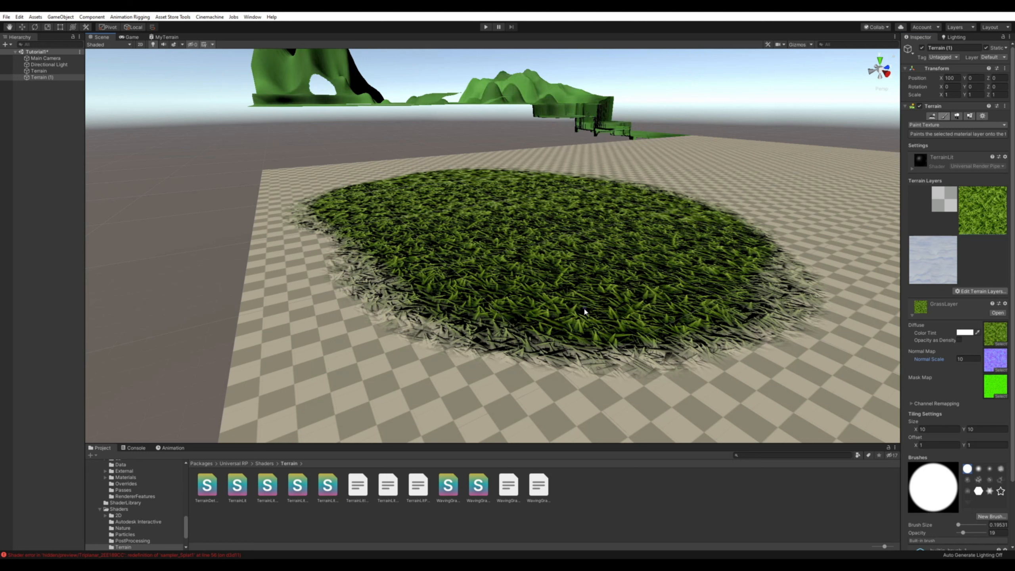
right_drag(552, 279, 578, 278)
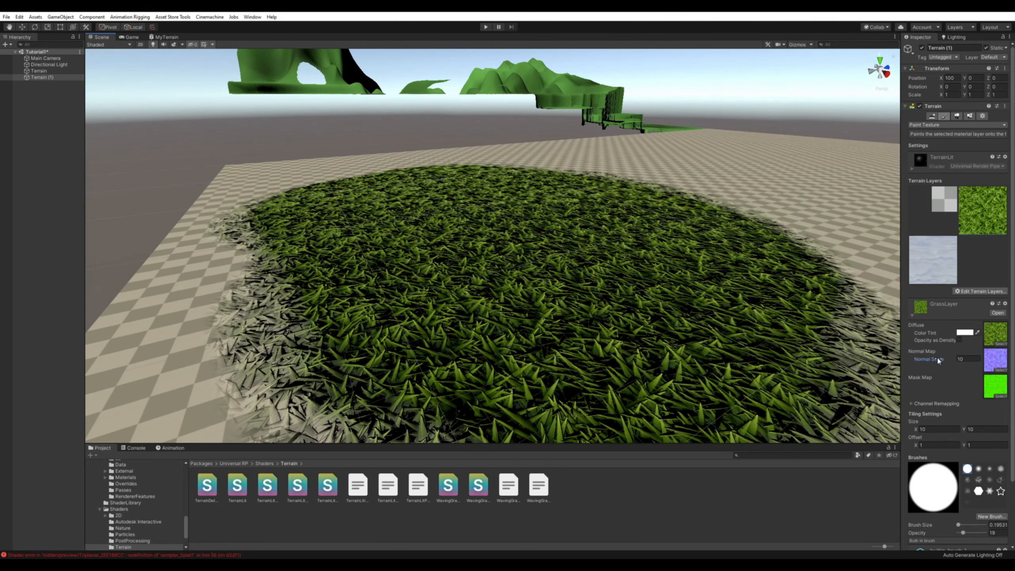
mouse_move(937, 359)
mouse_down()
mouse_move(975, 360)
mouse_move(819, 359)
mouse_move(865, 360)
mouse_up()
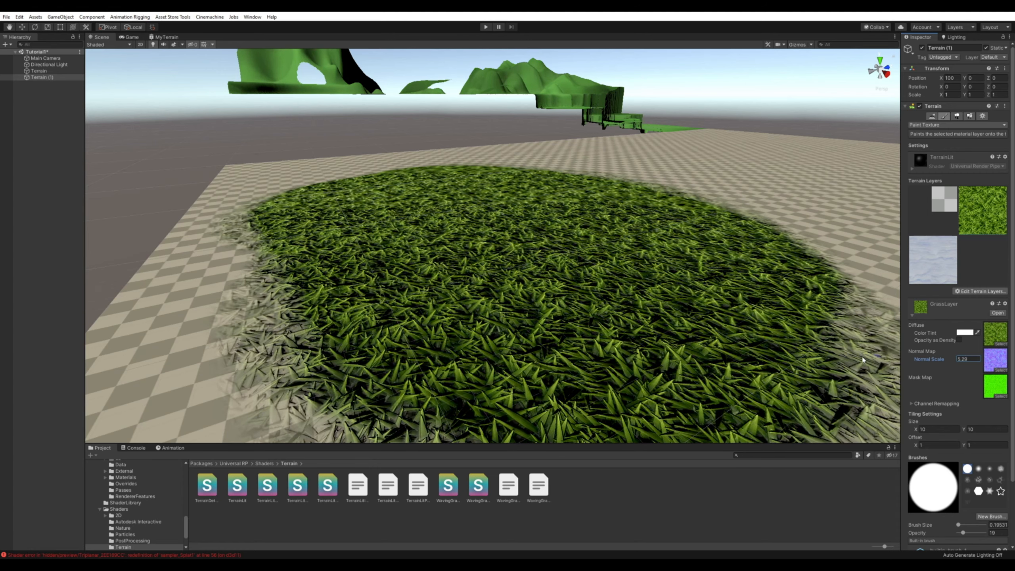
alt+drag(625, 334, 709, 358)
Try a tiling size of 100 by 100 for the GrassLayer on the second terrain.
click(944, 429)
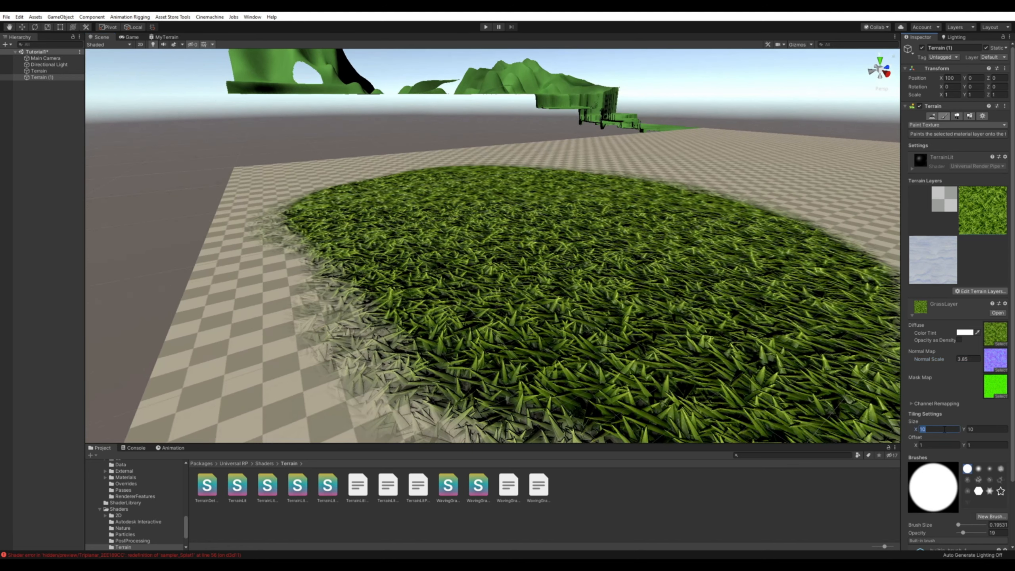
text(0)
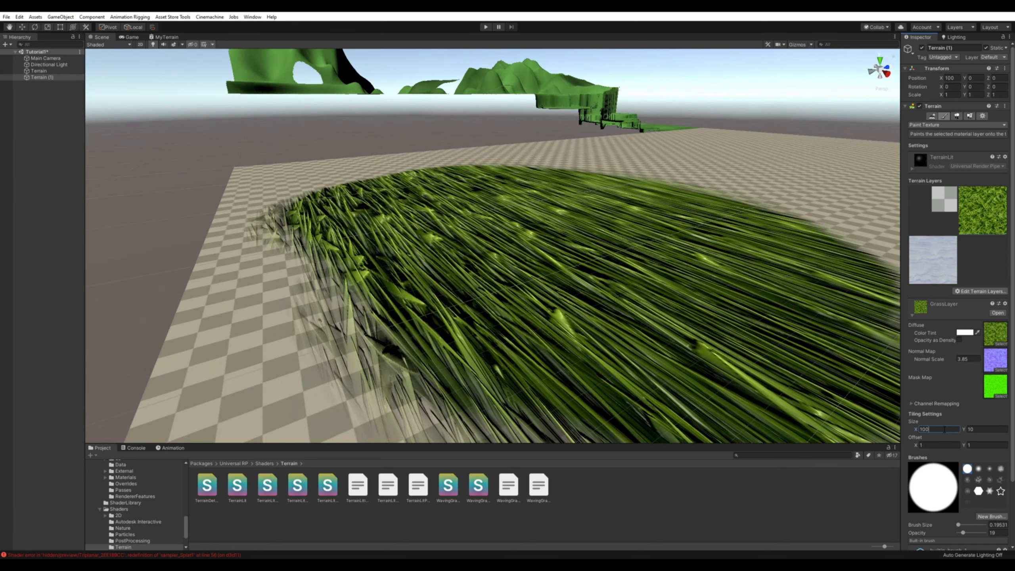
key(Tab)
text(100)
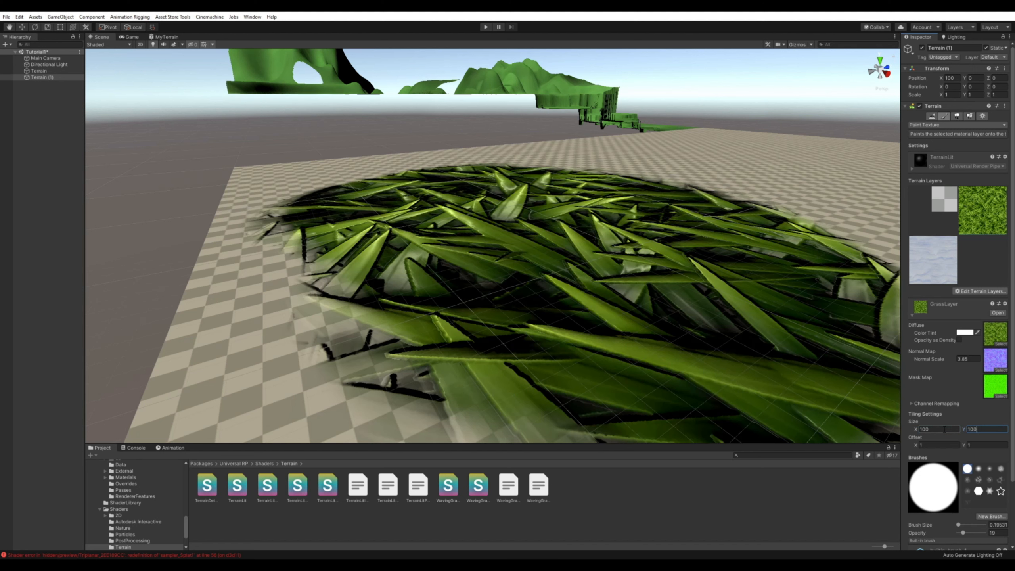
scroll(588, 289, down, 3)
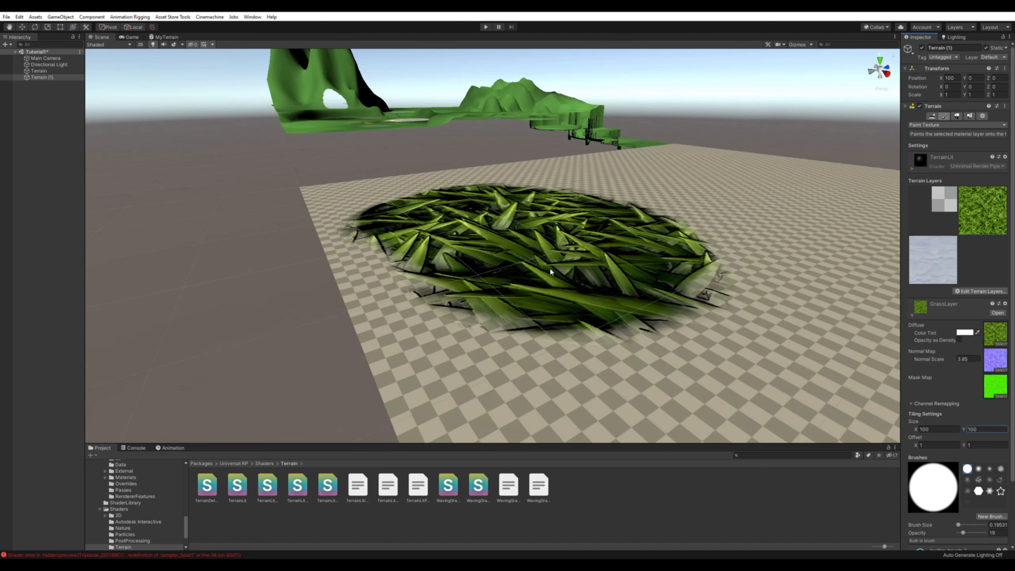
alt+drag(499, 228, 500, 255)
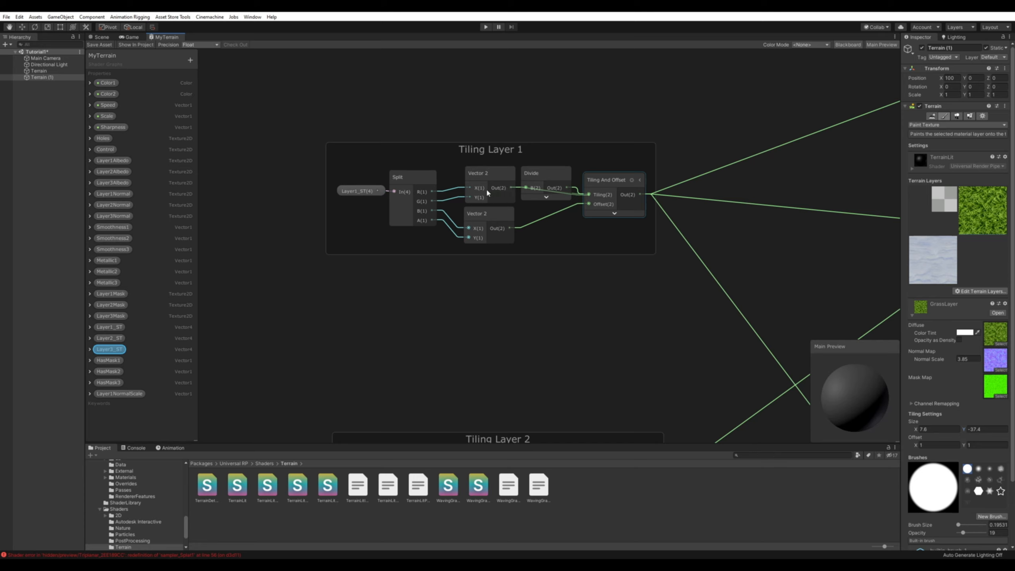
Remove the Divide node from Tiling Layer 1 and wire the upper Vector 2 straight to Tiling And Offset in Tiling Layers 1 and 2.
click(545, 174)
key(Delete)
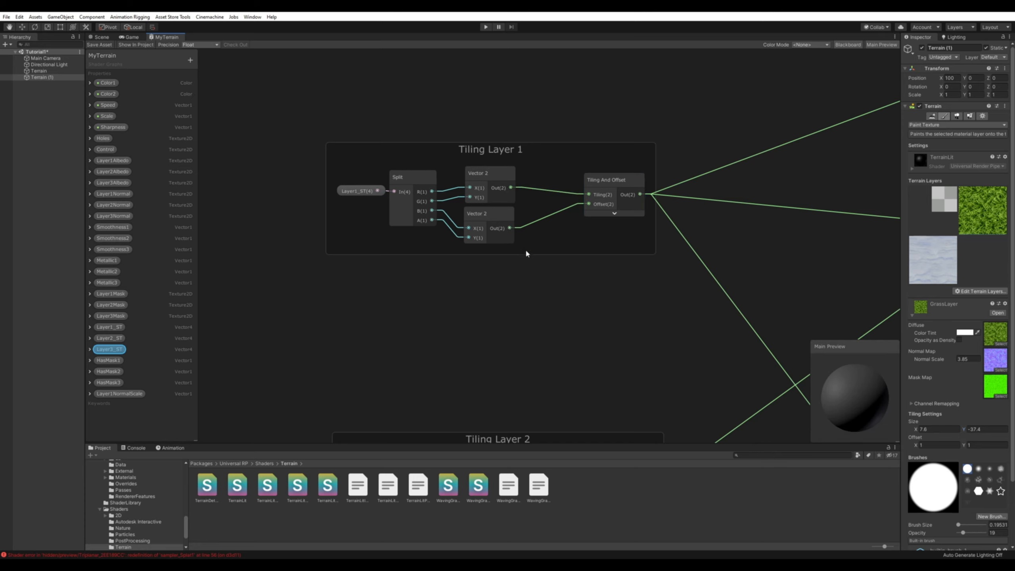
scroll(528, 253, down, 3)
middle_drag(561, 414, 554, 248)
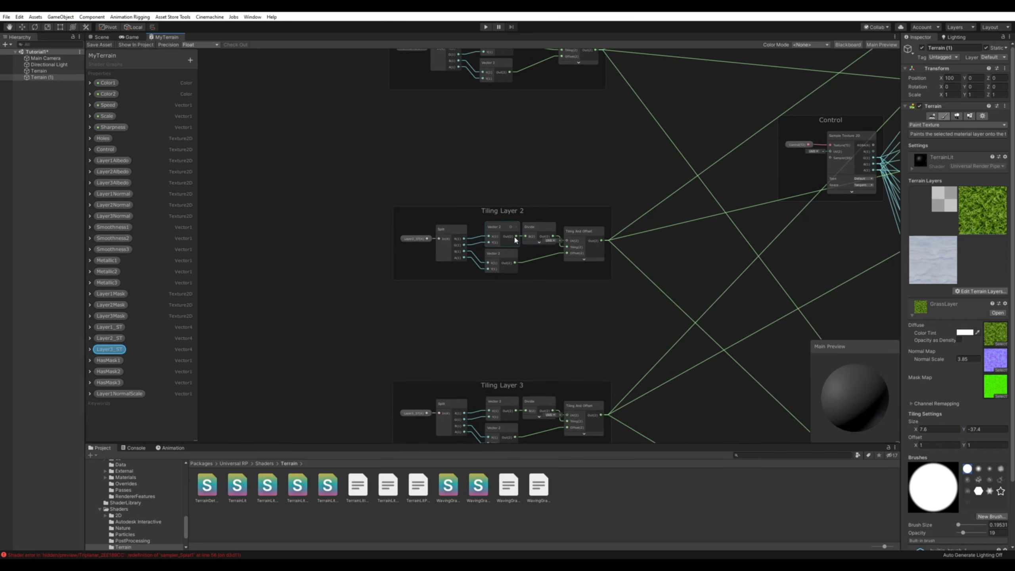
drag(516, 237, 565, 246)
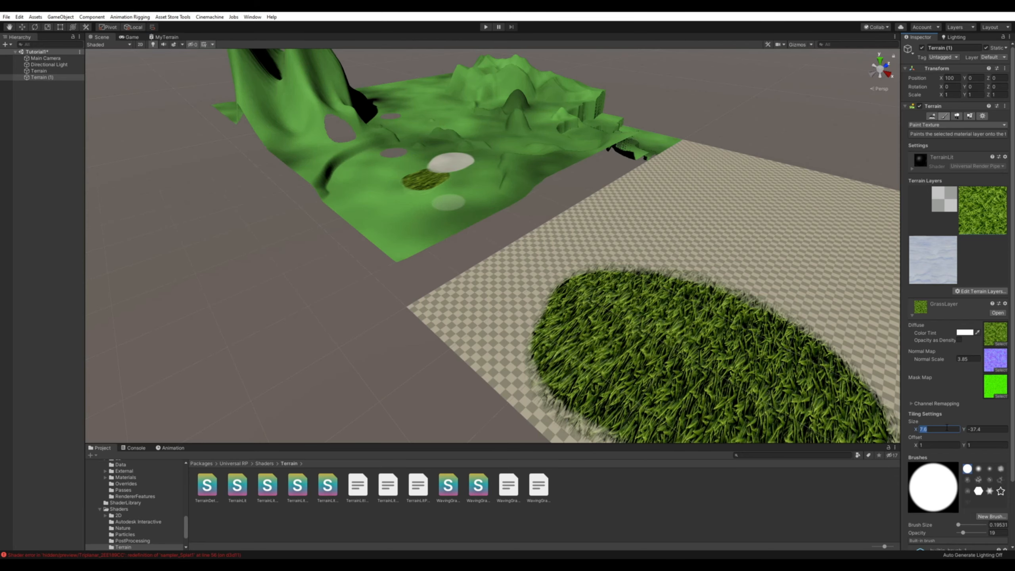
Set the GrassLayer's tiling size to 10 by 10 on the second terrain in the scene.
text(10)
key(Tab)
text(10)
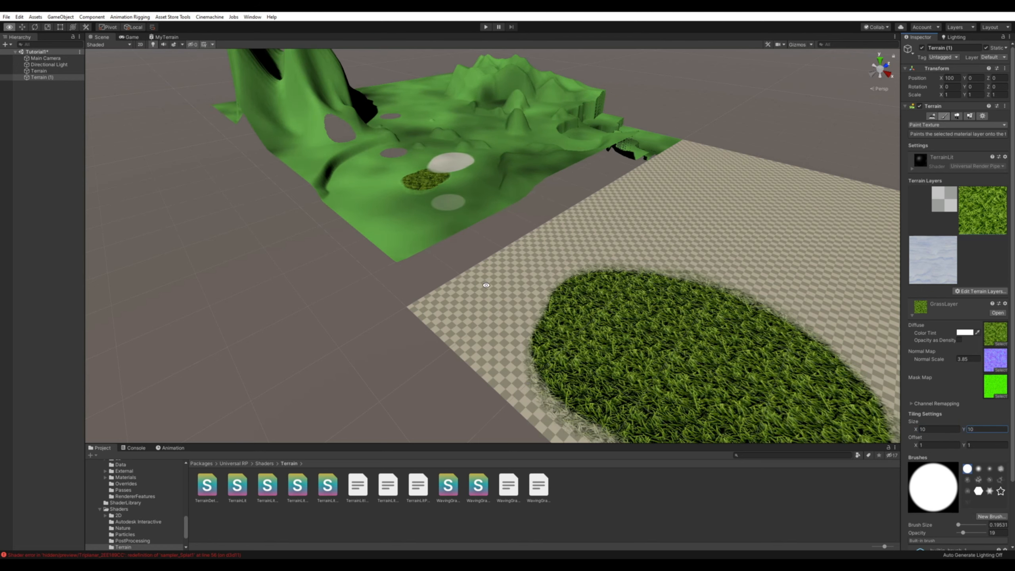
right_drag(786, 442, 679, 400)
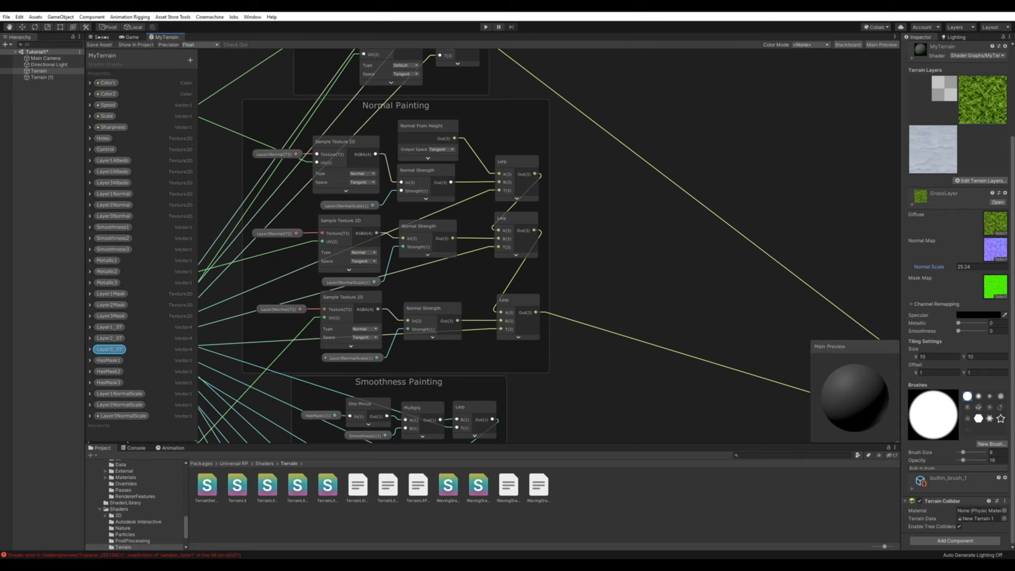
Compare the grass on both terrains in the scene and set the GrassLayer's normal scale to 11.25.
click(102, 37)
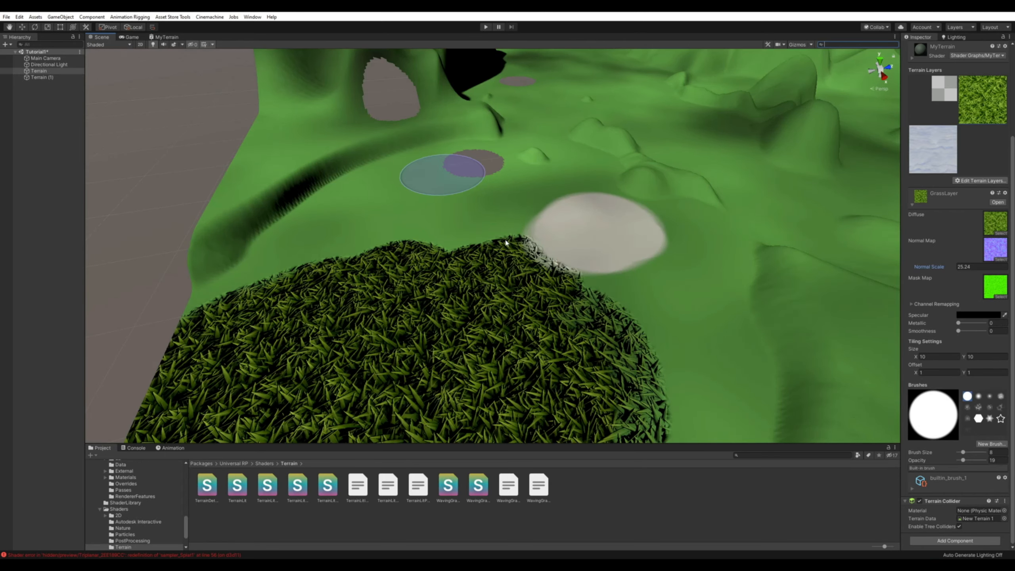
key(w)
right_drag(562, 330, 643, 331)
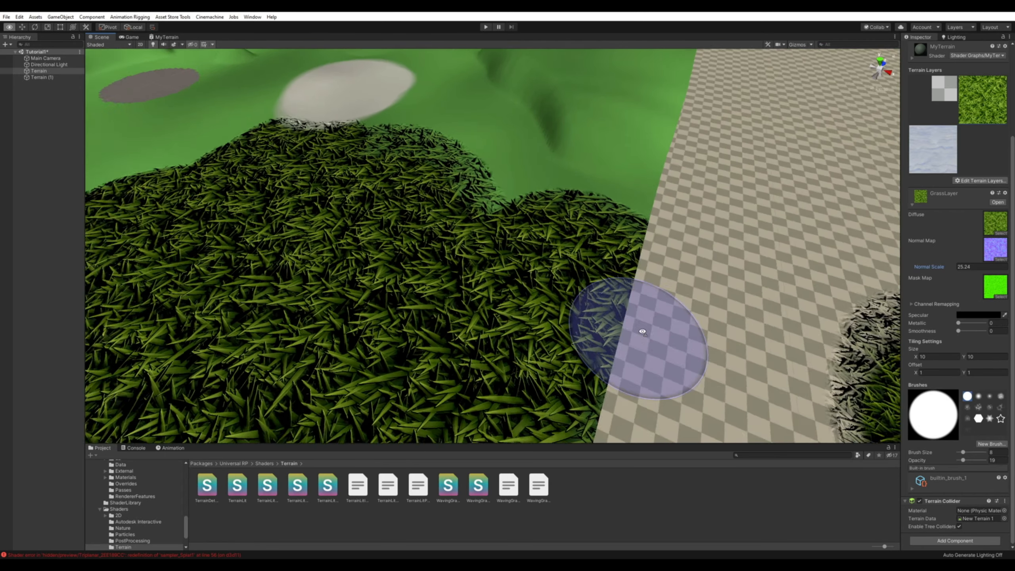
middle_drag(643, 332, 603, 329)
scroll(603, 329, down, 5)
middle_drag(663, 342, 621, 336)
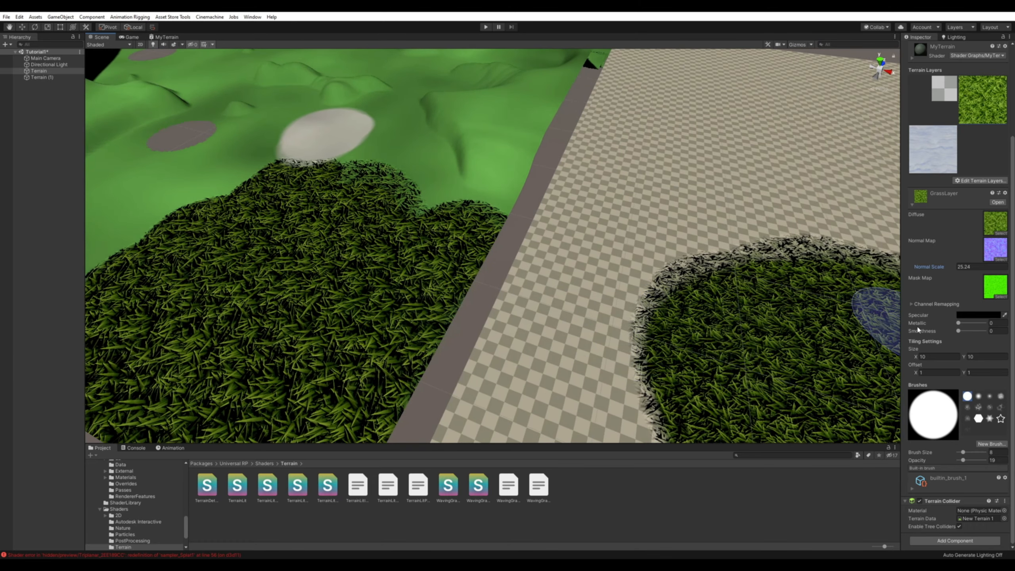
click(942, 270)
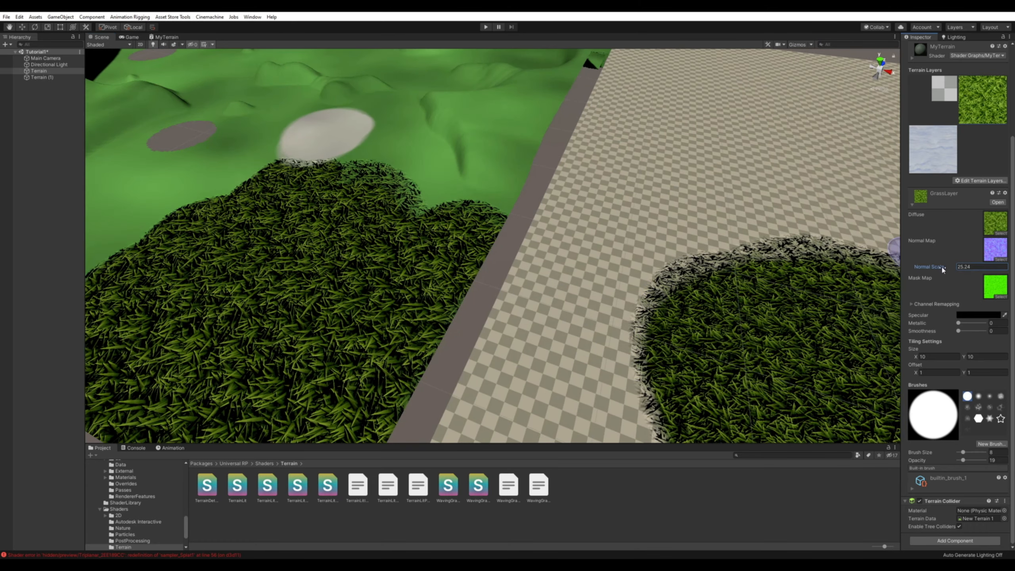
mouse_move(976, 271)
mouse_down()
mouse_move(560, 259)
mouse_move(765, 247)
mouse_up()
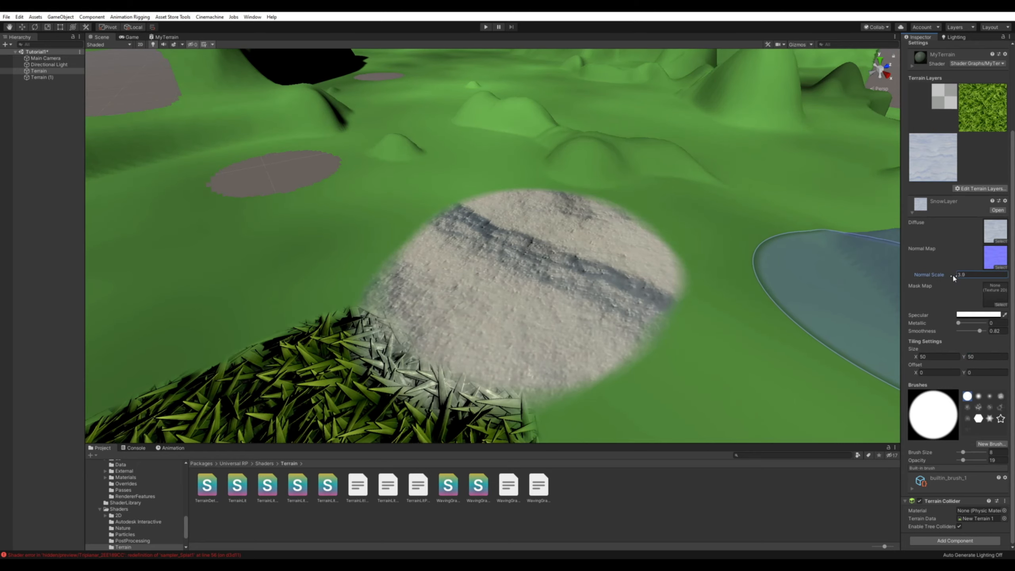
mouse_move(954, 276)
mouse_down()
mouse_move(997, 281)
mouse_move(11, 280)
mouse_move(979, 278)
mouse_move(944, 279)
mouse_up()
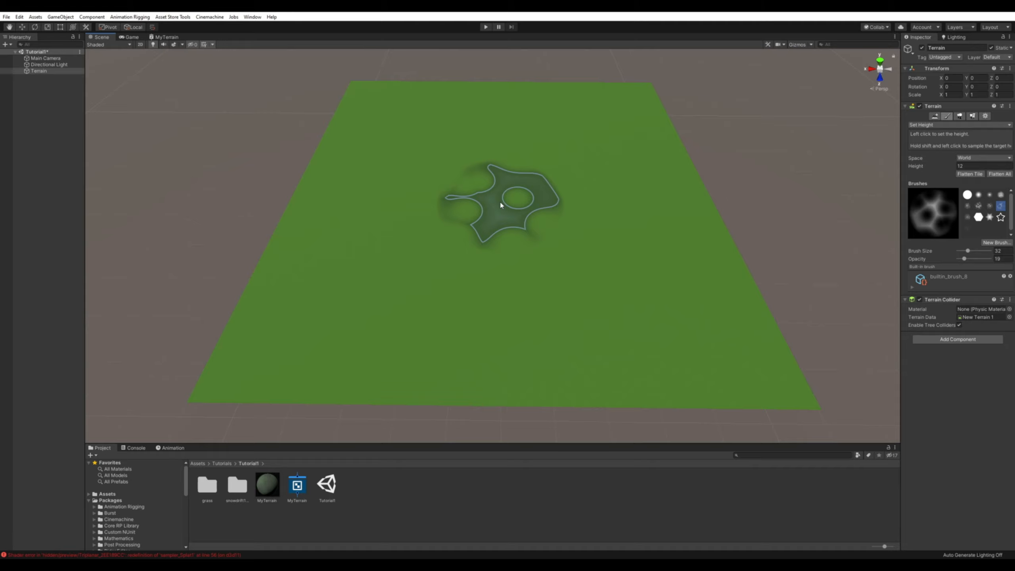
Switch to the Raise or Lower Terrain tool and raise a tall snow-capped mountain near the far corner of the flat terrain.
mouse_move(498, 241)
right_down()
mouse_move(507, 212)
mouse_move(475, 186)
right_up()
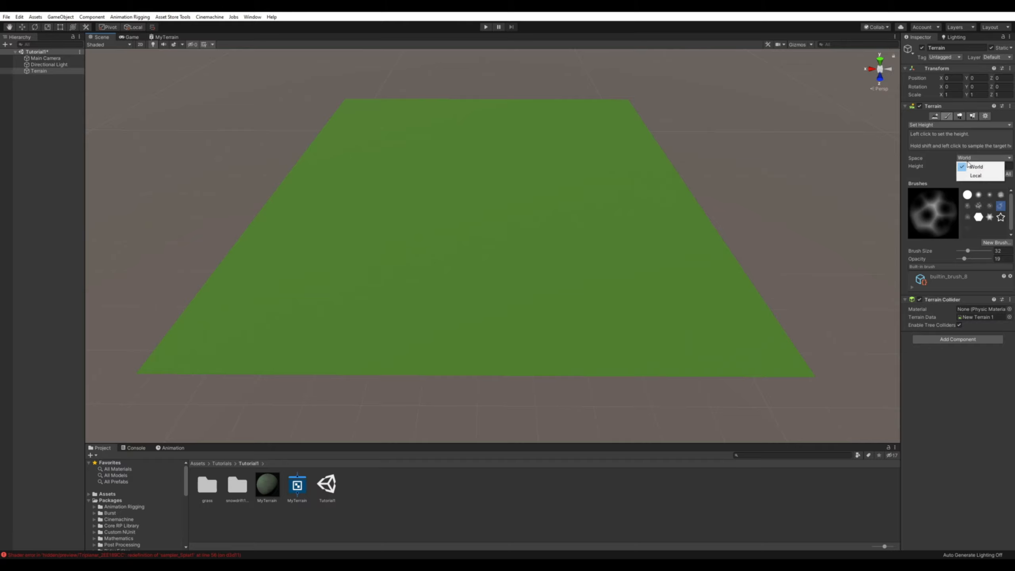
click(952, 125)
click(955, 132)
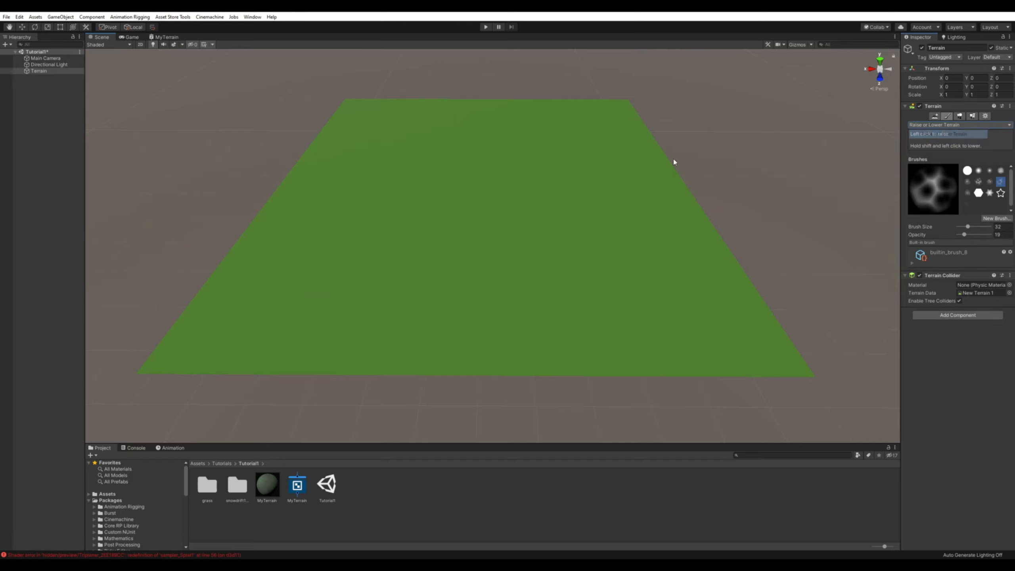
mouse_move(406, 143)
mouse_down()
mouse_move(454, 142)
mouse_move(495, 180)
mouse_move(397, 163)
mouse_move(484, 165)
mouse_up()
mouse_move(446, 206)
alt+mouse_down()
mouse_move(709, 161)
mouse_move(692, 150)
alt+mouse_up()
scroll(579, 200, up, 5)
mouse_move(517, 225)
alt+mouse_down()
mouse_move(484, 219)
mouse_move(491, 263)
alt+mouse_up()
scroll(559, 224, up, 5)
scroll(491, 264, down, 10)
Sculpt raised ridges and a deep basin on the near side of the terrain with the same brush.
alt+drag(575, 280, 312, 324)
mouse_move(394, 345)
mouse_down()
mouse_move(471, 410)
mouse_move(461, 368)
mouse_move(524, 308)
mouse_up()
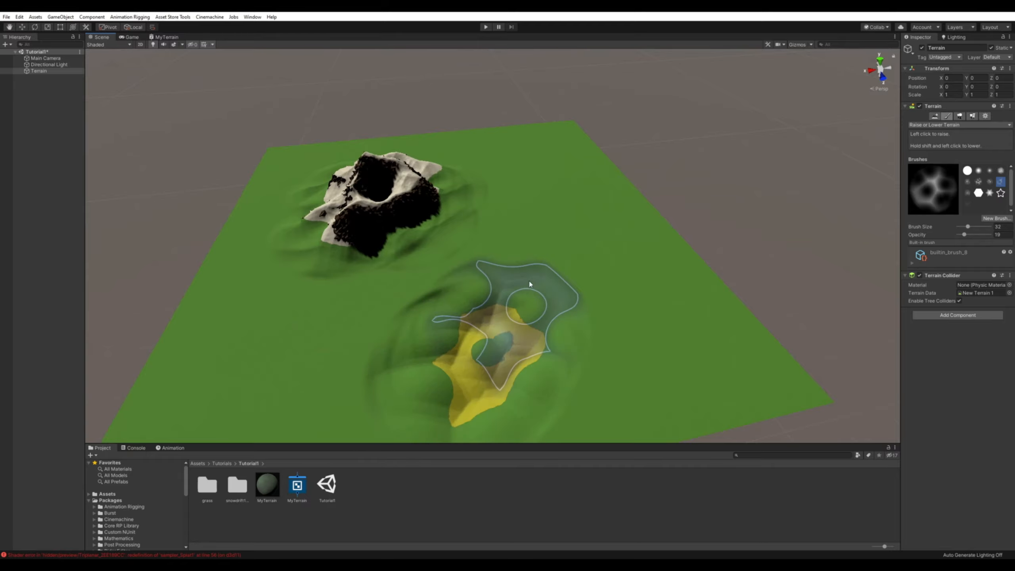
mouse_move(553, 266)
mouse_down()
mouse_move(510, 328)
mouse_move(556, 272)
mouse_move(551, 227)
mouse_move(563, 283)
mouse_move(544, 296)
mouse_move(556, 288)
mouse_move(532, 336)
mouse_move(541, 322)
mouse_up()
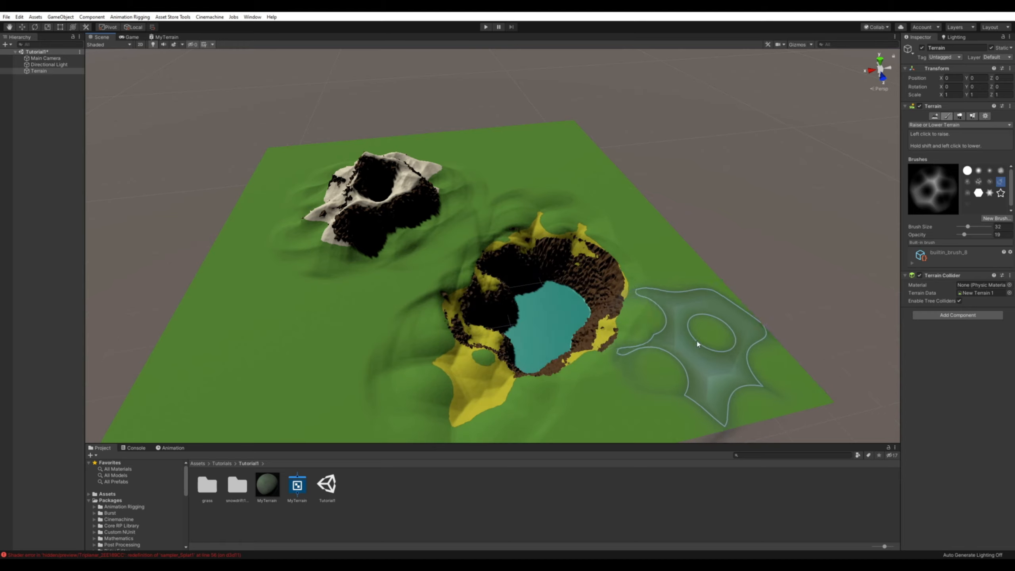
shift+drag(644, 333, 599, 328)
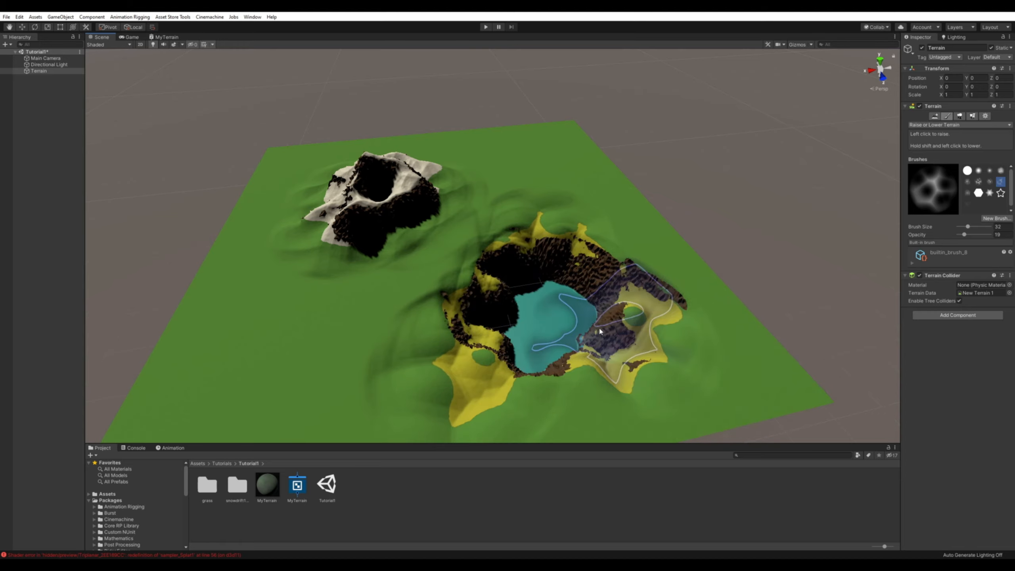
Lower the whole terrain to a Y position of -0.8.
drag(968, 79, 971, 84)
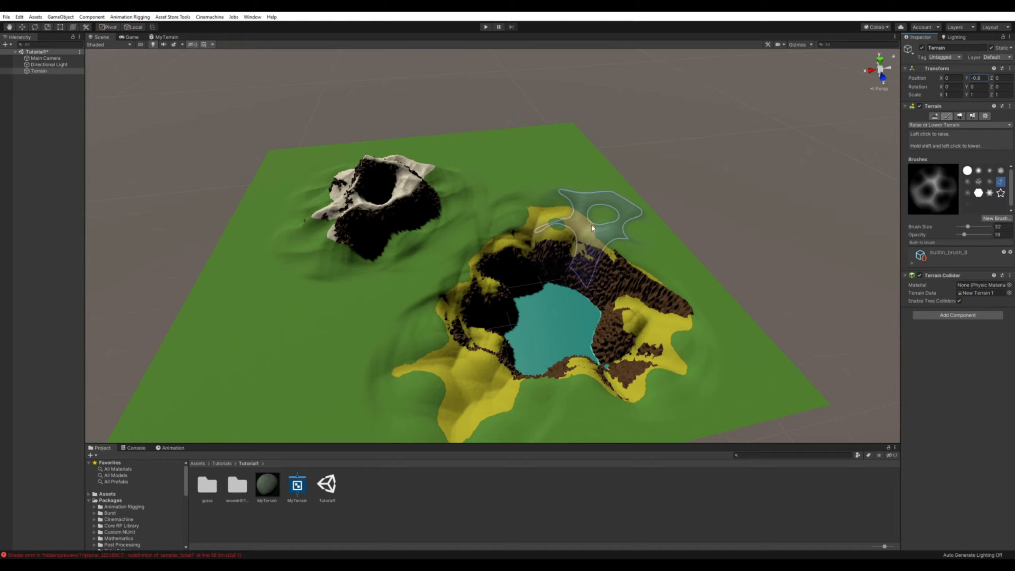
mouse_move(592, 226)
alt+mouse_down()
mouse_move(531, 224)
mouse_move(395, 178)
mouse_move(584, 222)
alt+mouse_up()
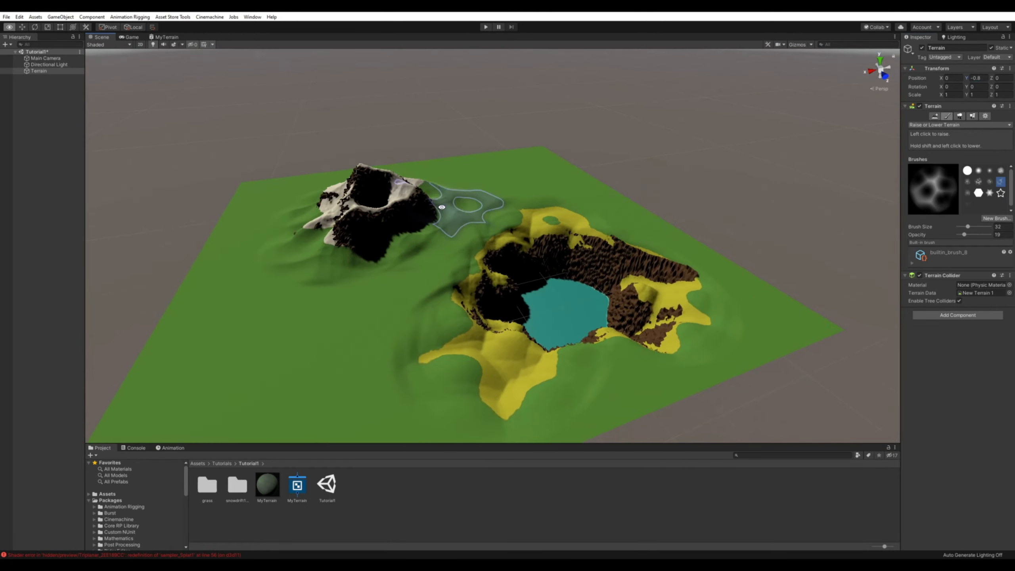
Set the brush size to 17 and cut a hole at the foot of the mountain with Paint Holes.
scroll(525, 202, up, 5)
middle_drag(448, 219, 501, 225)
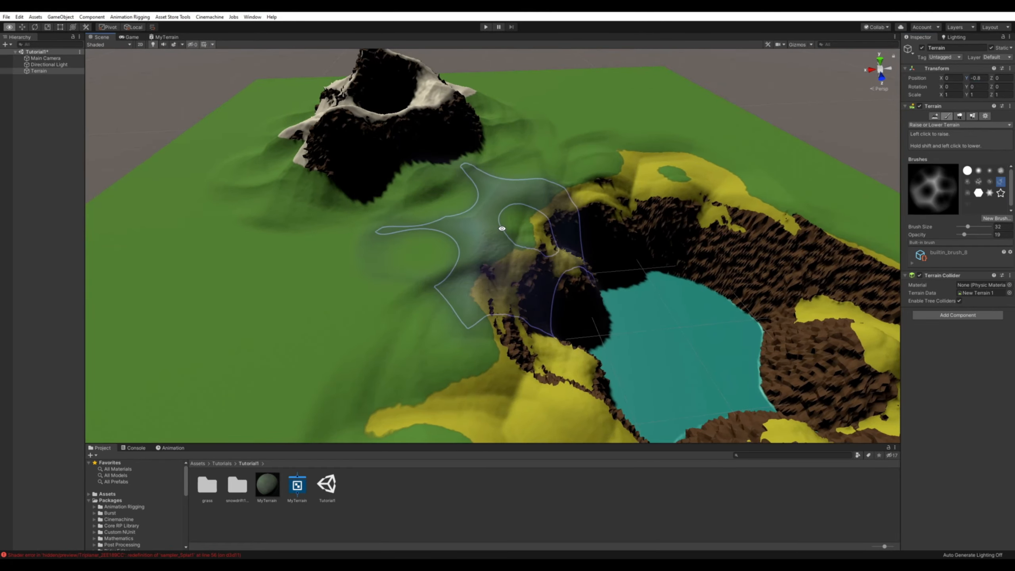
scroll(501, 225, down, 2)
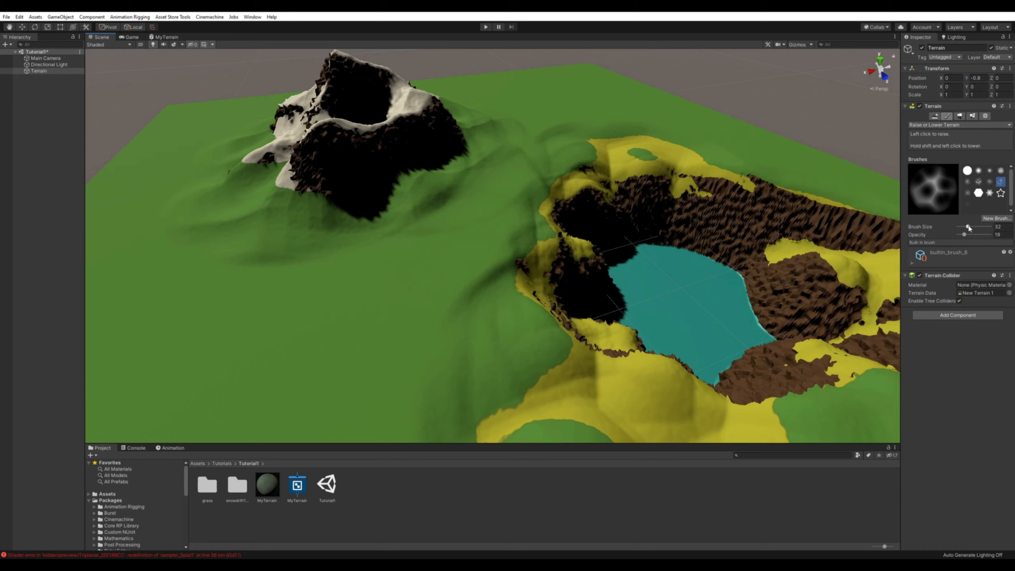
drag(969, 227, 968, 228)
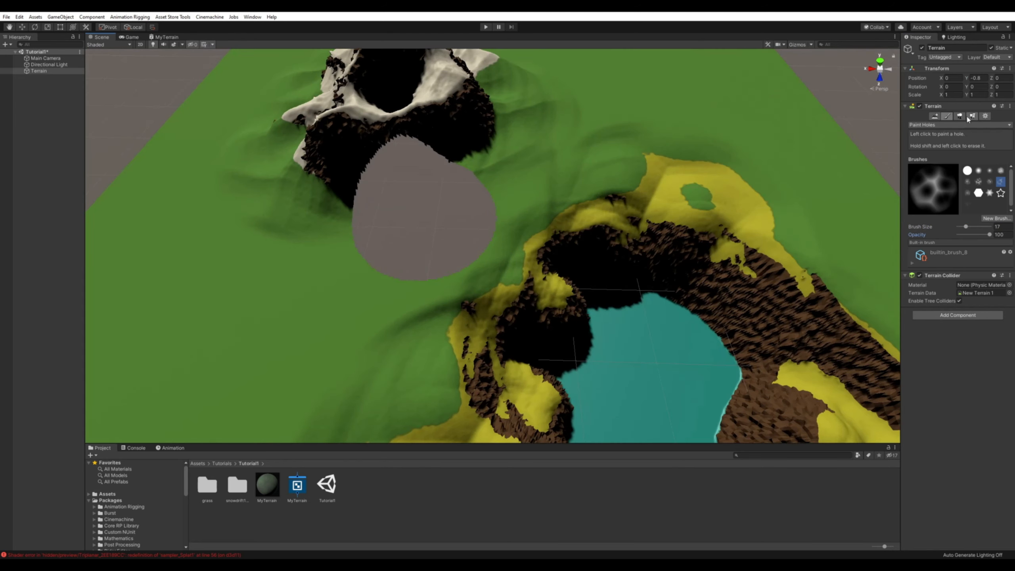
click(937, 125)
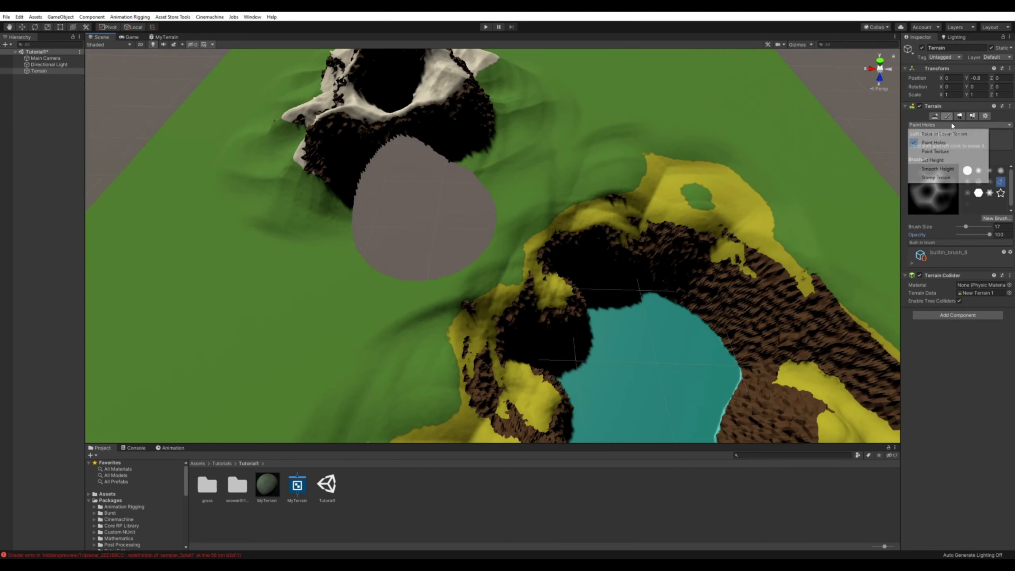
Switch to Paint Texture and paint the GrassLayer over the ridges around the basin.
click(944, 153)
mouse_move(631, 151)
mouse_down()
mouse_move(612, 134)
mouse_move(659, 224)
mouse_move(811, 205)
mouse_up()
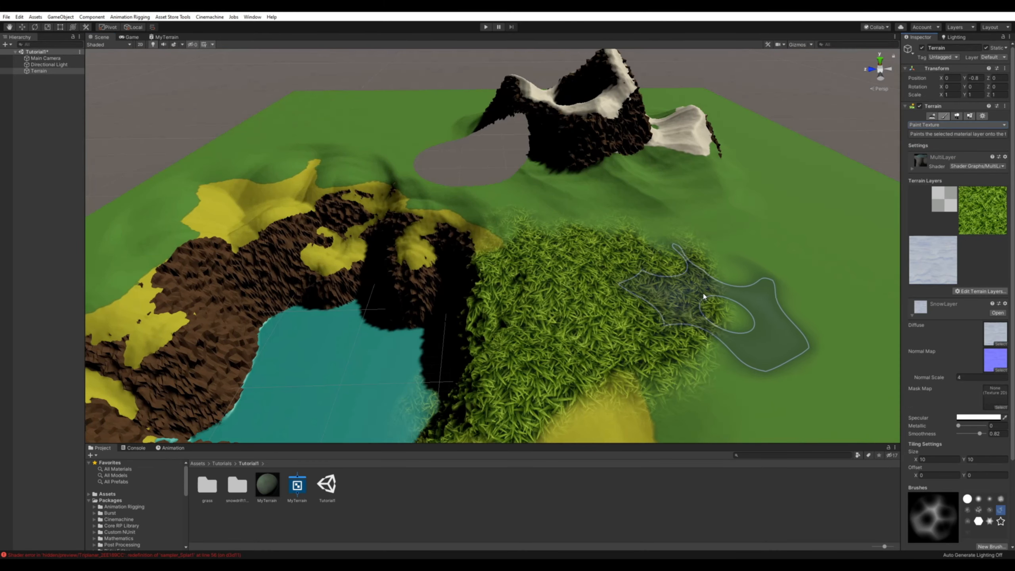
mouse_move(737, 318)
mouse_down()
mouse_move(722, 336)
mouse_move(626, 327)
mouse_move(574, 366)
mouse_up()
mouse_move(762, 343)
alt+mouse_down()
mouse_move(882, 329)
mouse_move(952, 362)
mouse_move(681, 344)
alt+mouse_up()
Inspect the mountain up close, and erase the painted grass around the basin with the EraserLayer.
scroll(680, 343, down, 3)
mouse_move(584, 331)
alt+mouse_down()
mouse_move(755, 373)
mouse_move(888, 359)
mouse_move(882, 329)
alt+mouse_up()
alt+right_drag(538, 291, 714, 290)
scroll(599, 311, down, 3)
mouse_move(487, 277)
alt+mouse_down()
mouse_move(600, 297)
mouse_move(614, 281)
alt+mouse_up()
scroll(628, 298, up, 4)
alt+drag(655, 318, 648, 297)
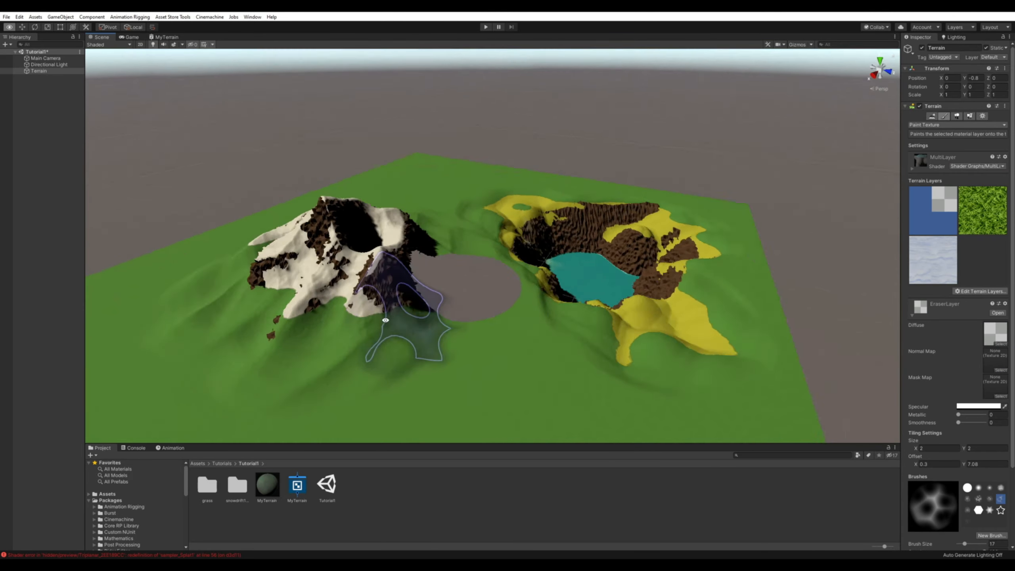
mouse_move(386, 317)
alt+mouse_down()
mouse_move(400, 328)
mouse_move(522, 276)
mouse_move(464, 293)
alt+mouse_up()
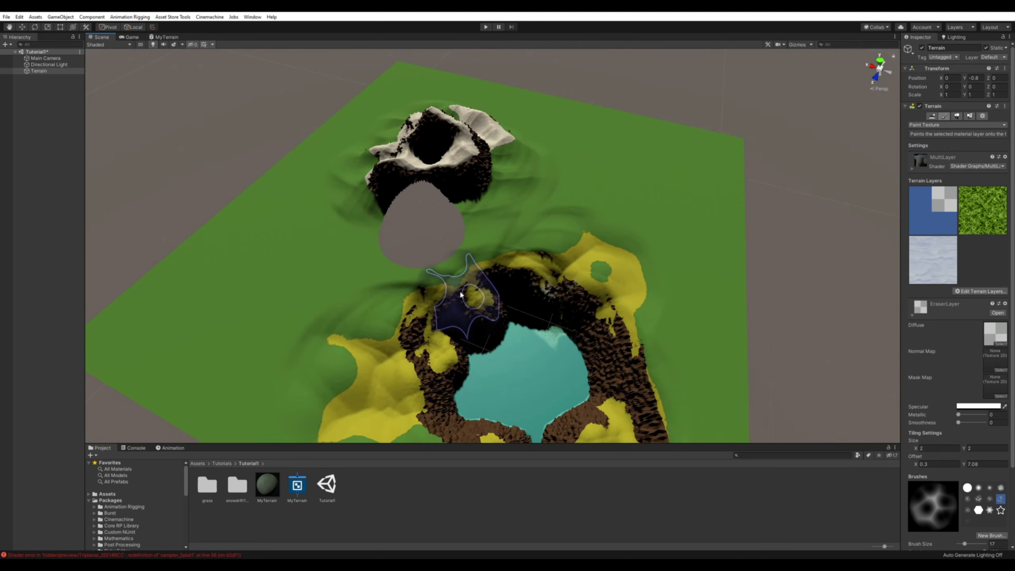